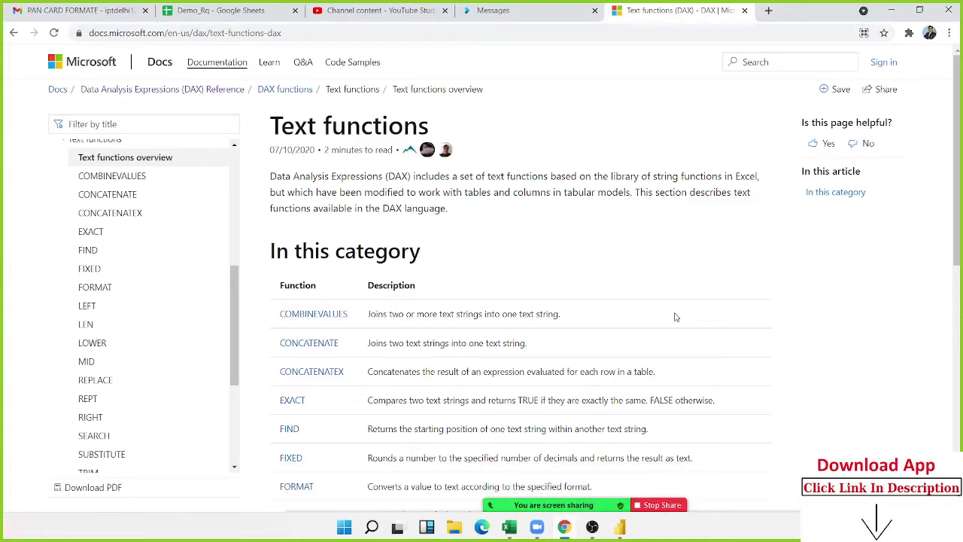
Open the COMBINEVALUES function article and scroll down to its Remarks section.
scroll(676, 322, down, 3)
scroll(676, 327, down, 4)
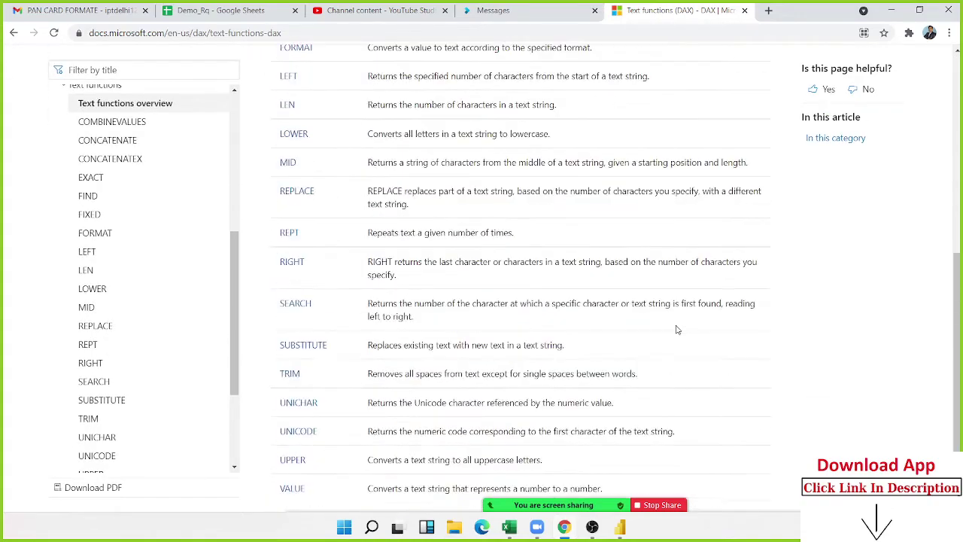
scroll(677, 330, up, 3)
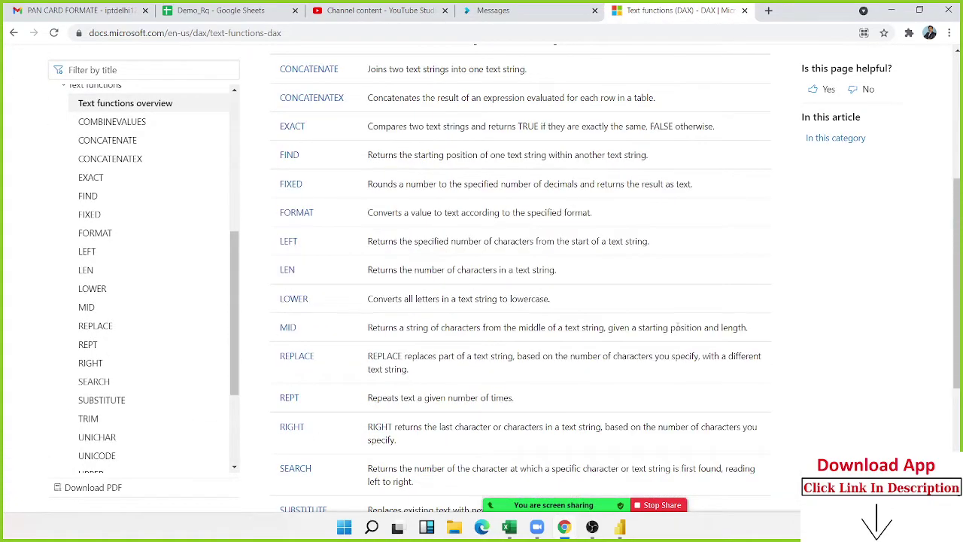
scroll(678, 327, up, 4)
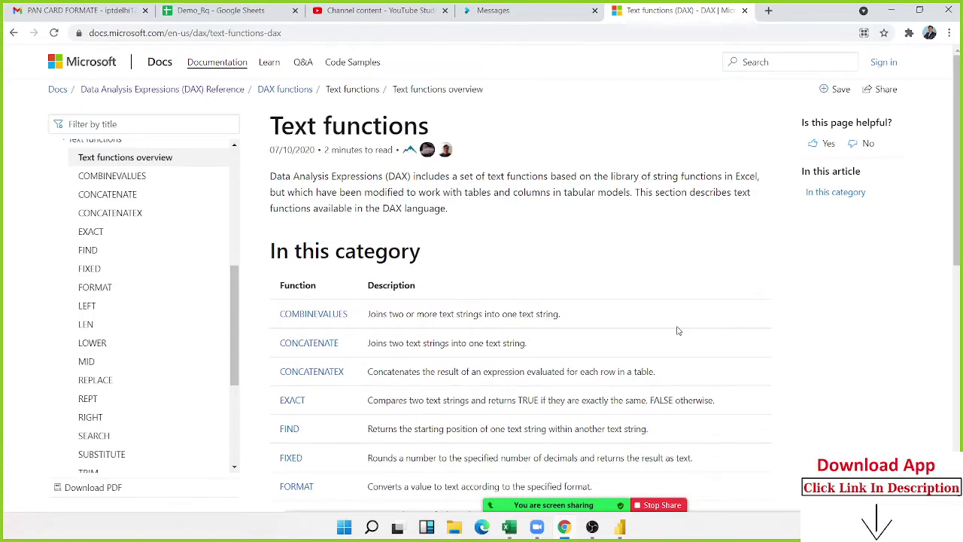
scroll(361, 380, down, 1)
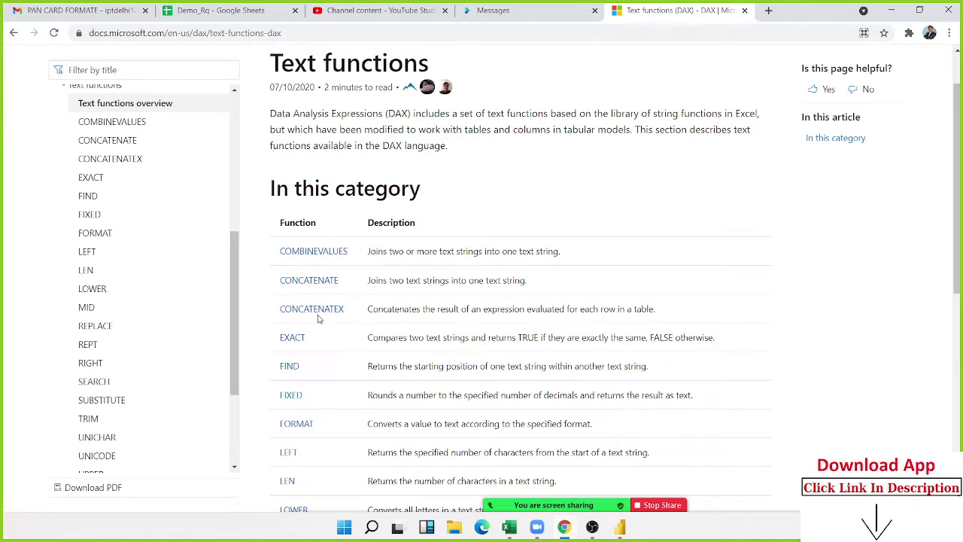
click(324, 260)
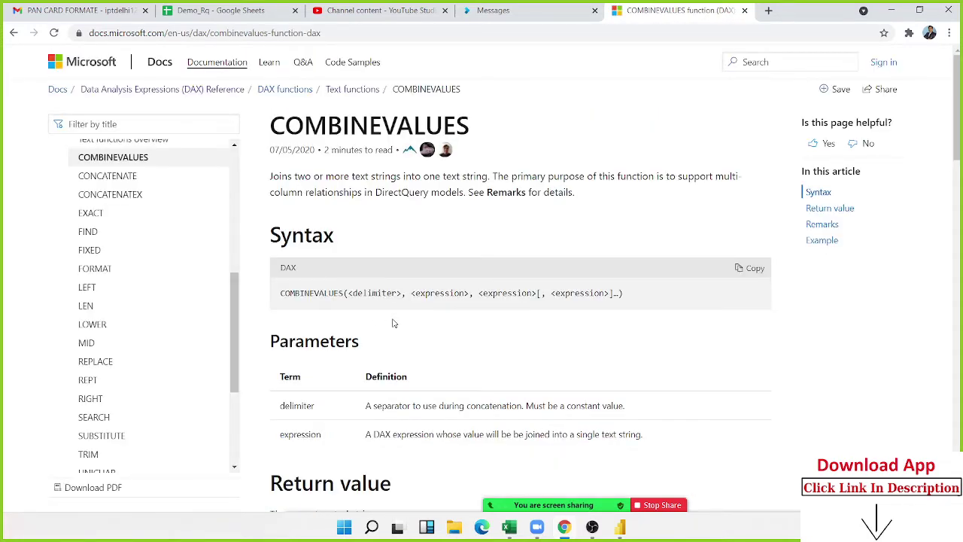
scroll(392, 323, down, 3)
scroll(258, 354, down, 3)
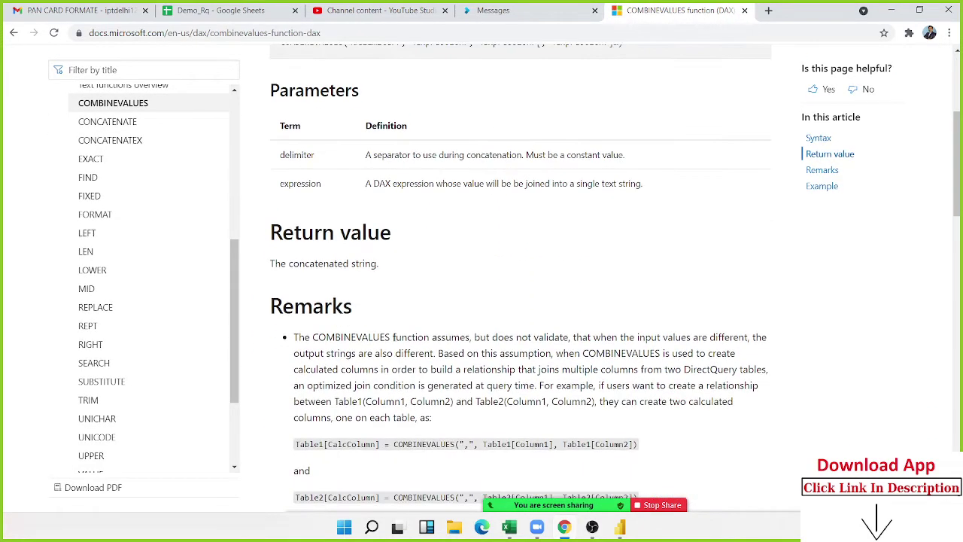
scroll(396, 337, down, 3)
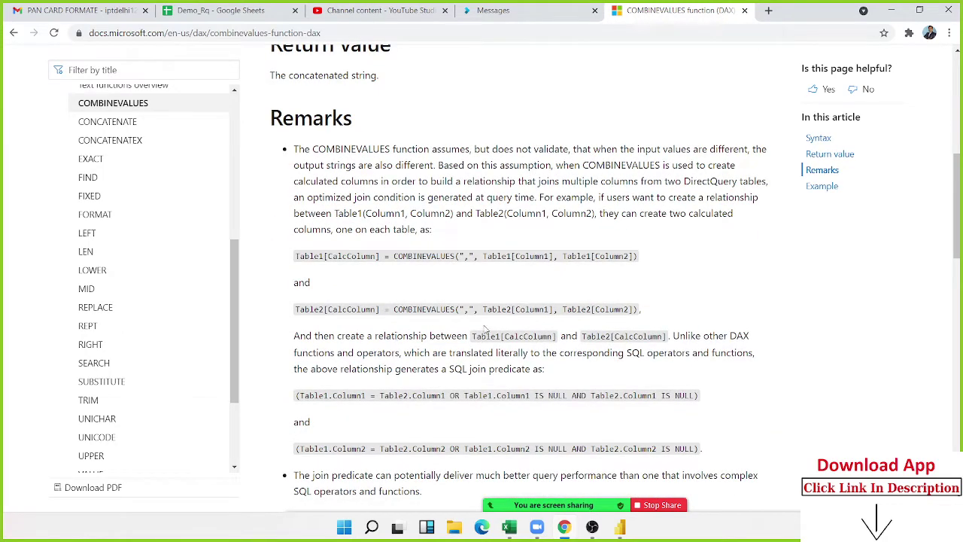
Highlight CalcColumn, COMBINEVALUES, Column1 and Column2 in the example, then select the whole first formula line.
double_click(349, 257)
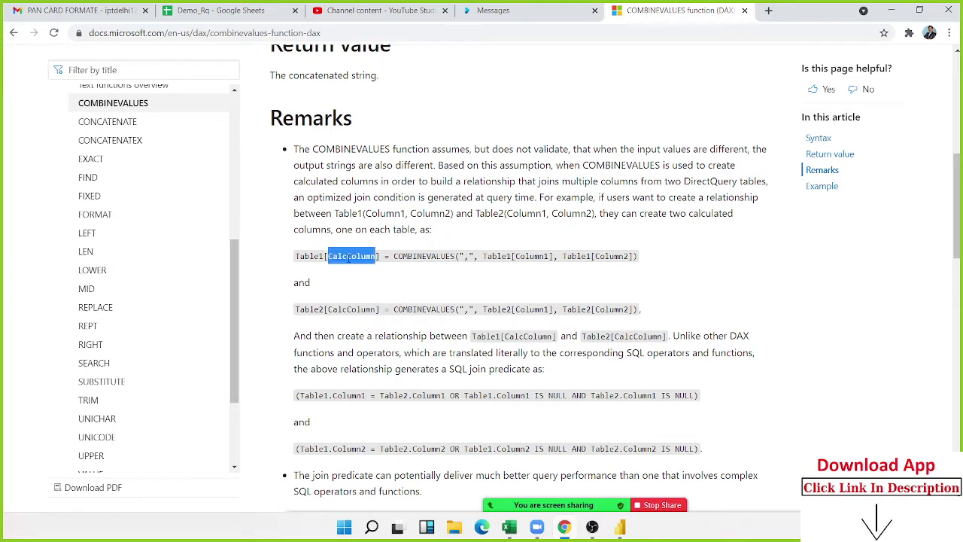
click(349, 257)
double_click(398, 262)
click(465, 263)
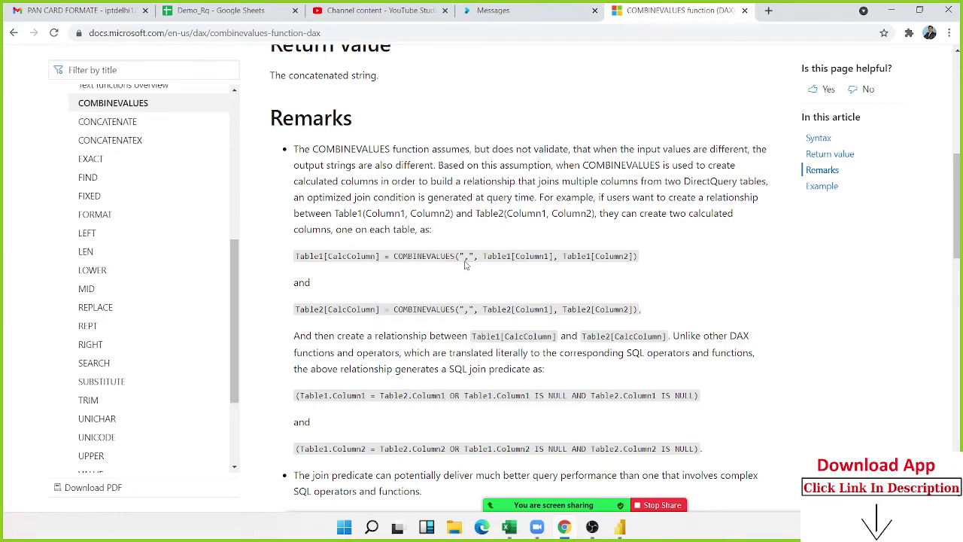
double_click(516, 257)
double_click(599, 263)
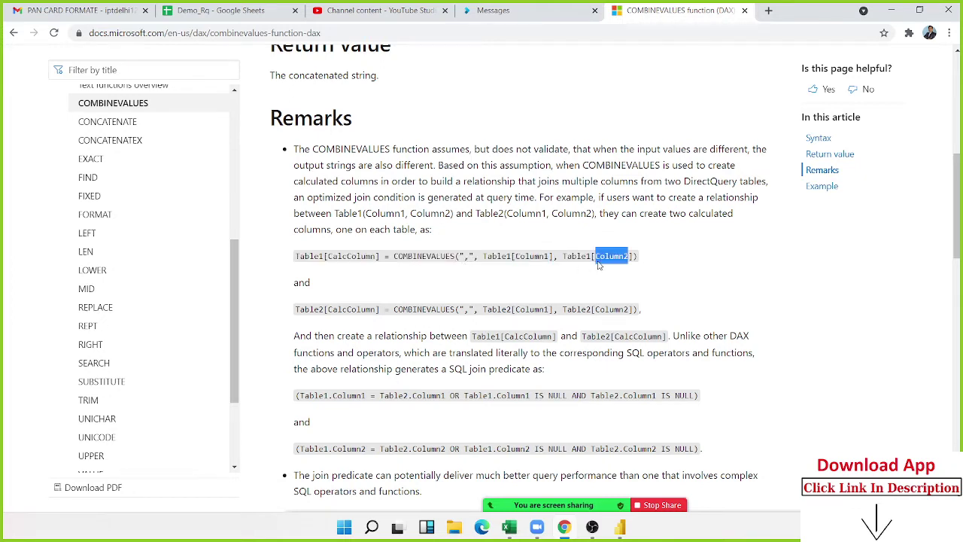
double_click(549, 258)
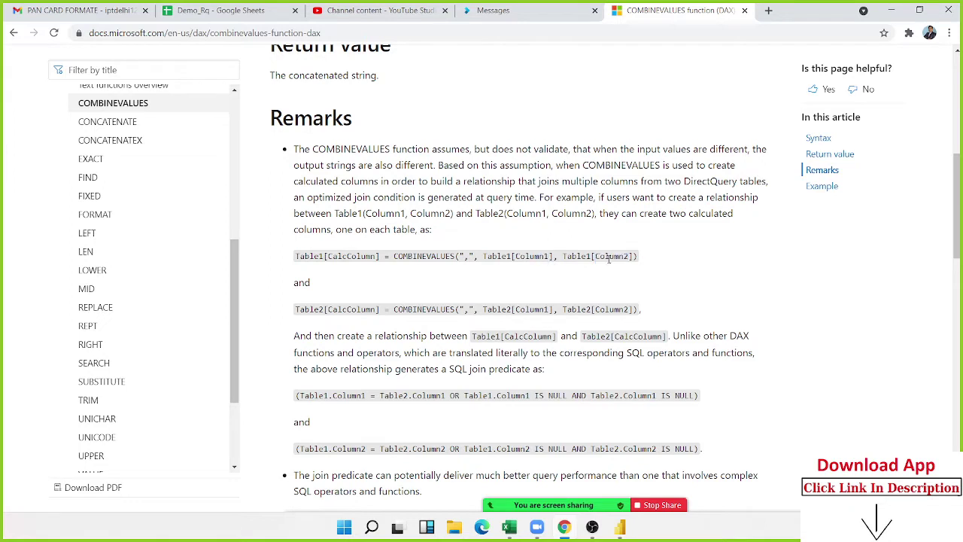
double_click(609, 257)
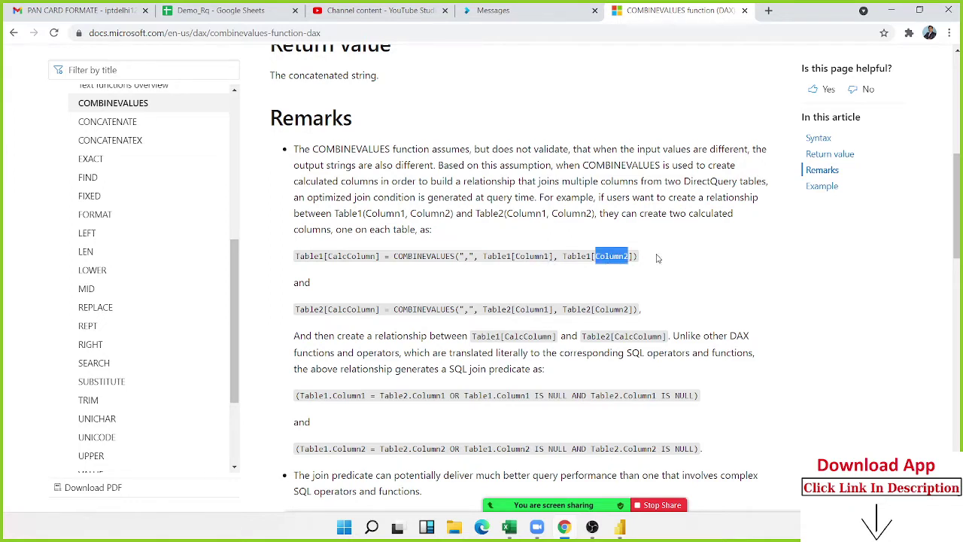
drag(657, 259, 290, 251)
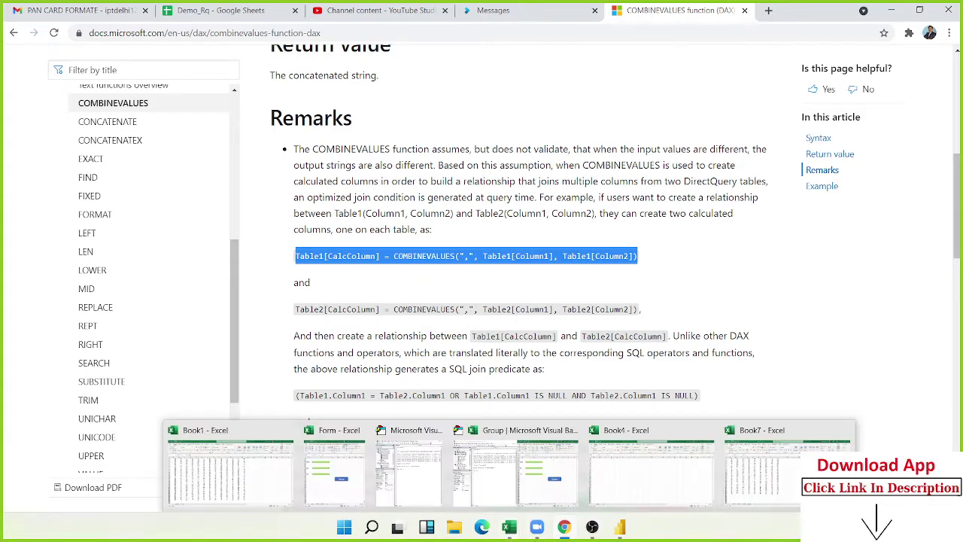
Back in Power BI, start a new calculated table and type 'Va = co' over the default name.
click(615, 530)
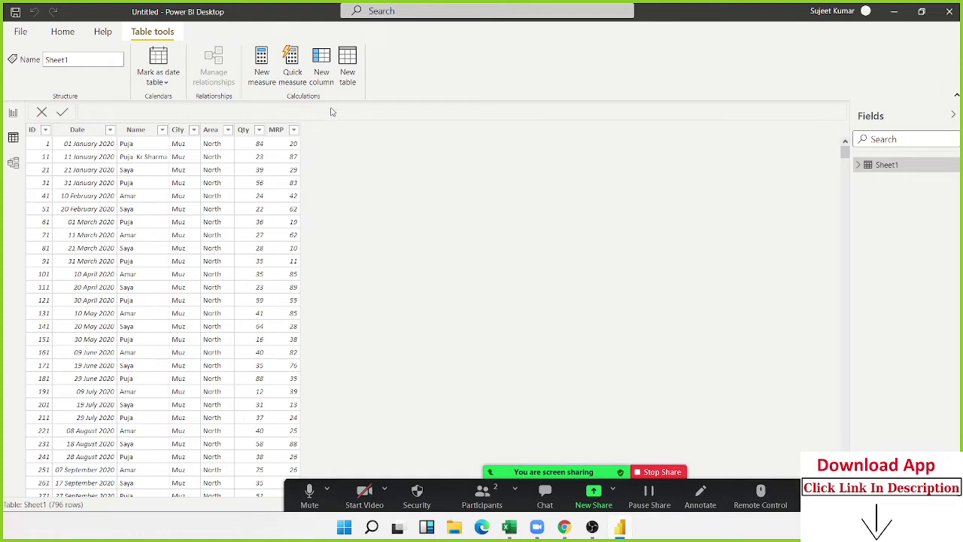
click(348, 72)
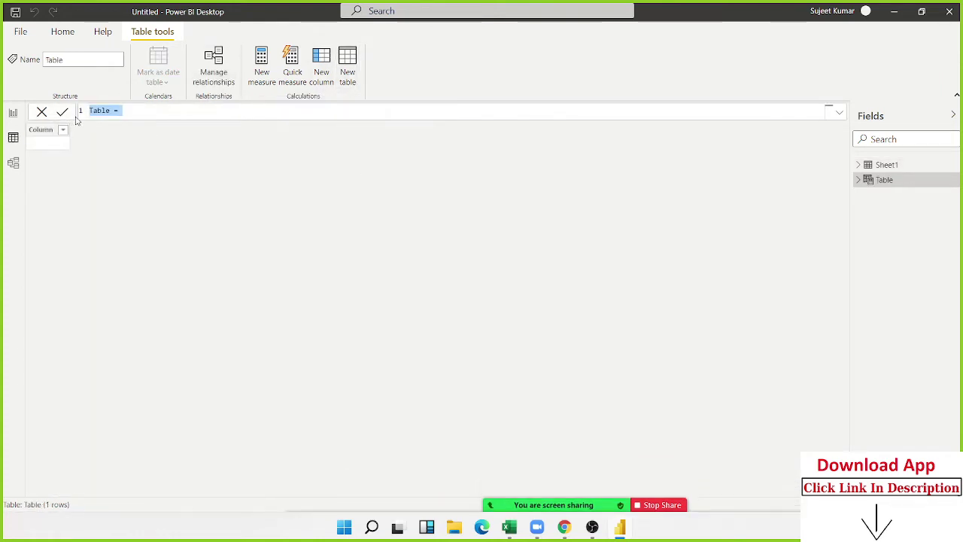
double_click(96, 112)
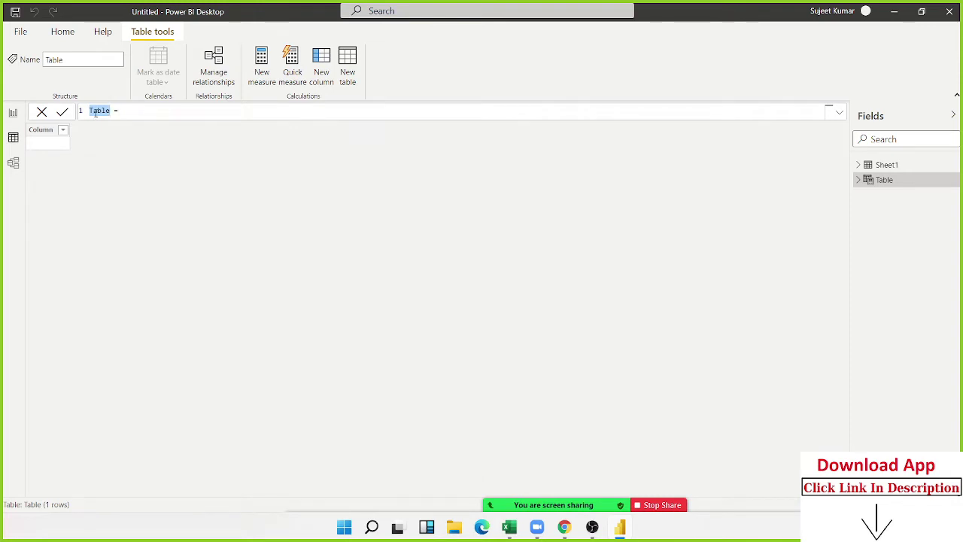
text(V)
text(a = )
text(co)
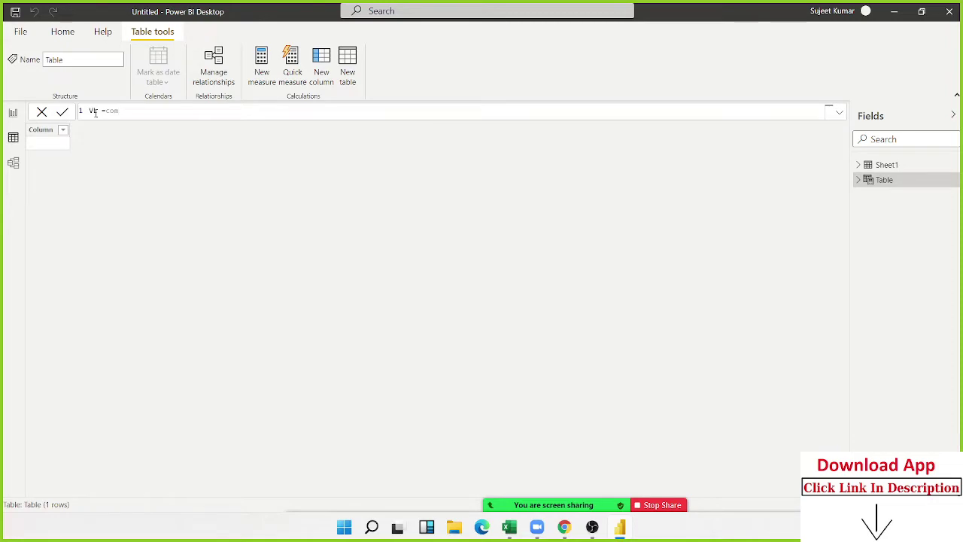
Glance back at the COMBINEVALUES docs, then erase the partial formula and cancel the new table.
key(alt+Tab)
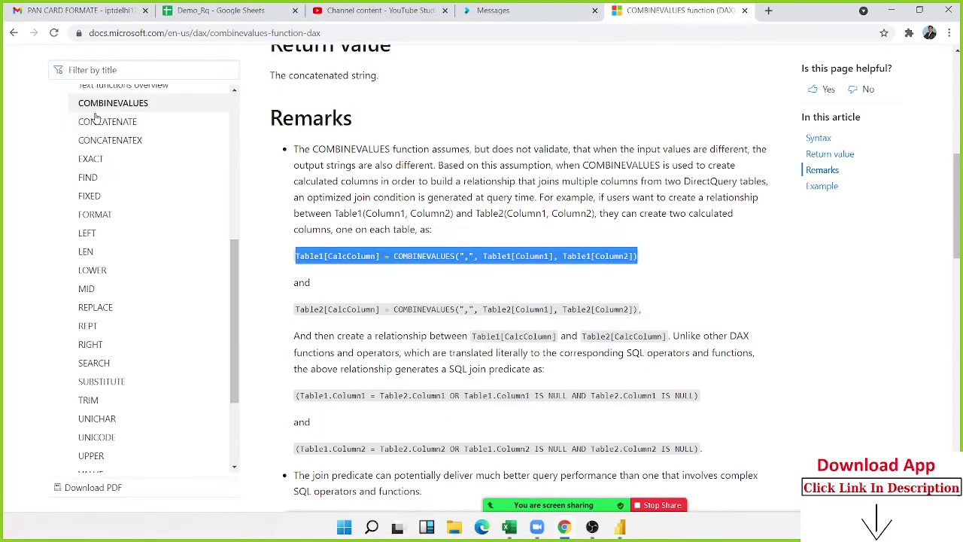
scroll(97, 121, up, 1)
scroll(359, 239, up, 2)
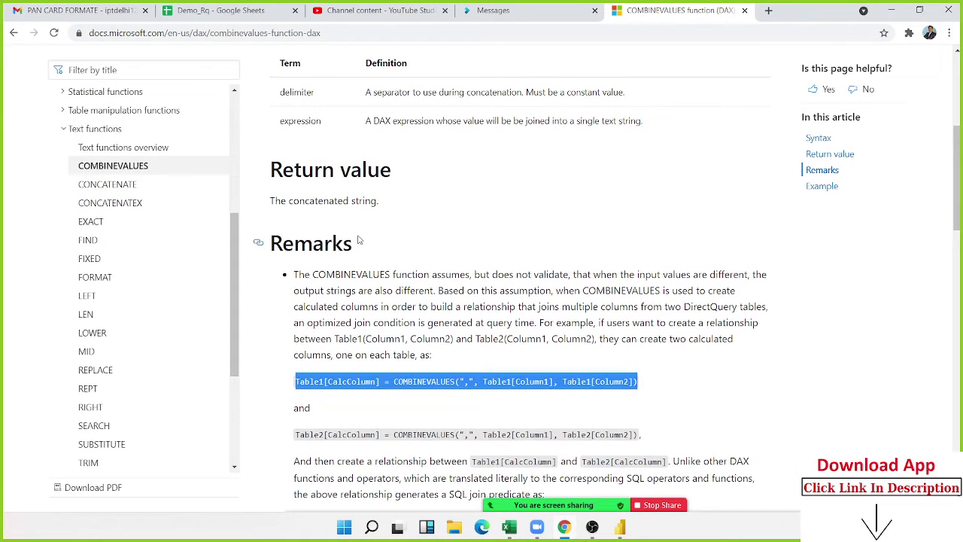
key(alt+Tab)
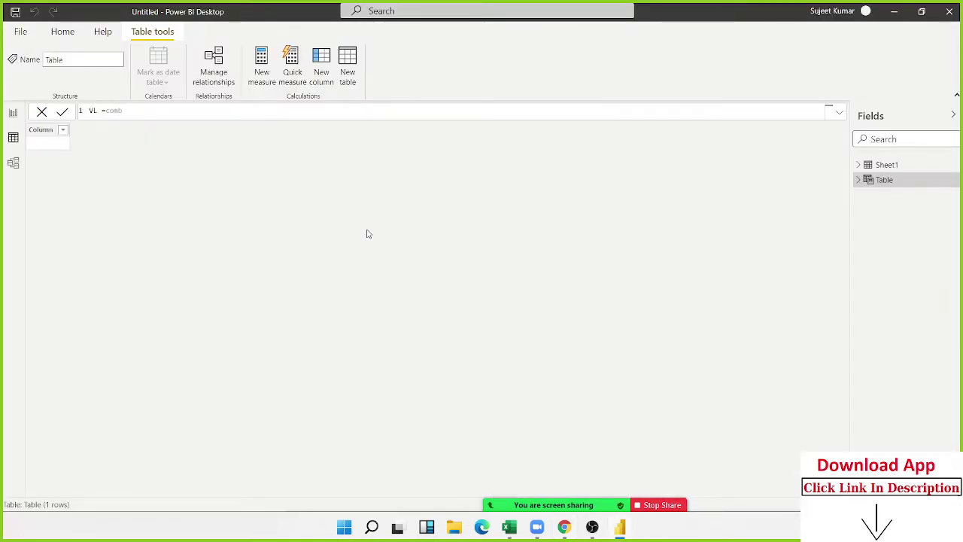
key(BackSpace)
key(BackSpace)
key(BackSpace)
key(BackSpace)
key(Escape)
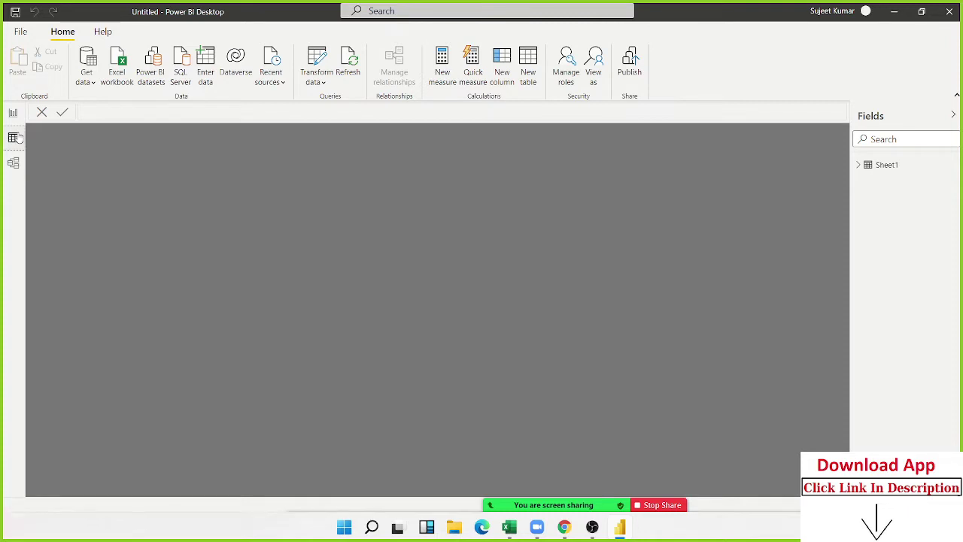
Add column VL = COMBINEVALUES(",",Sheet1[Qty],Sheet1[Name]) to Sheet1 using autocomplete.
click(888, 165)
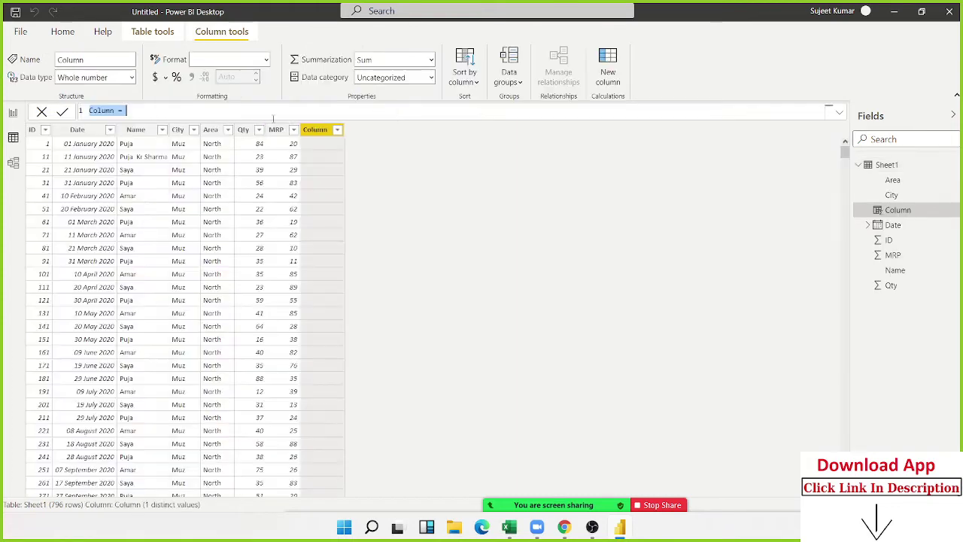
double_click(102, 110)
text(VL =)
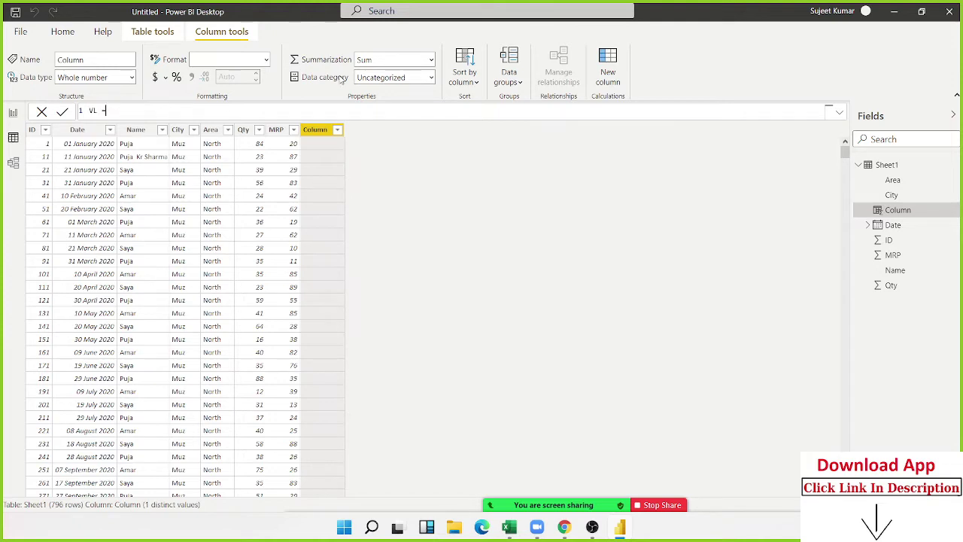
text(com)
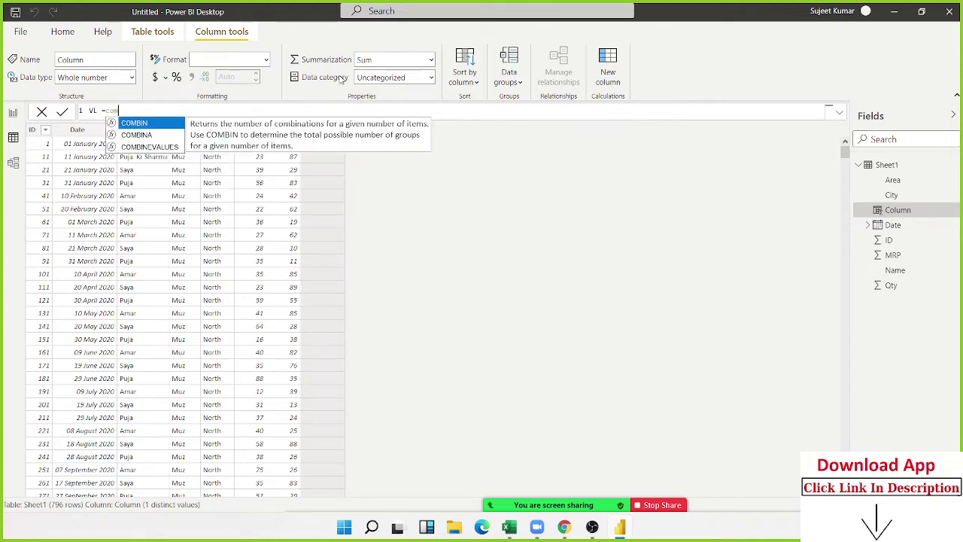
key(Down)
key(Down)
key(Tab)
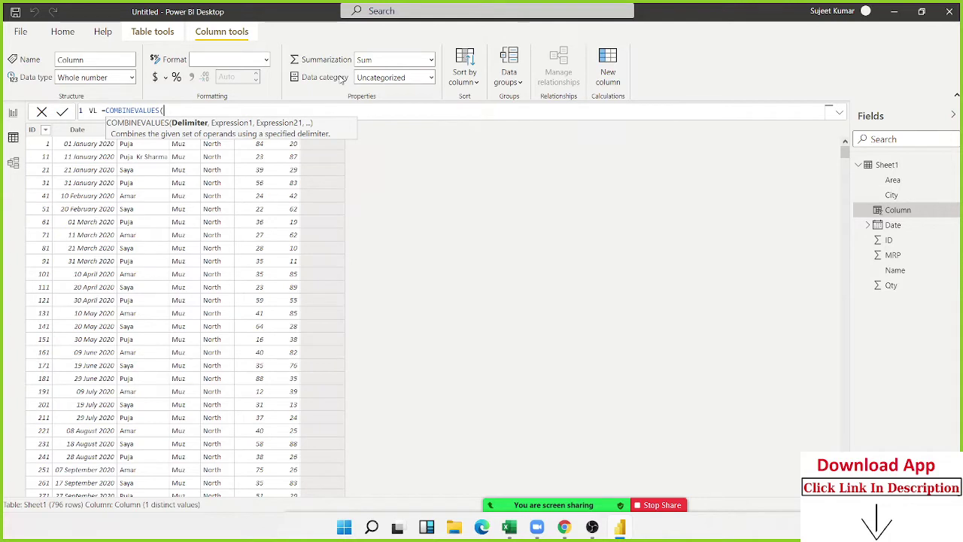
text(")
text(,",qty)
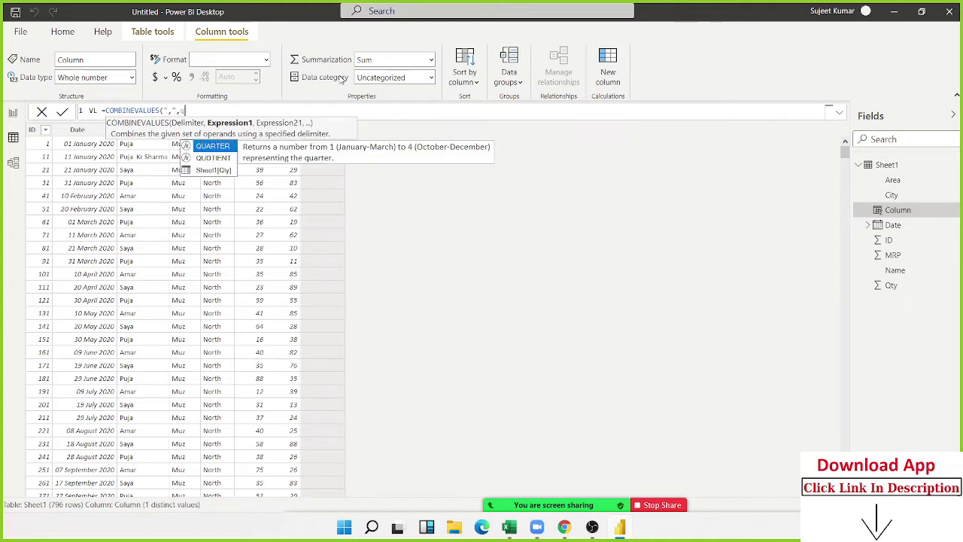
key(Tab)
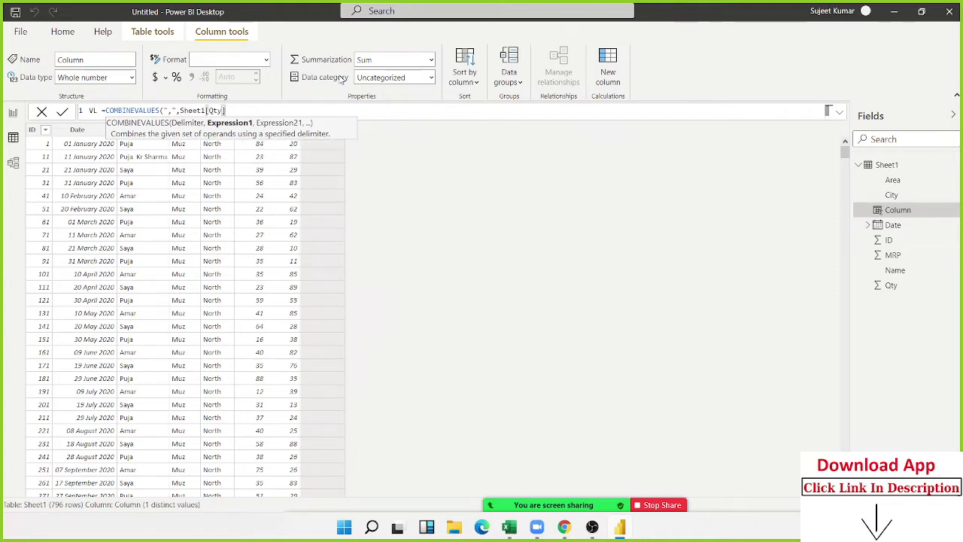
text(,)
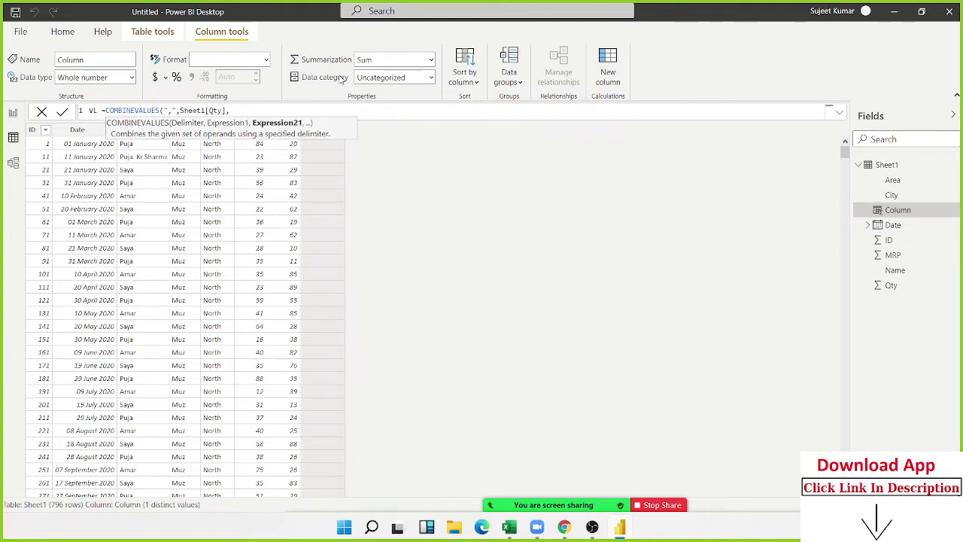
text(name)
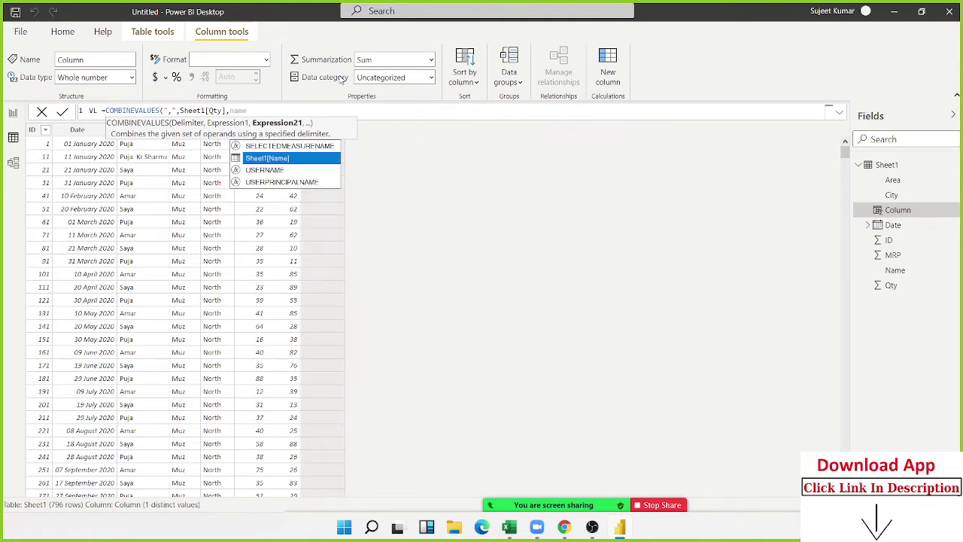
key(Tab)
text())
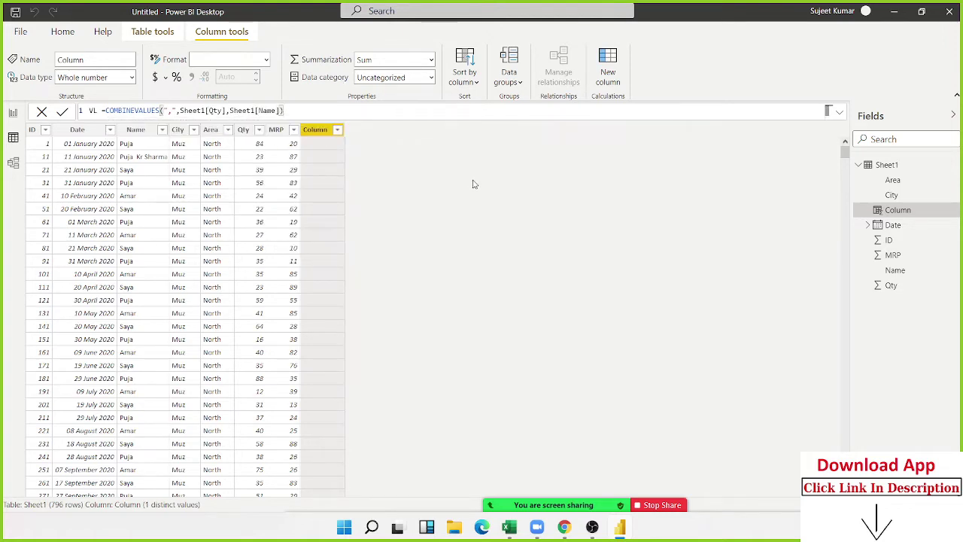
key(Return)
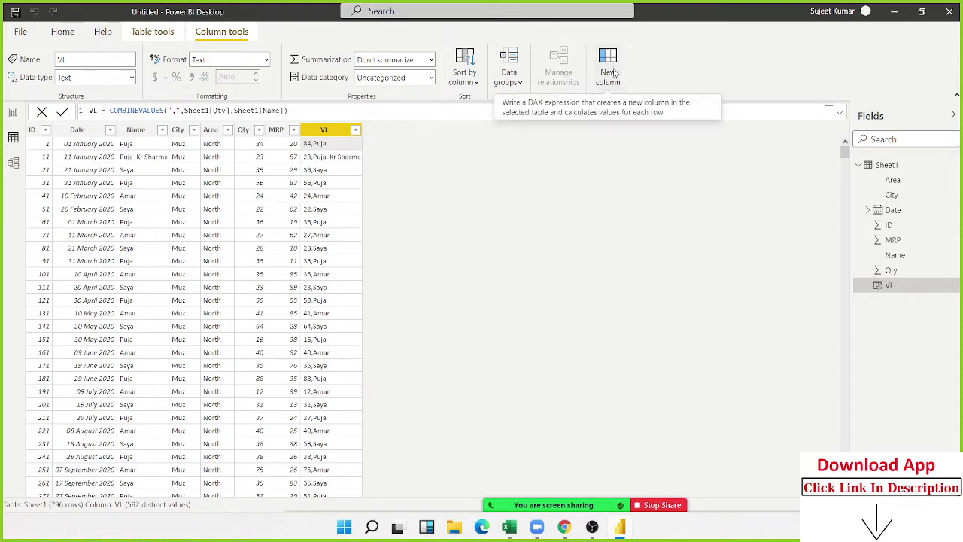
Return to the browser and open the CONCATENATE article from the Text functions overview.
key(alt+Tab)
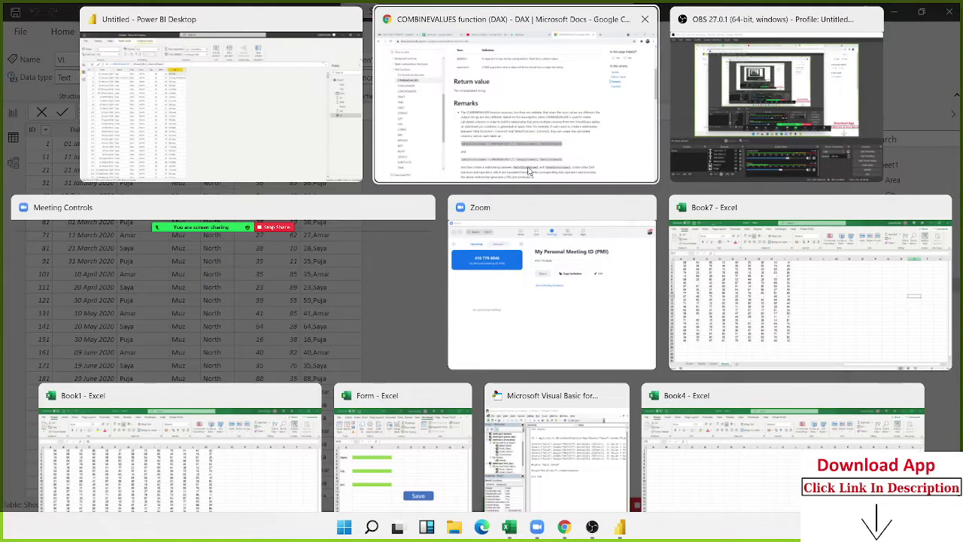
scroll(512, 351, down, 3)
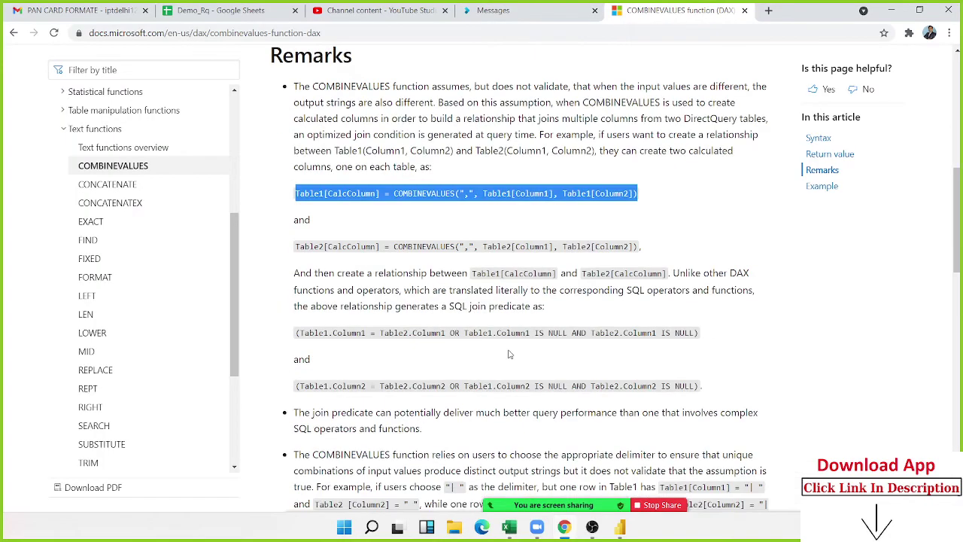
scroll(509, 351, down, 5)
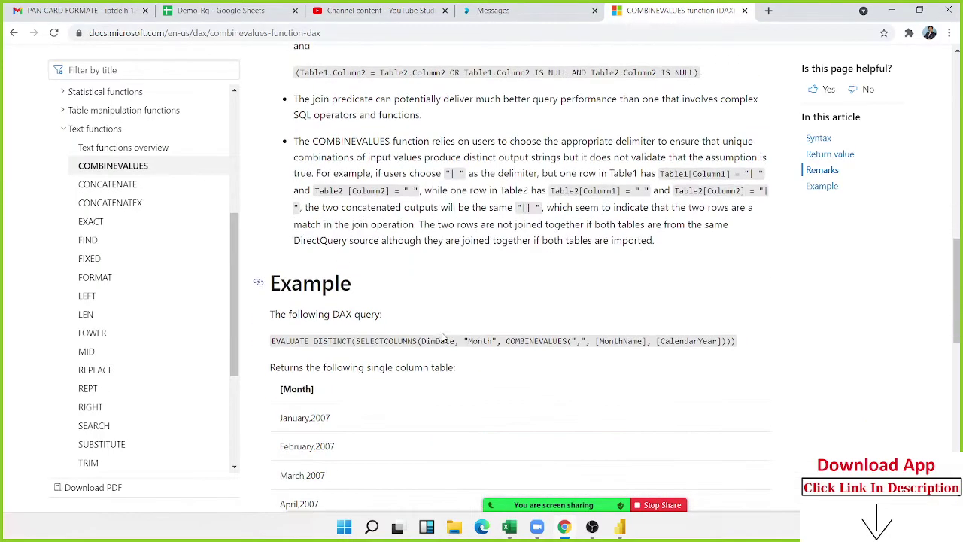
click(14, 32)
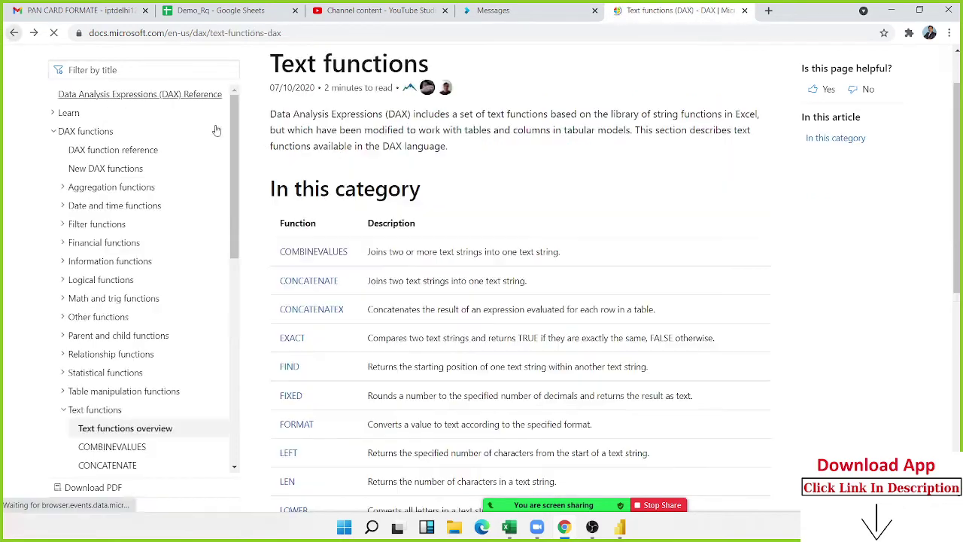
click(311, 283)
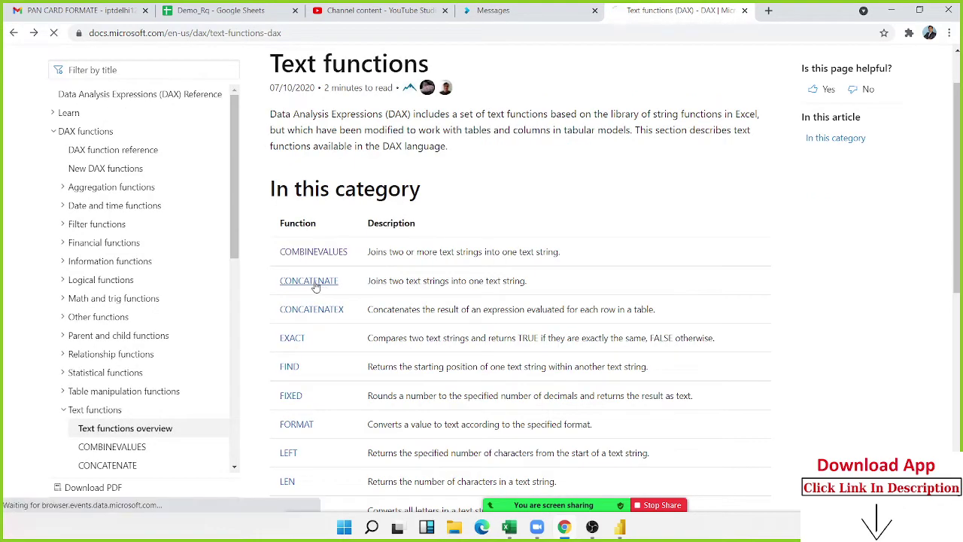
Scroll through the CONCATENATE examples, highlighting 'World' and the comma in CONCATENATE("Hello ", "World").
scroll(497, 343, down, 2)
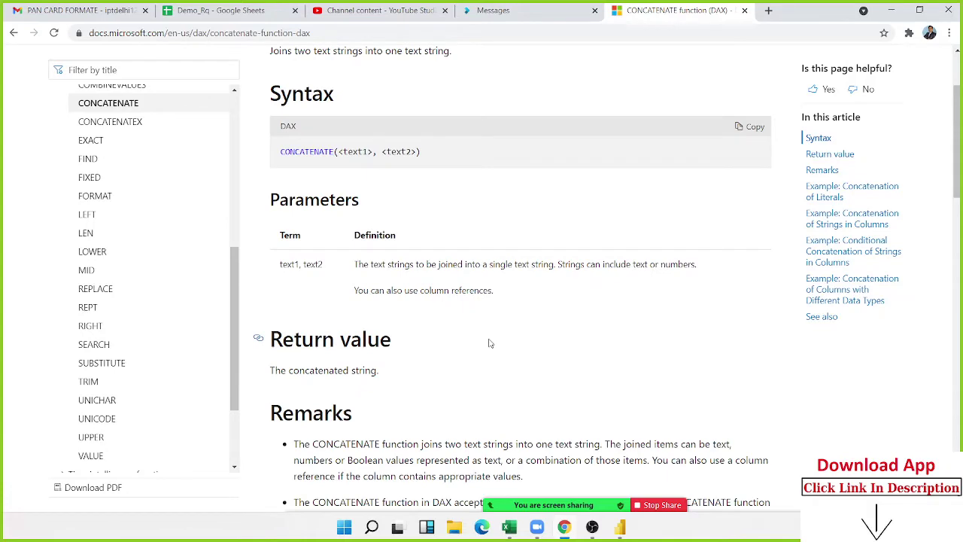
scroll(489, 343, down, 2)
scroll(485, 348, down, 3)
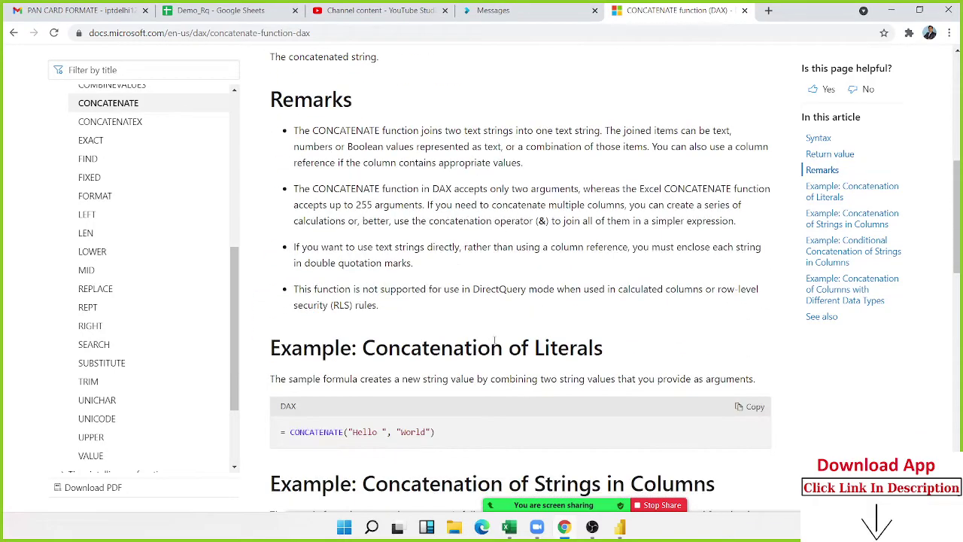
scroll(482, 352, down, 1)
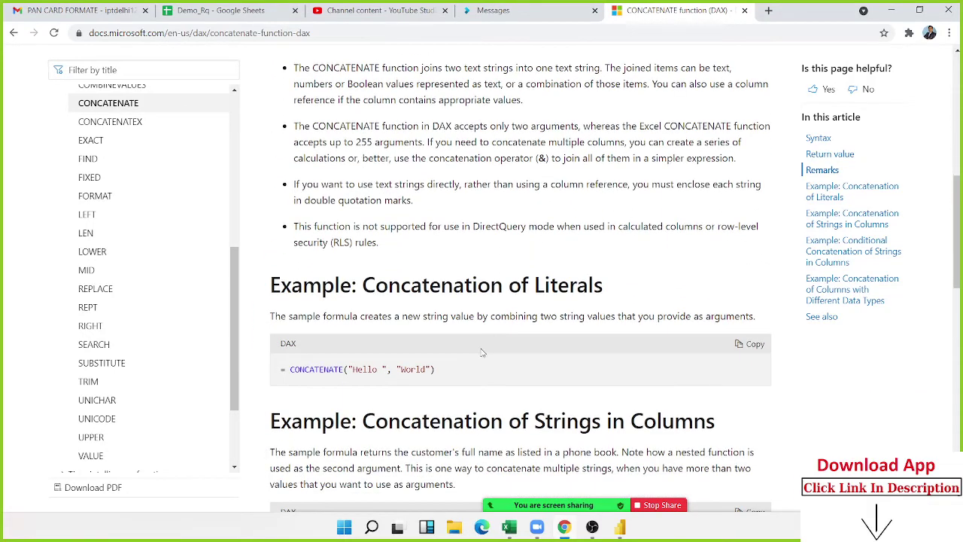
double_click(416, 369)
click(382, 368)
double_click(386, 370)
scroll(395, 371, down, 1)
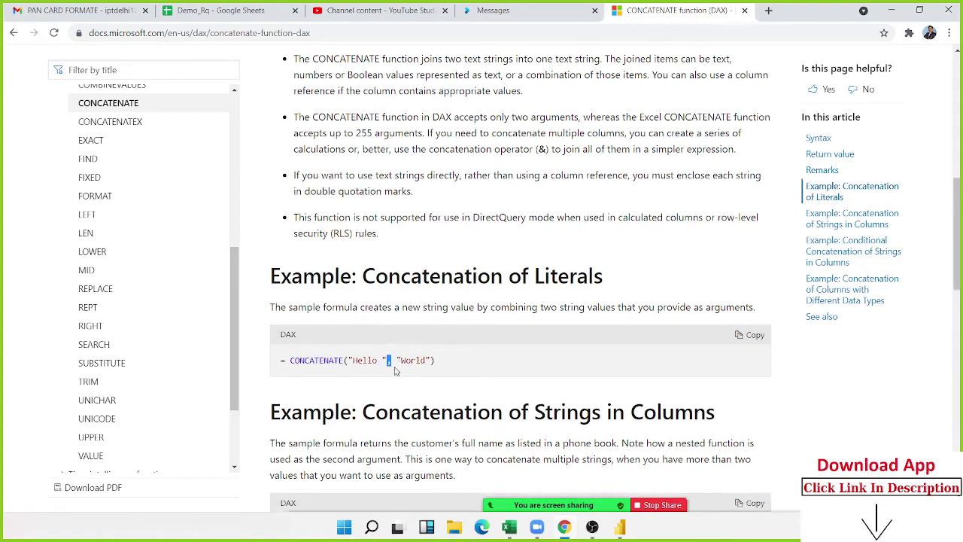
scroll(395, 371, down, 4)
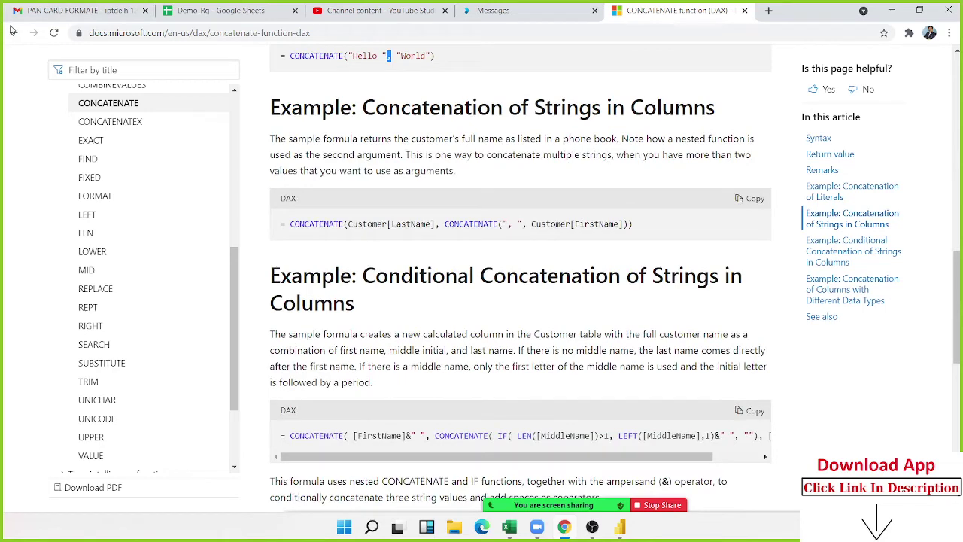
Open the CONCATENATEX article, highlight the function name in its Syntax, and return to Power BI.
click(13, 33)
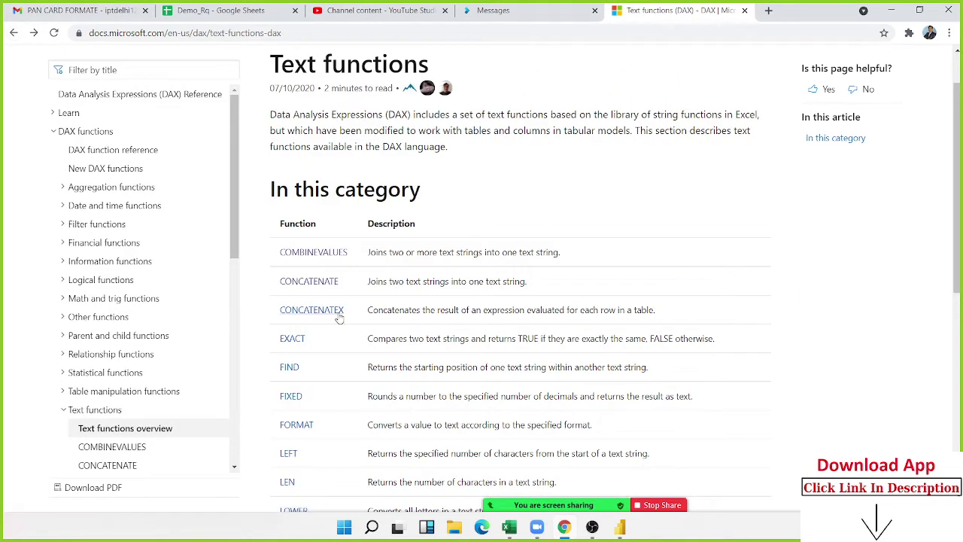
click(338, 315)
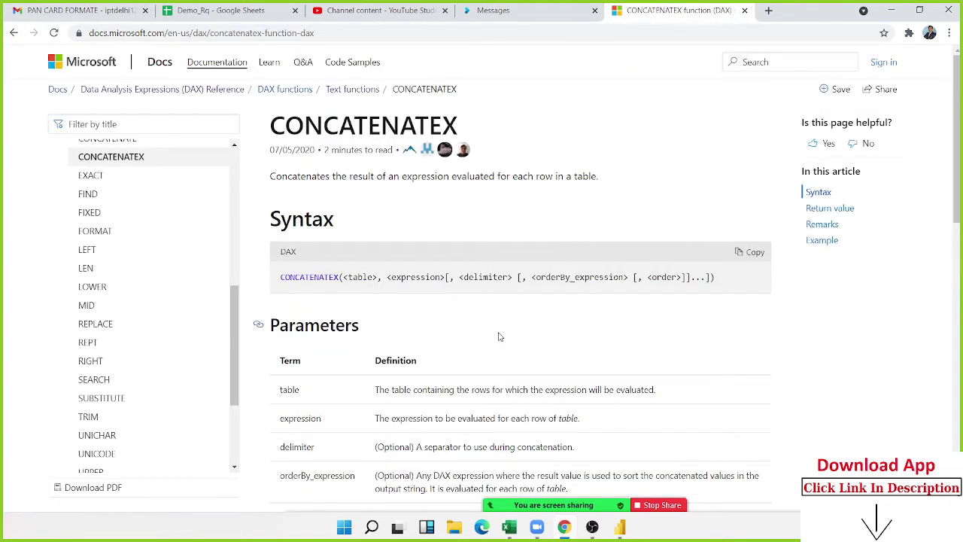
scroll(384, 294, down, 1)
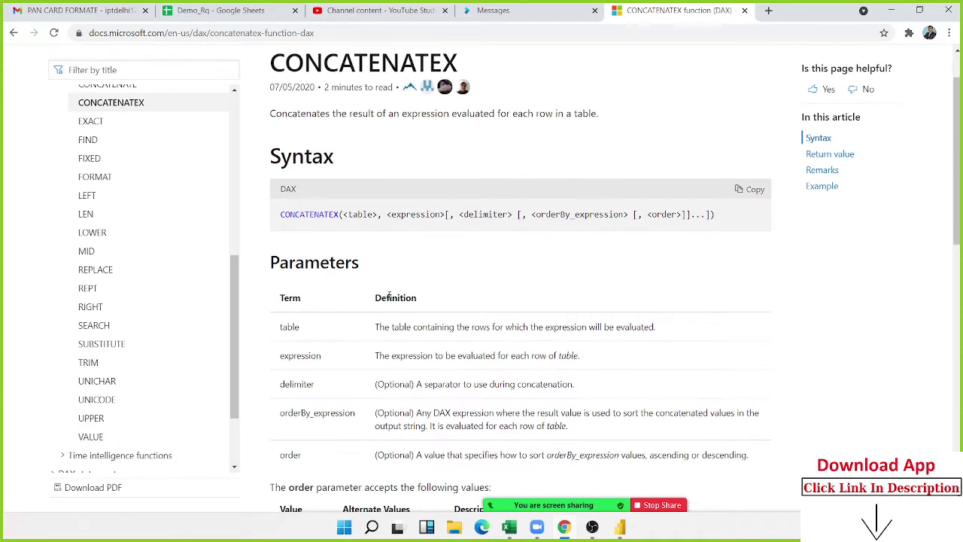
scroll(476, 334, down, 1)
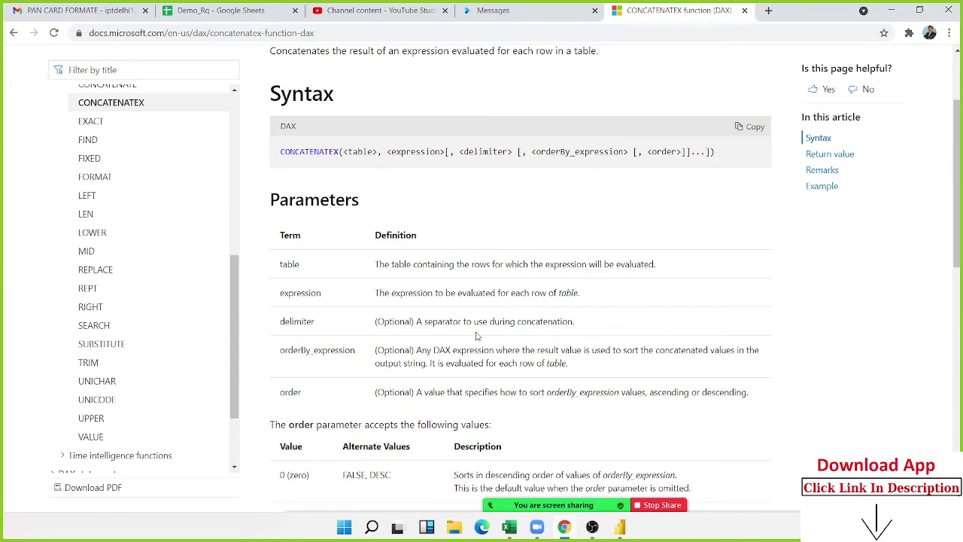
scroll(476, 335, down, 1)
scroll(476, 332, down, 1)
scroll(465, 338, up, 2)
double_click(328, 152)
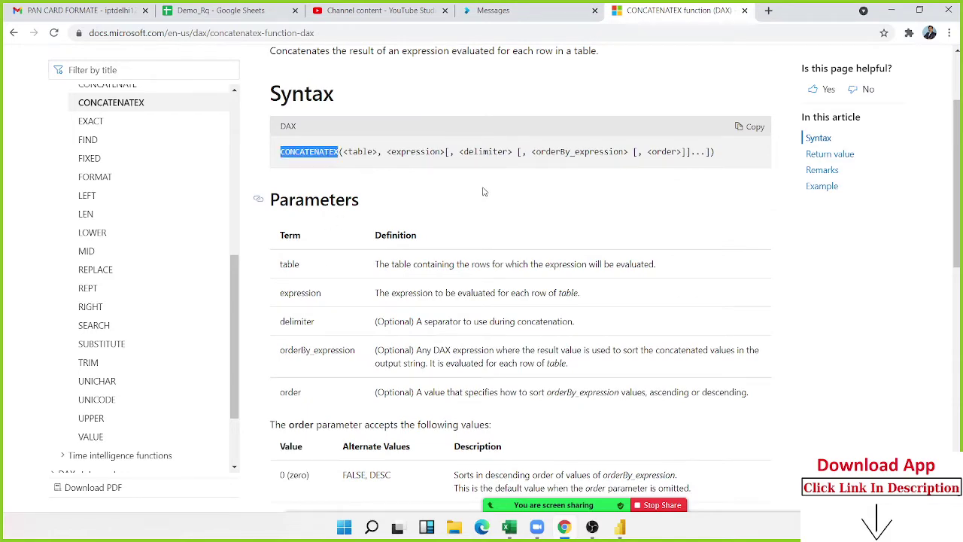
key(alt+Tab)
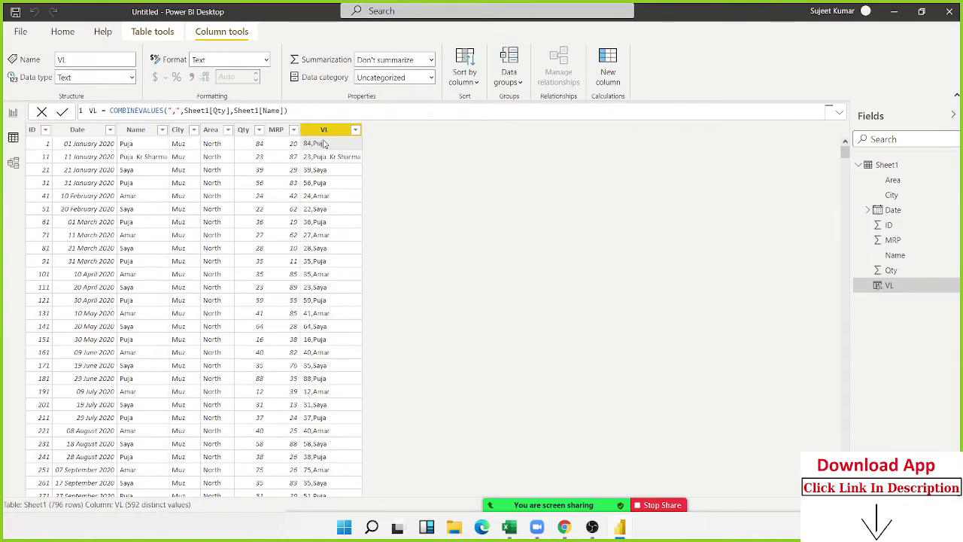
Select the VL column and replace COMBINEVALUES with CONCATENATEX in its formula.
click(292, 143)
click(324, 182)
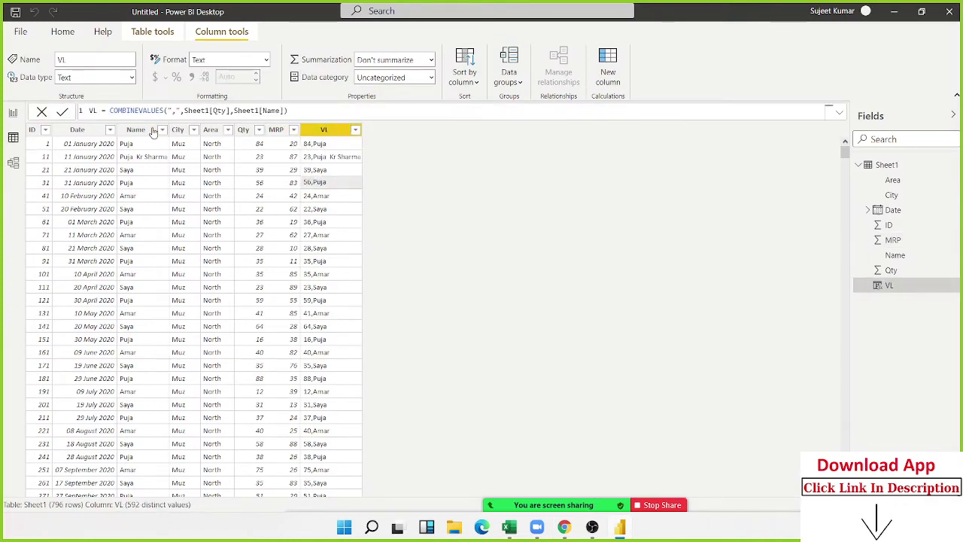
double_click(136, 111)
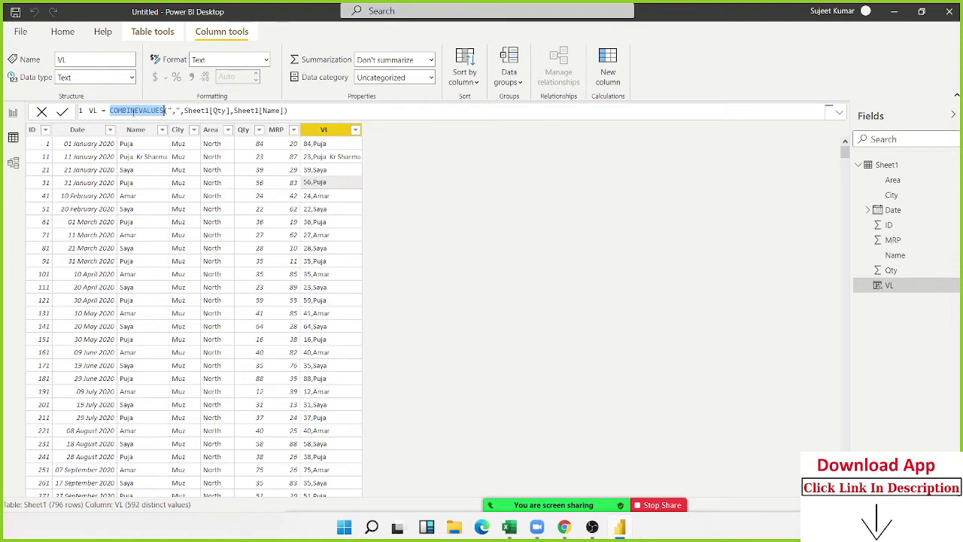
text(con)
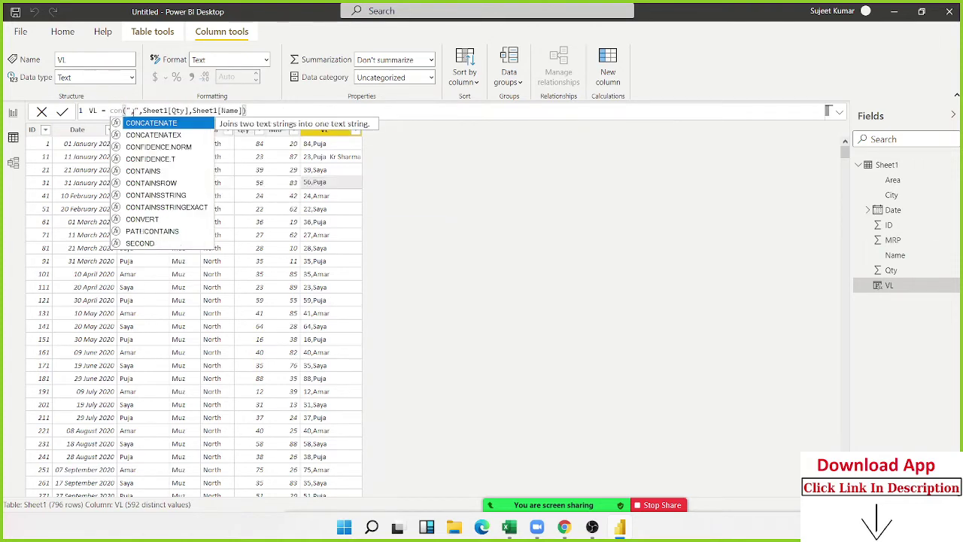
key(Down)
key(Tab)
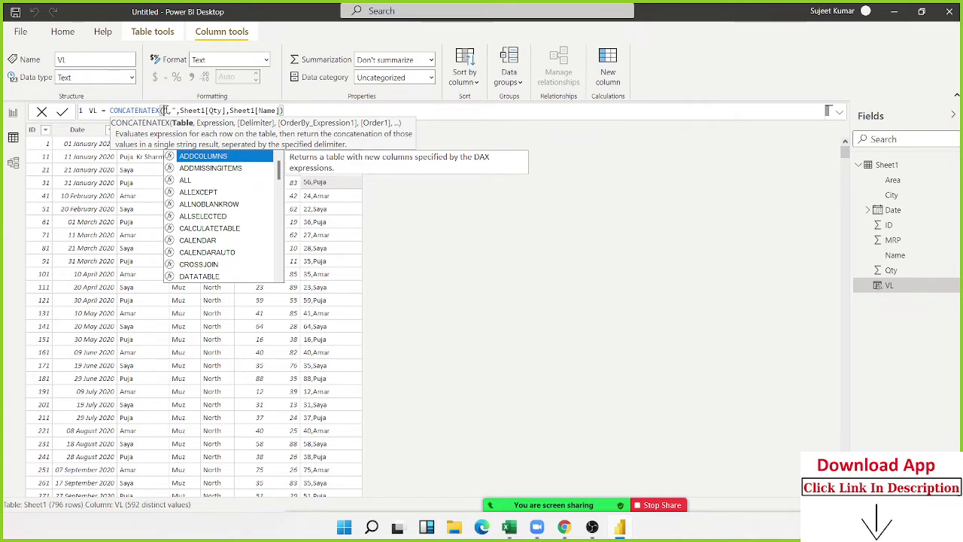
Replace the arguments so VL = CONCATENATEX(Sheet1,Sheet1[City],",") and commit it.
drag(164, 109, 279, 110)
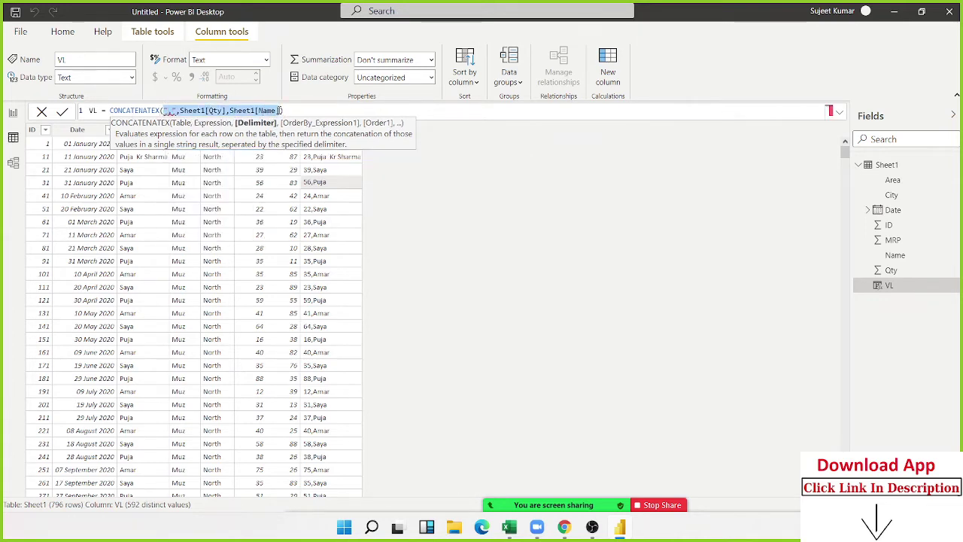
key(BackSpace)
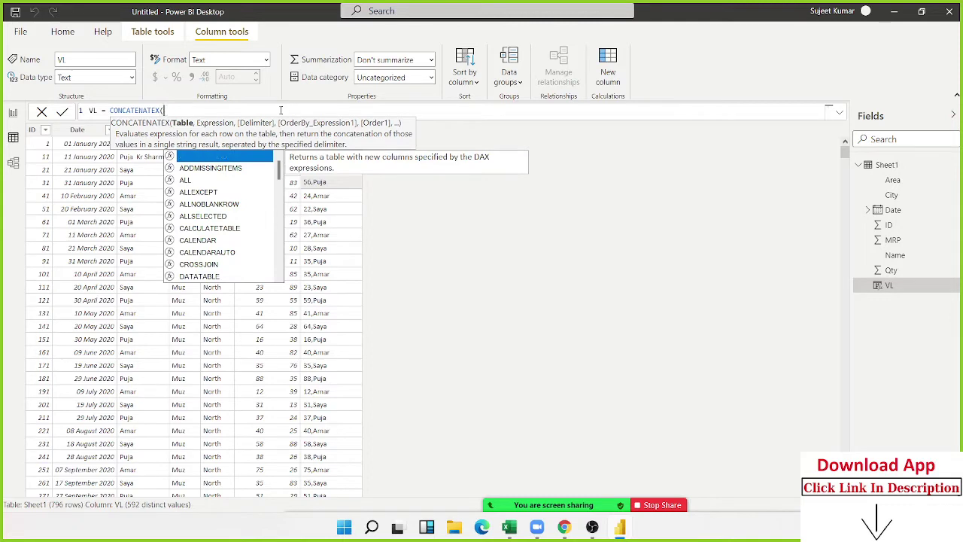
text(s)
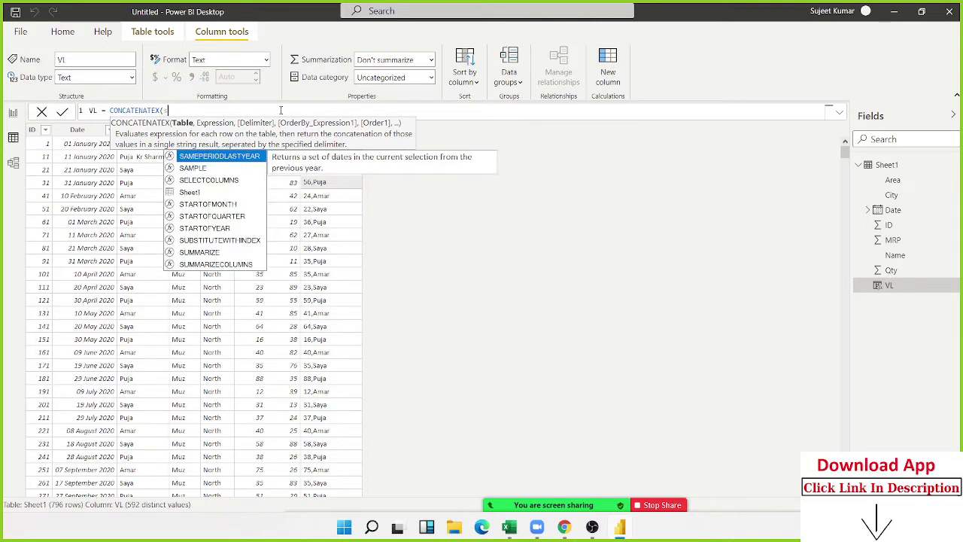
text(h)
key(Tab)
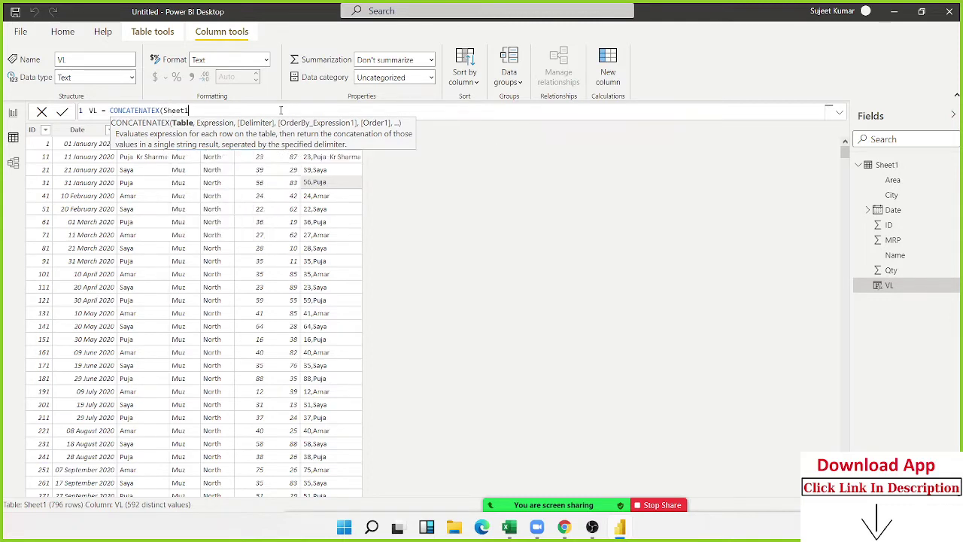
text(,ci)
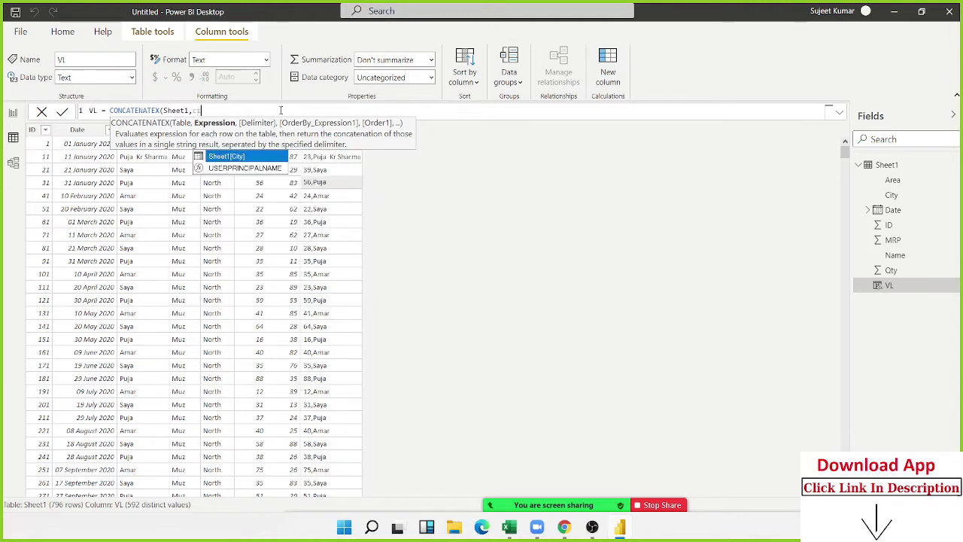
key(BackSpace)
key(BackSpace)
text(Sheet1[City])
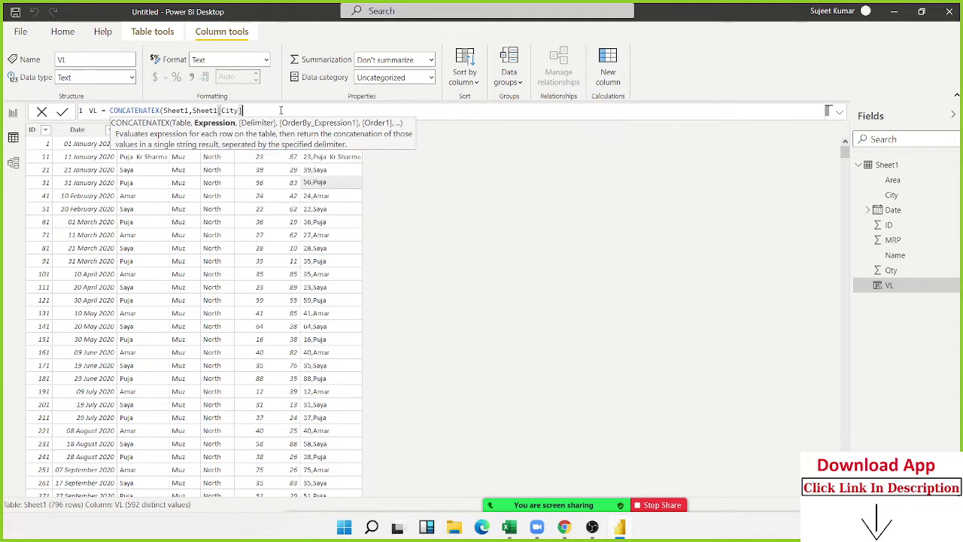
text(,",")
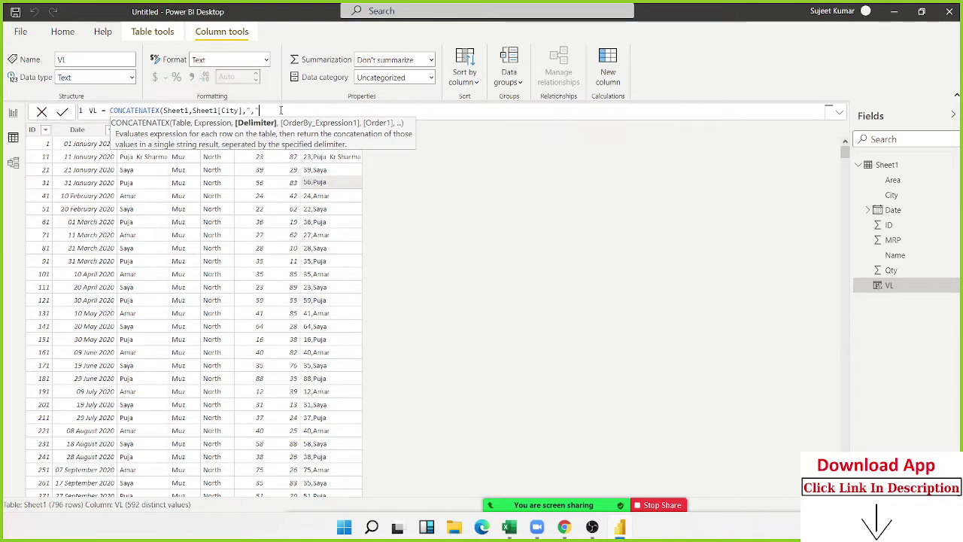
text())
key(Return)
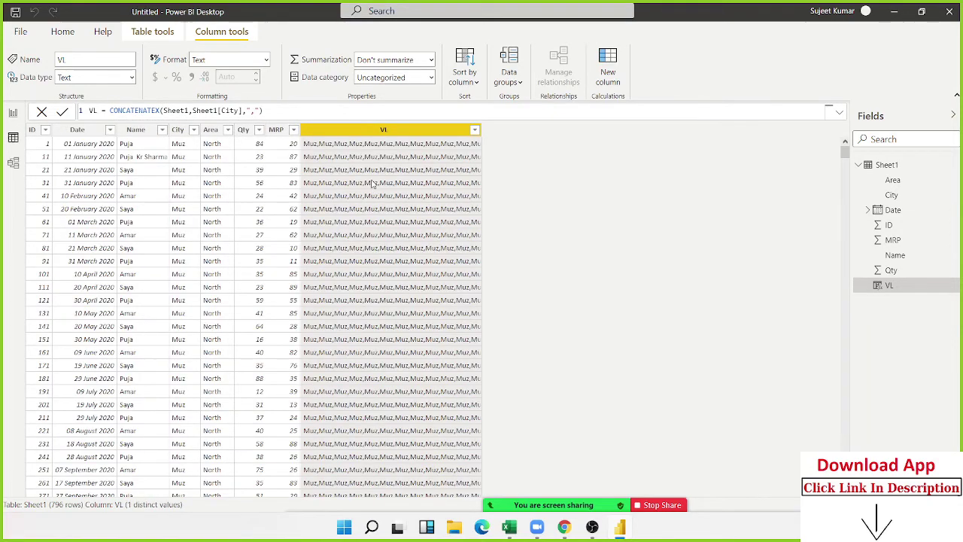
Delete the VL column from Sheet1 via its header menu and confirm the deletion.
scroll(379, 224, down, 5)
scroll(378, 224, down, 2)
scroll(376, 218, down, 2)
scroll(376, 217, down, 2)
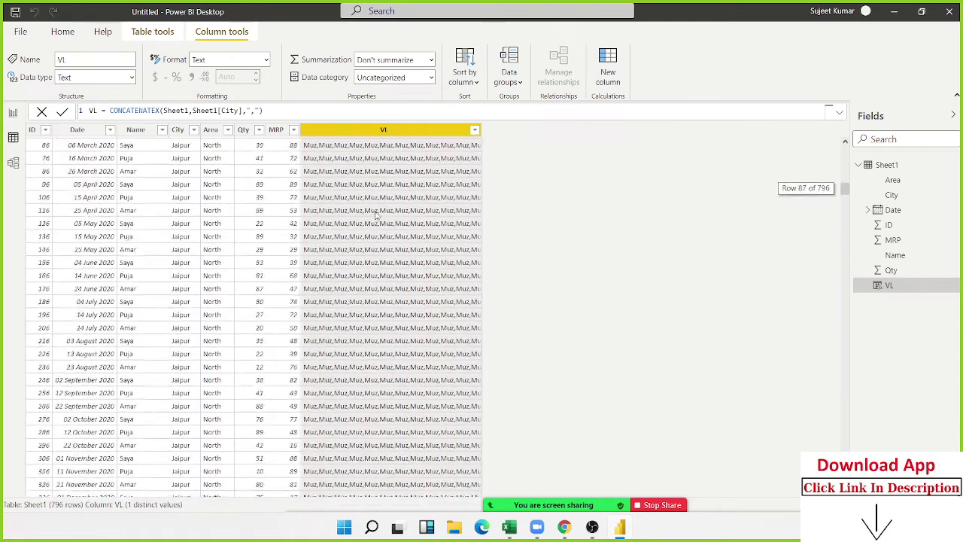
scroll(369, 196, down, 2)
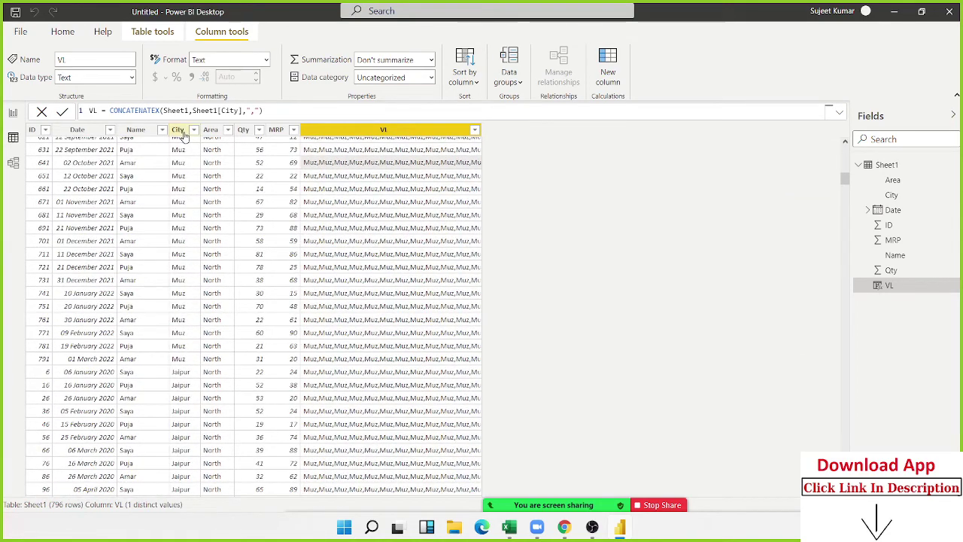
double_click(254, 110)
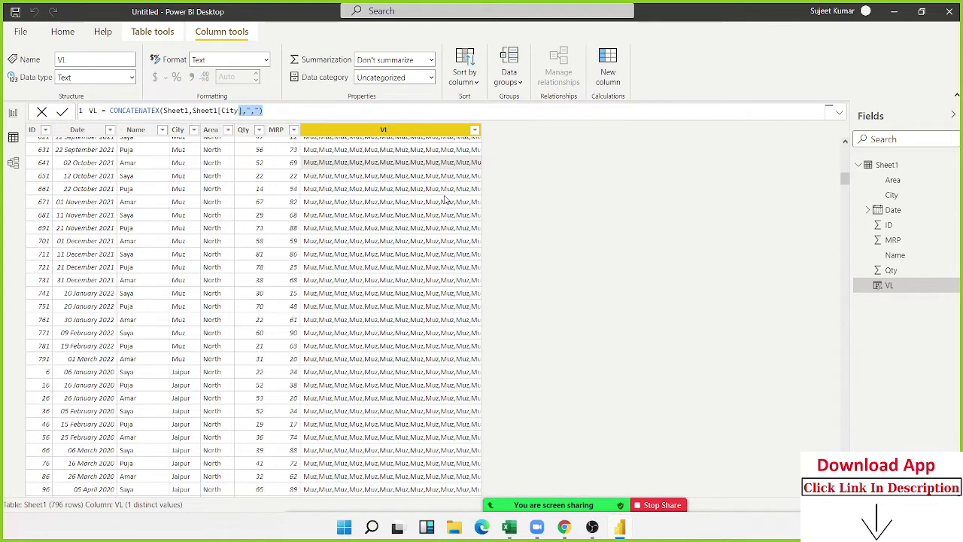
right_click(420, 139)
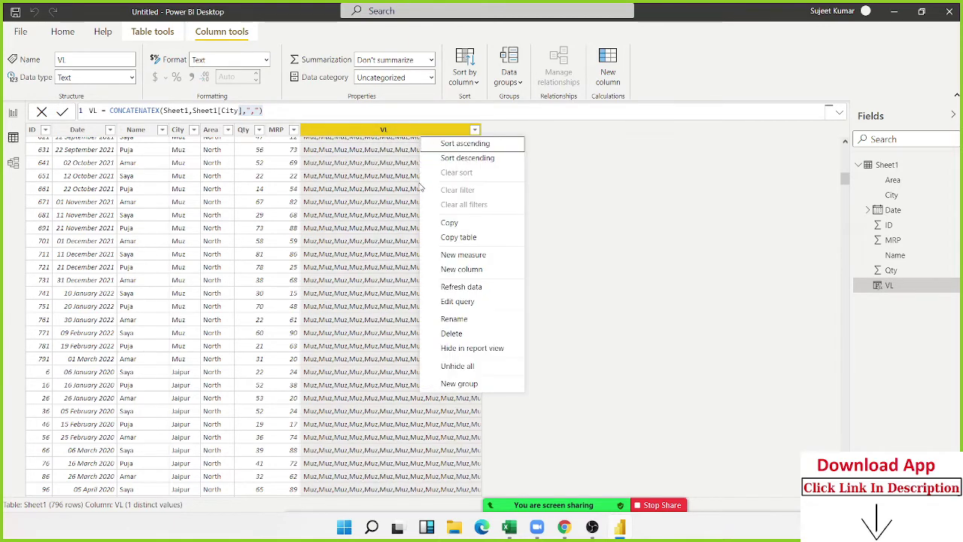
click(450, 334)
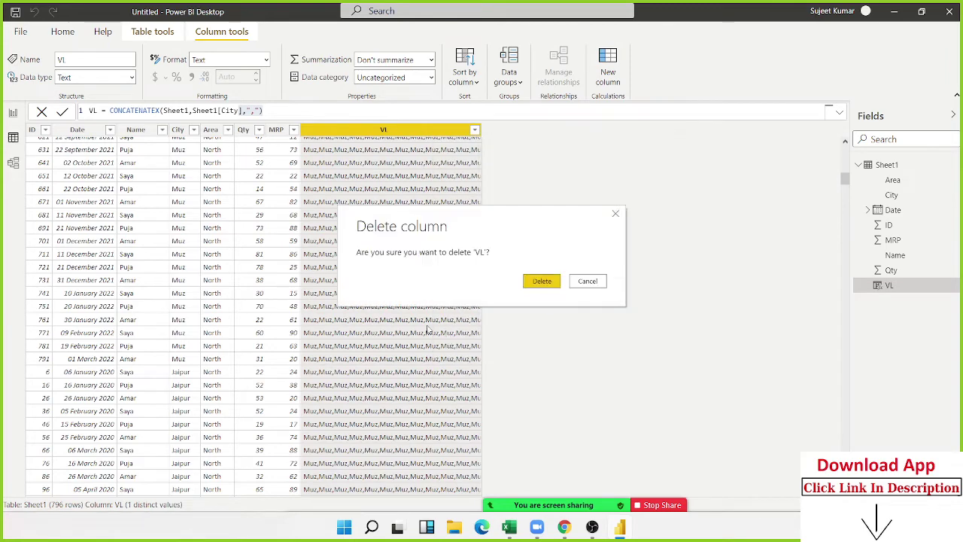
click(540, 282)
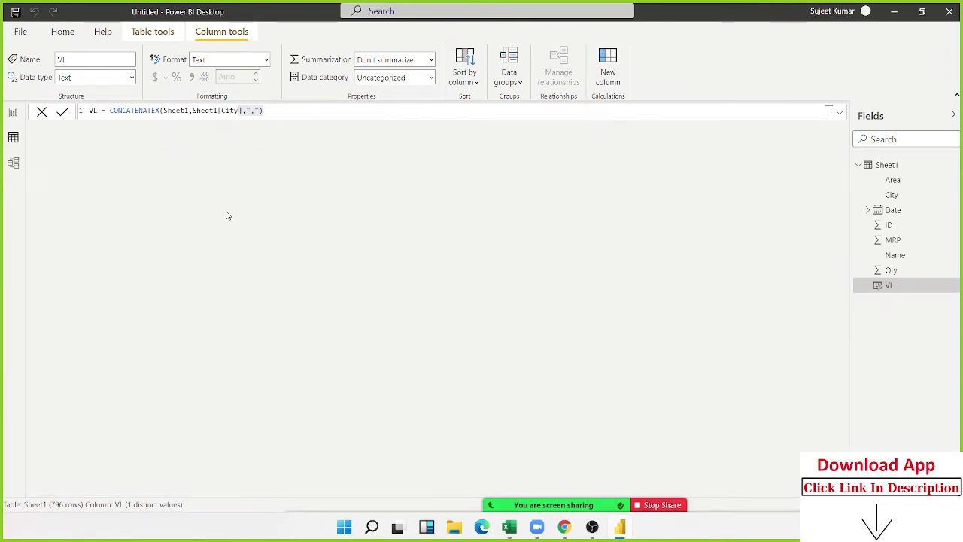
From Table tools, start a new table with formula NAme = ALL(Sheet1[Name]), left uncommitted.
click(136, 133)
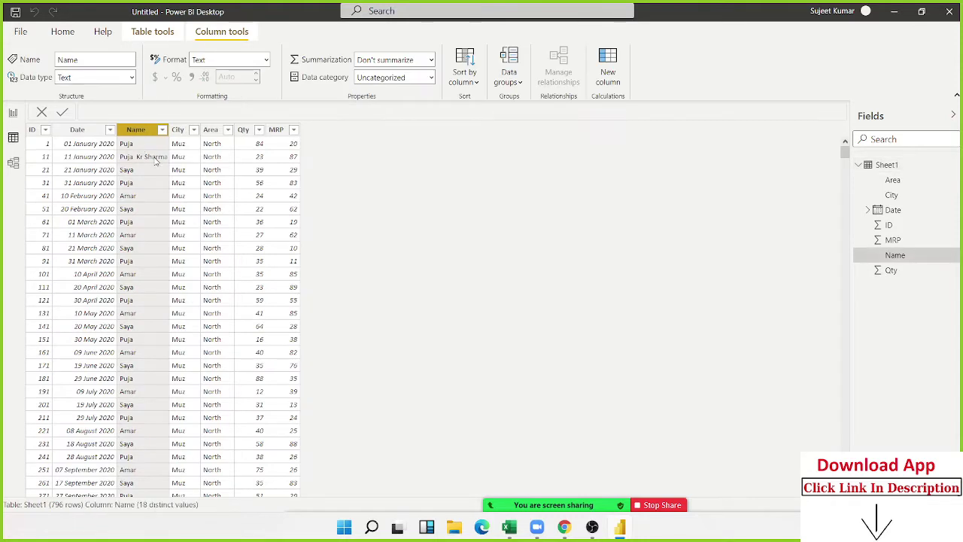
click(191, 183)
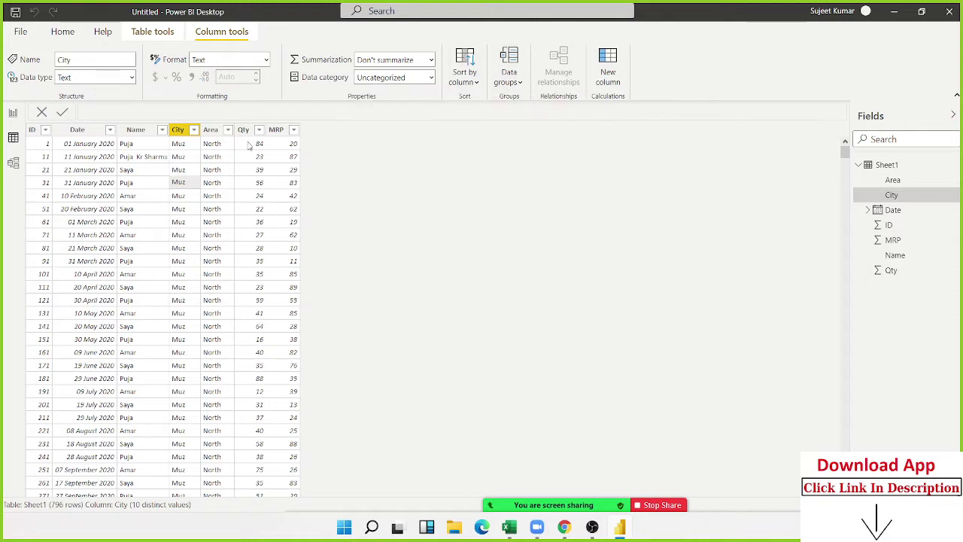
click(154, 34)
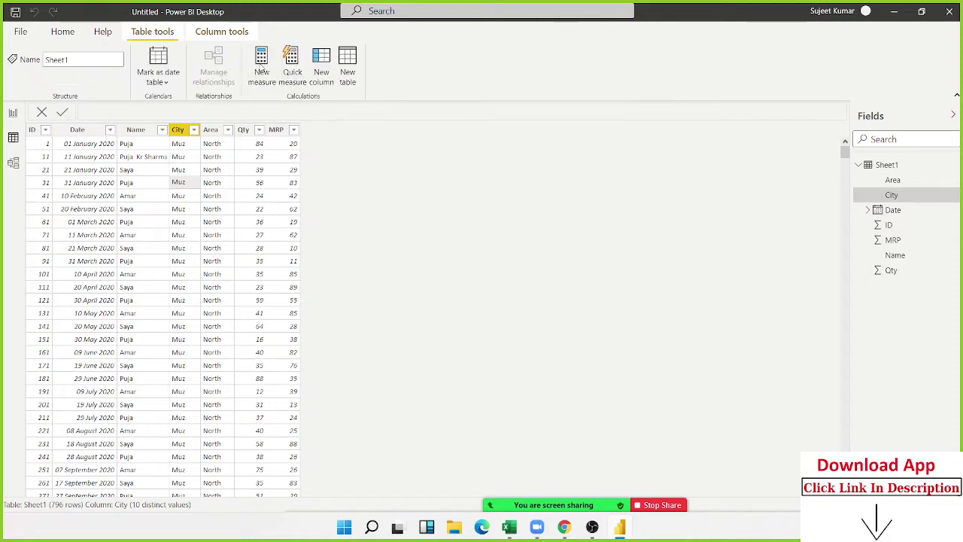
click(352, 81)
double_click(105, 111)
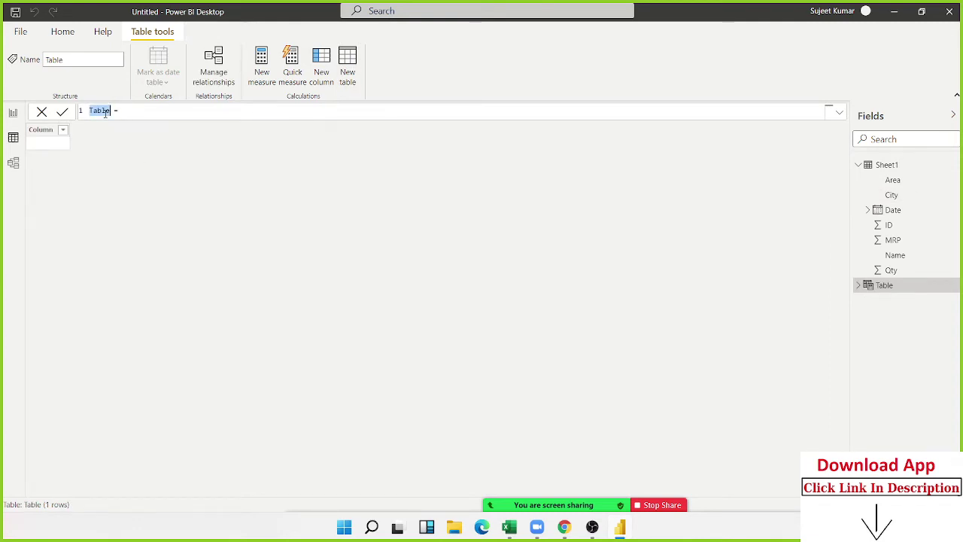
text(NAme = )
text(ALL()
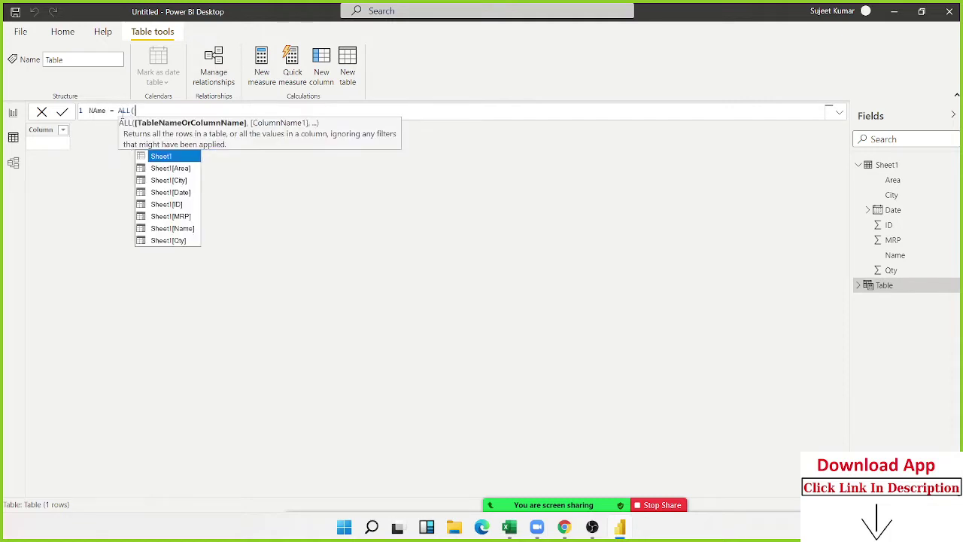
key(Down)
key(Down)
key(Down)
key(Down)
key(Down)
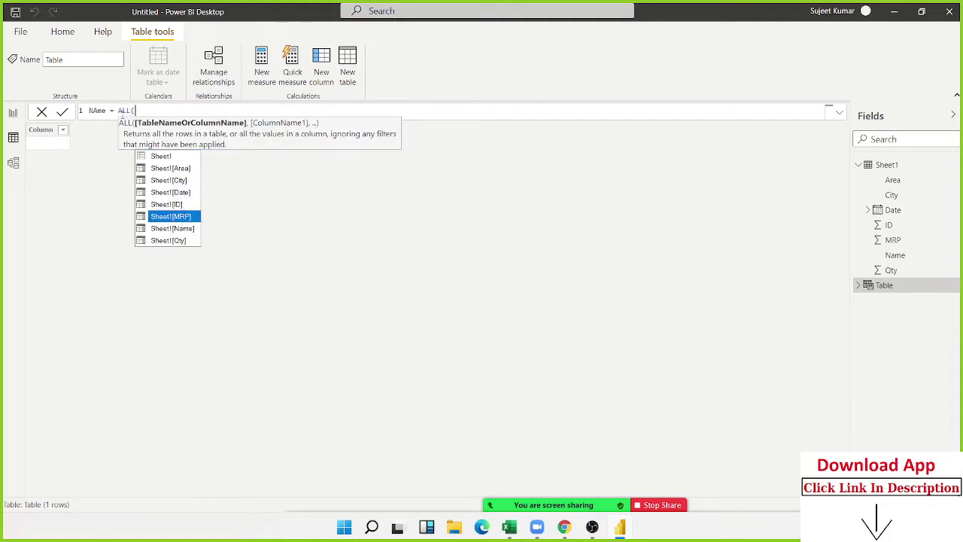
key(Down)
key(Tab)
text())
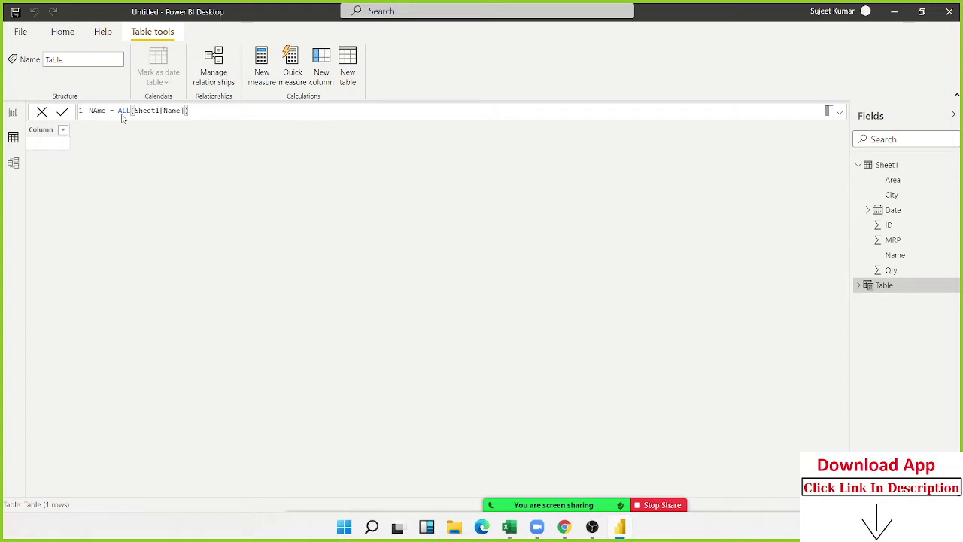
Commit NAme = ALL(Sheet1[Name]), producing an 18-row table of Sheet1 names.
key(Return)
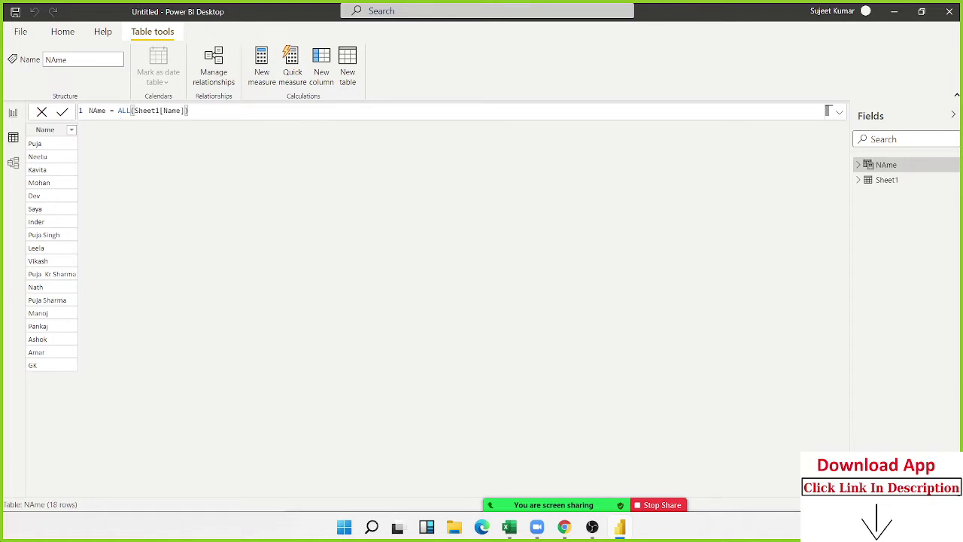
Add column Qty = CONCATENATEX(Sheet1,Sheet1[Qty],",") to the NAme table.
click(324, 64)
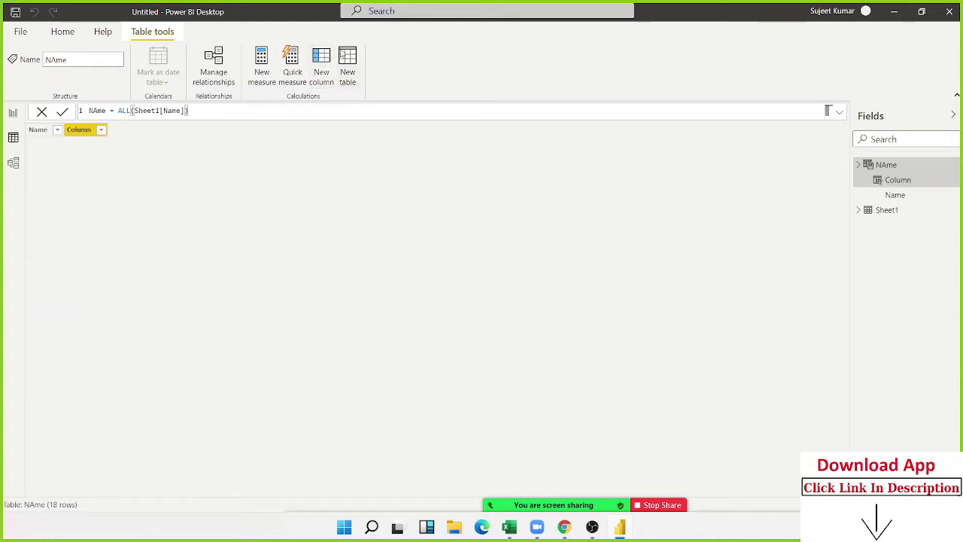
double_click(103, 110)
text(Qty = )
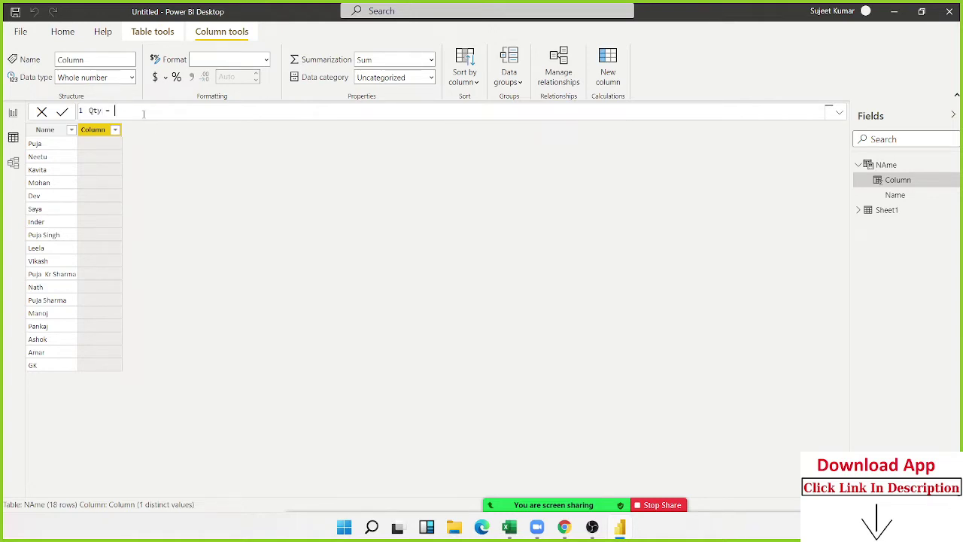
text(co)
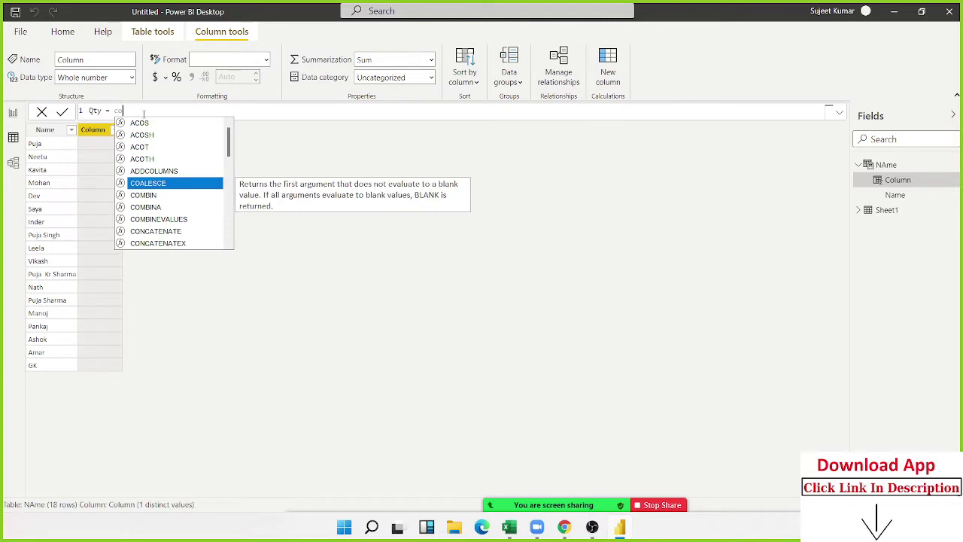
key(Down)
key(Down)
key(Down)
key(Down)
key(Down)
key(Tab)
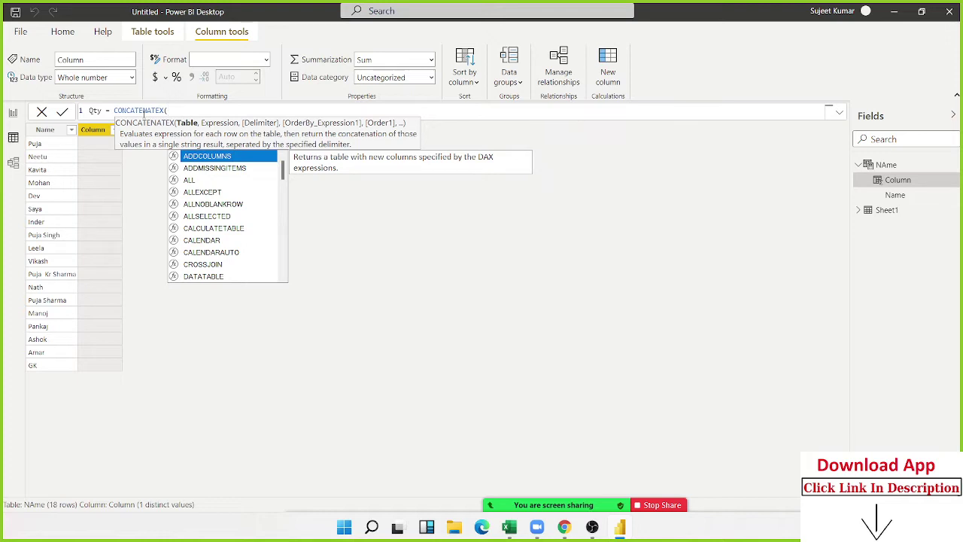
text(Sheet1)
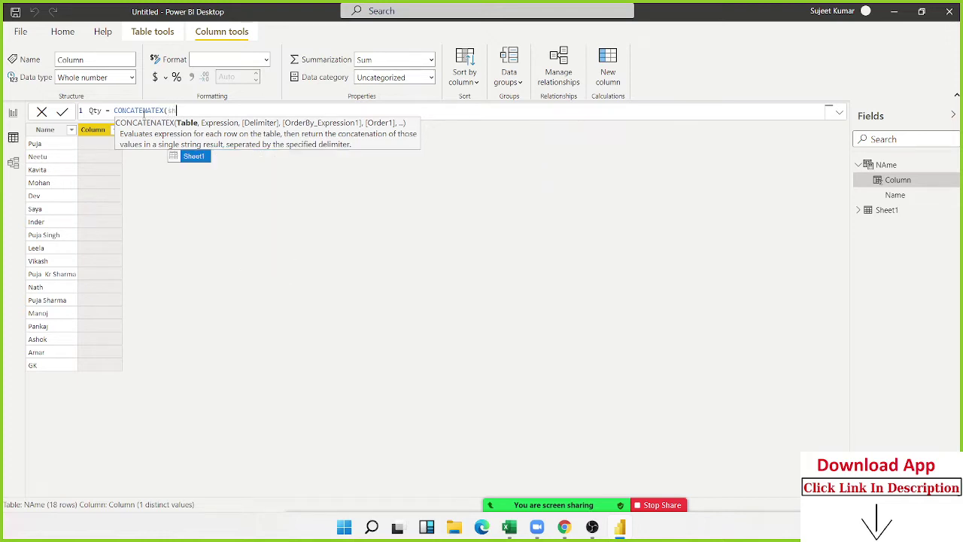
text(,)
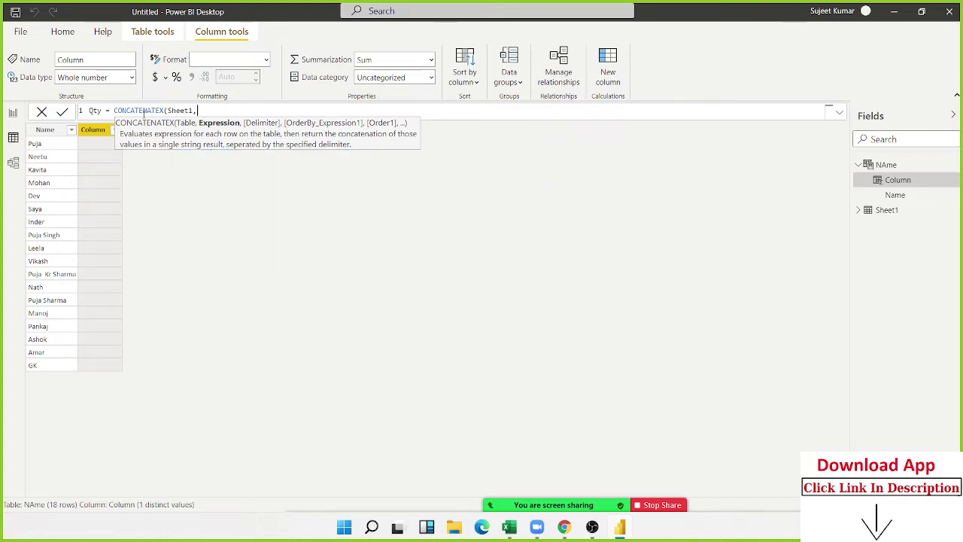
text(Sheet1[Q)
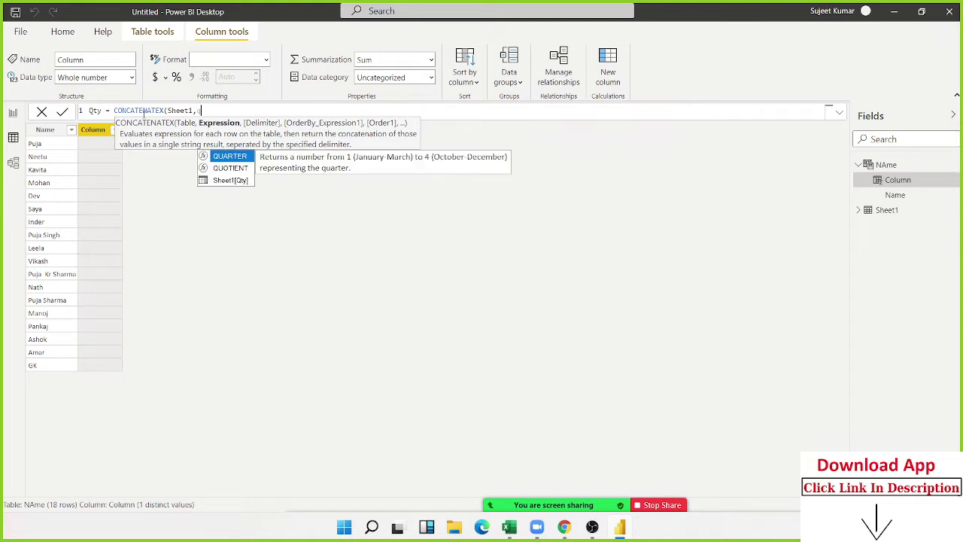
text(ty)
key(Tab)
text(,)
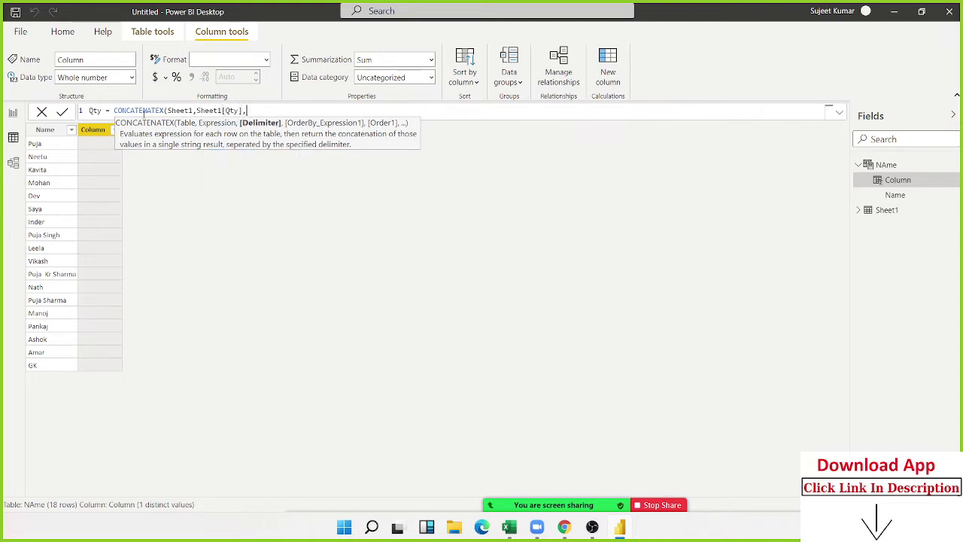
text(",")
text())
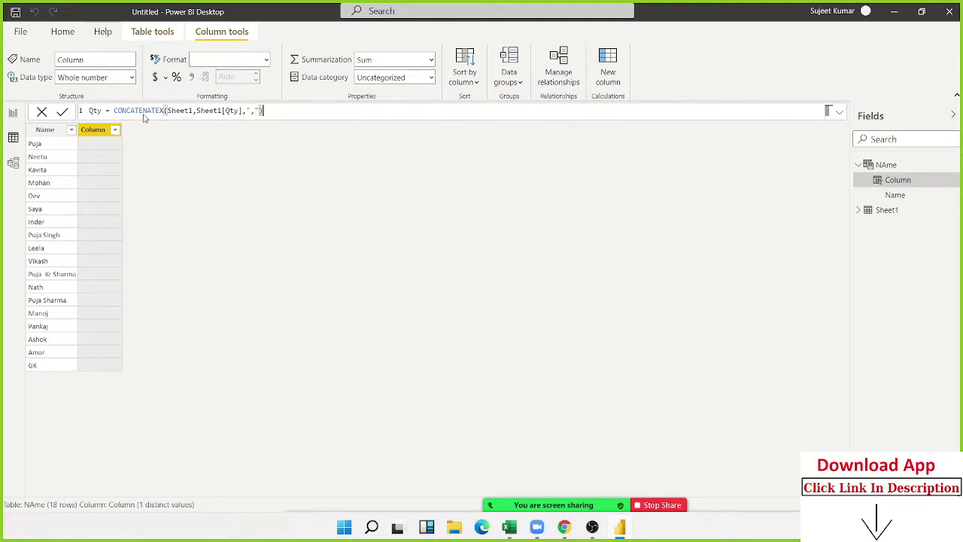
key(Return)
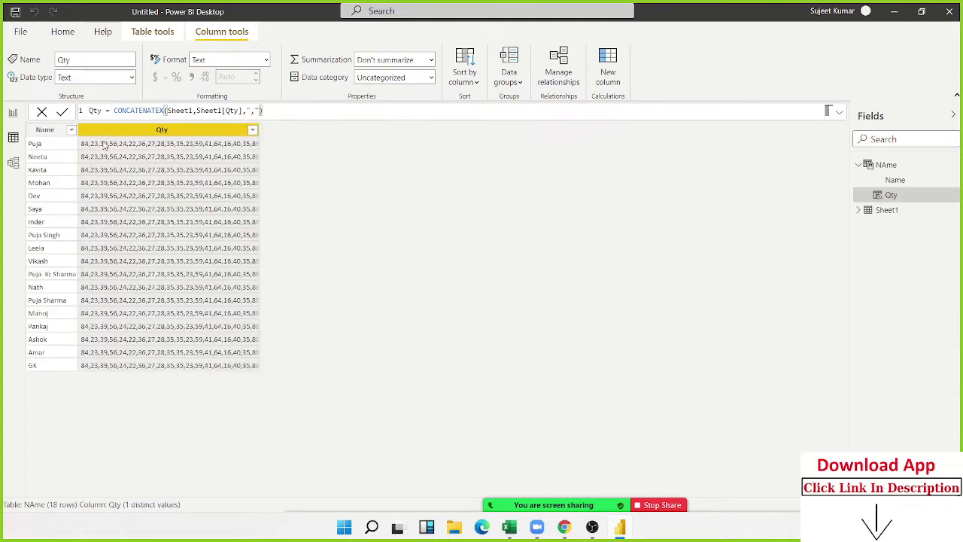
Reselect the Qty column and highlight Sheet1 in its formula for replacement.
click(58, 147)
click(126, 148)
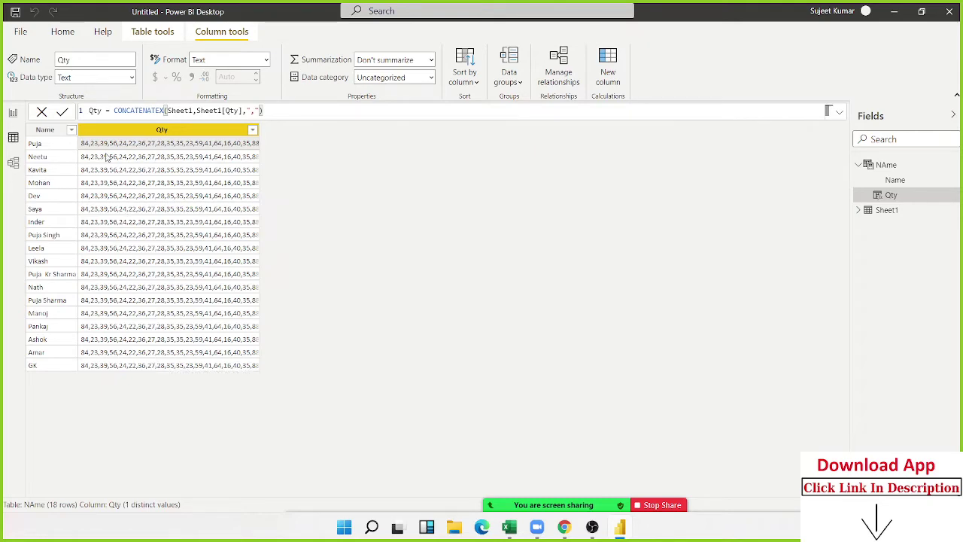
double_click(180, 110)
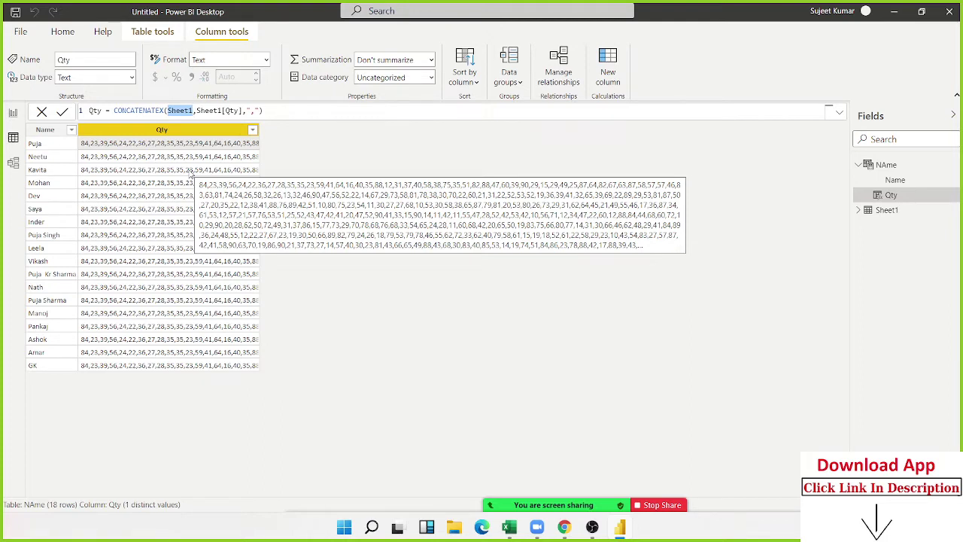
Start the Qty formula's FILTER on Sheet1 with 'NAme'[Name] as the condition's left side.
text(Fil)
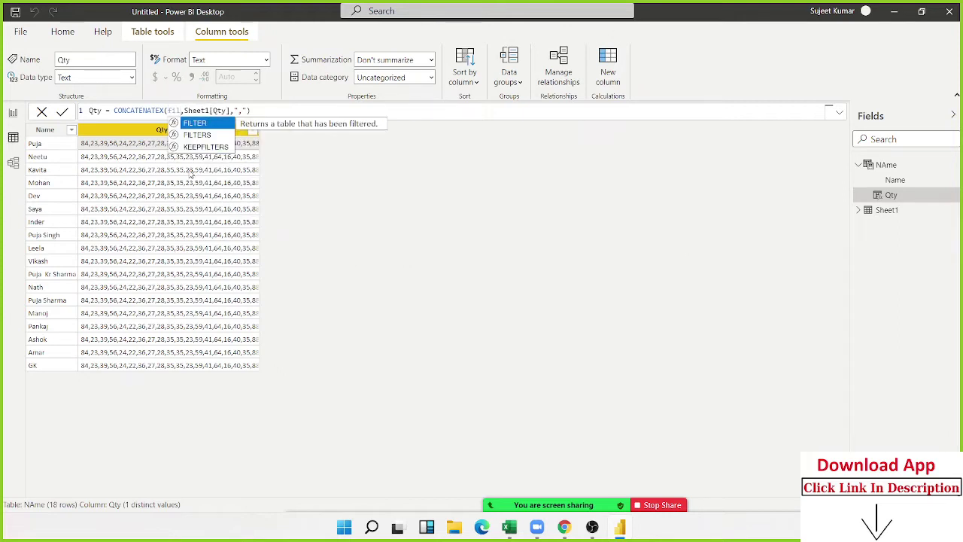
key(Tab)
text(sh)
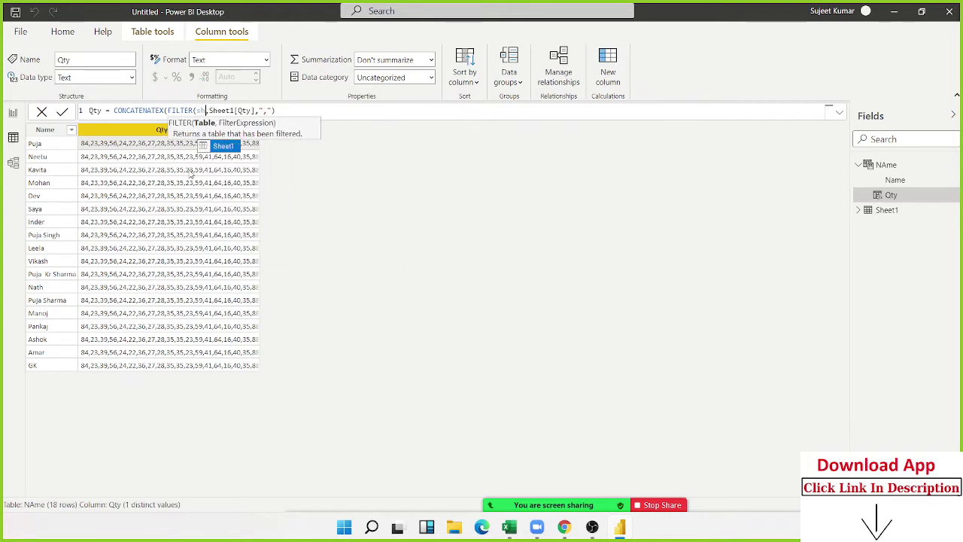
key(Tab)
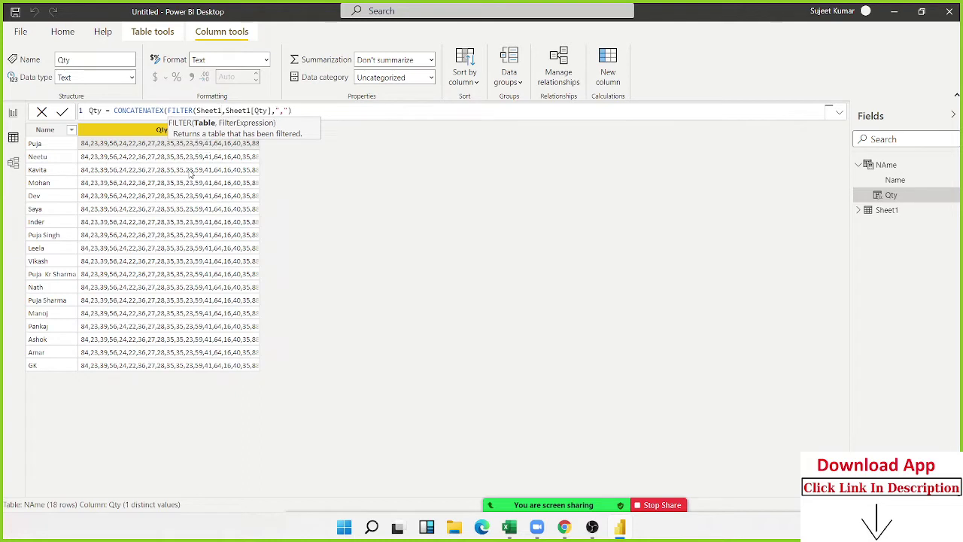
text(,)
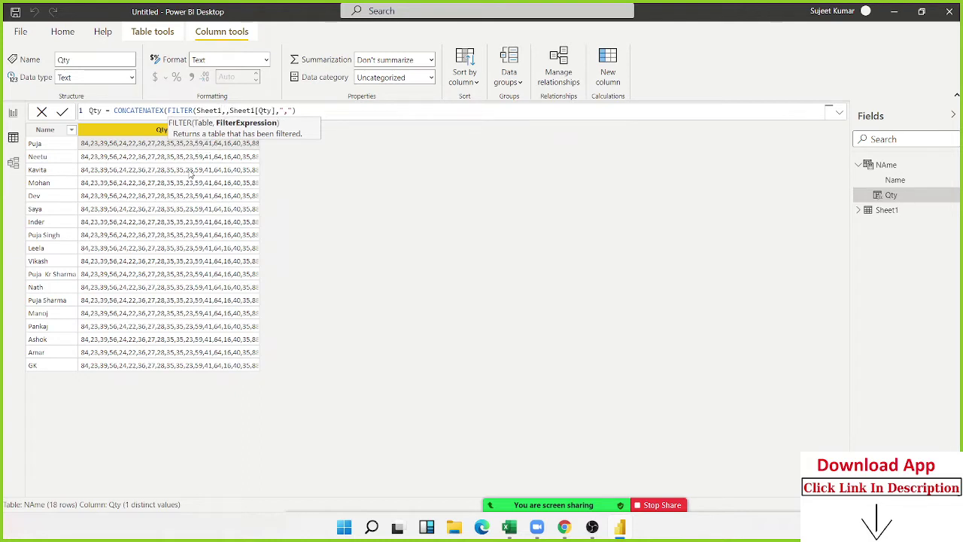
text(nam)
key(Down)
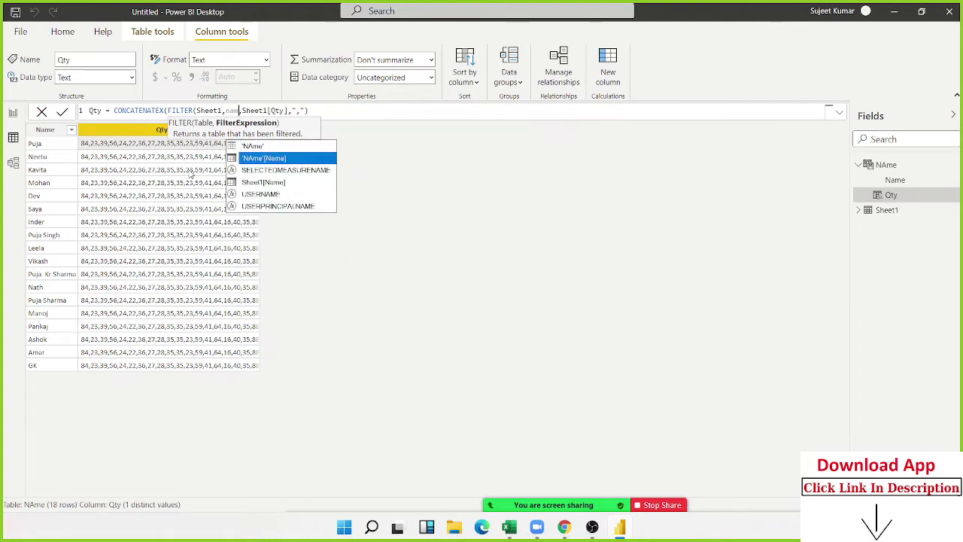
key(Up)
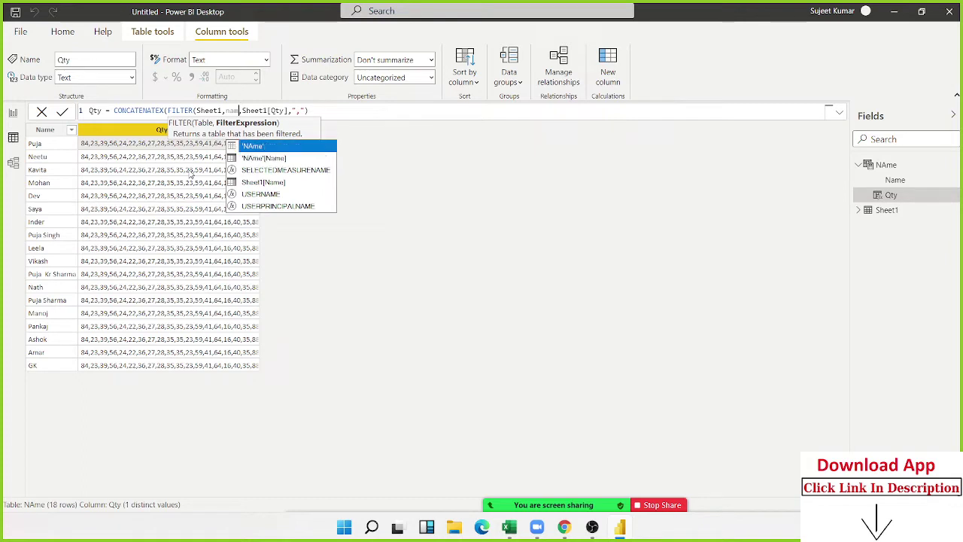
key(Down)
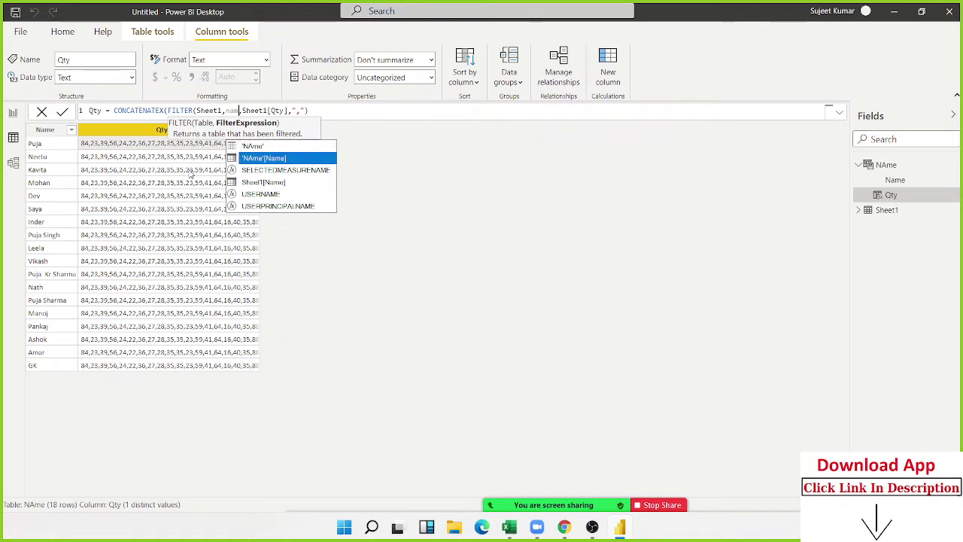
key(Tab)
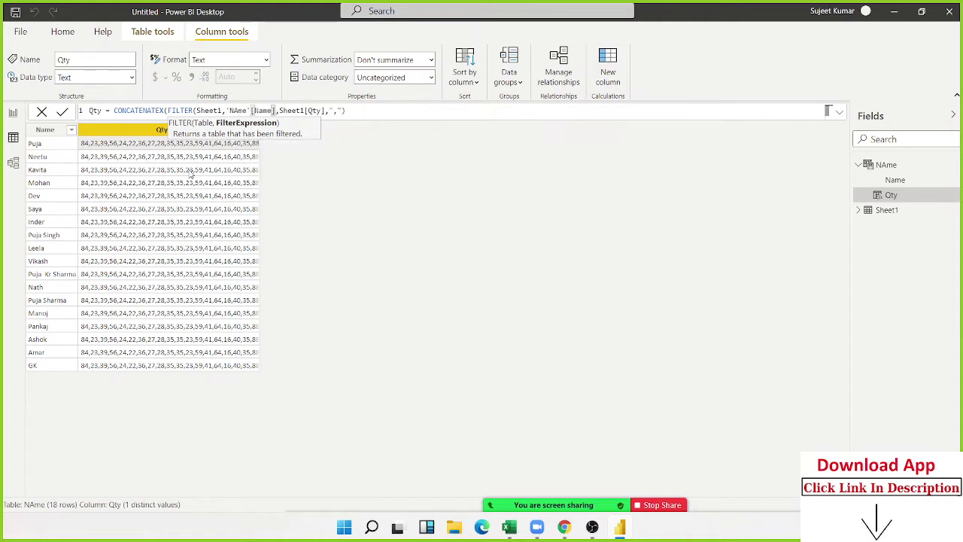
Match 'NAme'[Name] against Sheet1[Name], close FILTER and commit, then inspect the references.
text(=n)
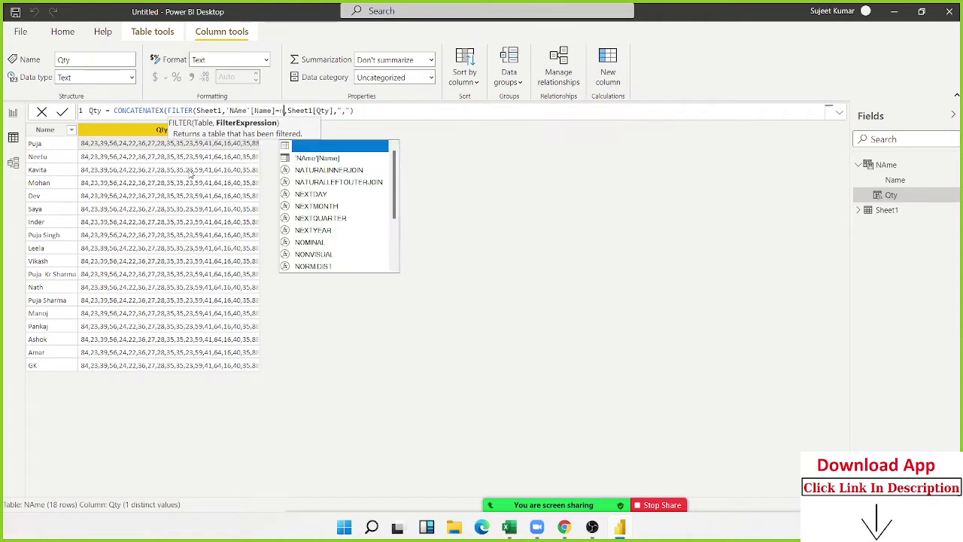
text(am)
key(Down)
key(Down)
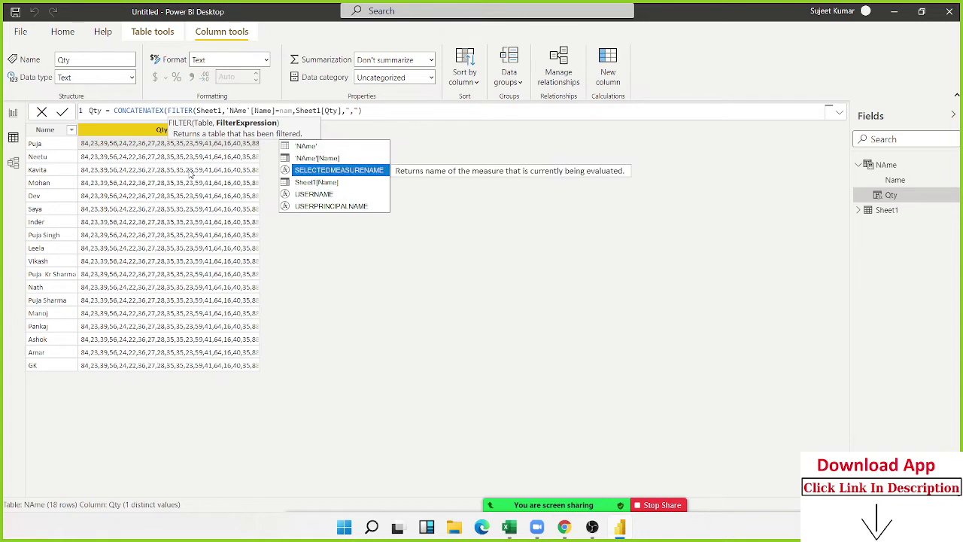
key(Down)
key(Tab)
text())
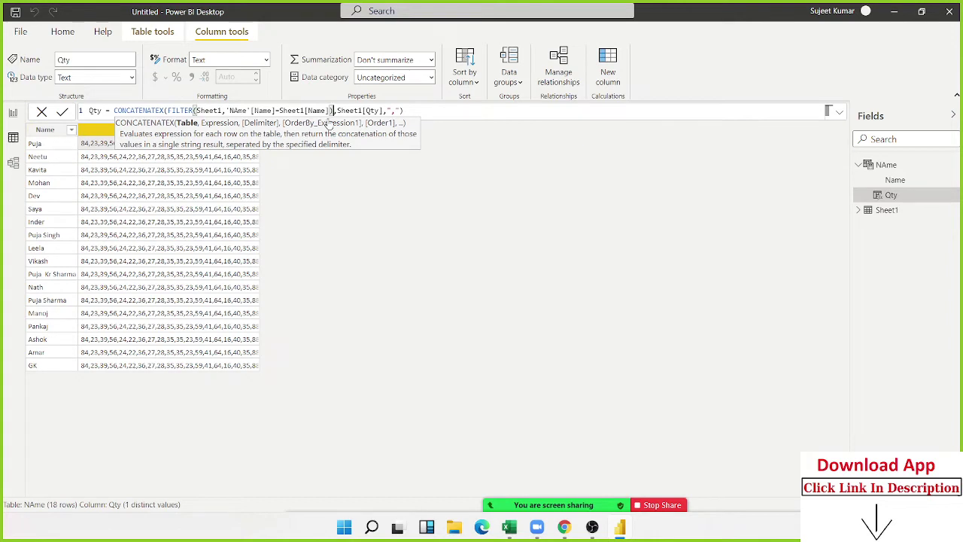
click(280, 175)
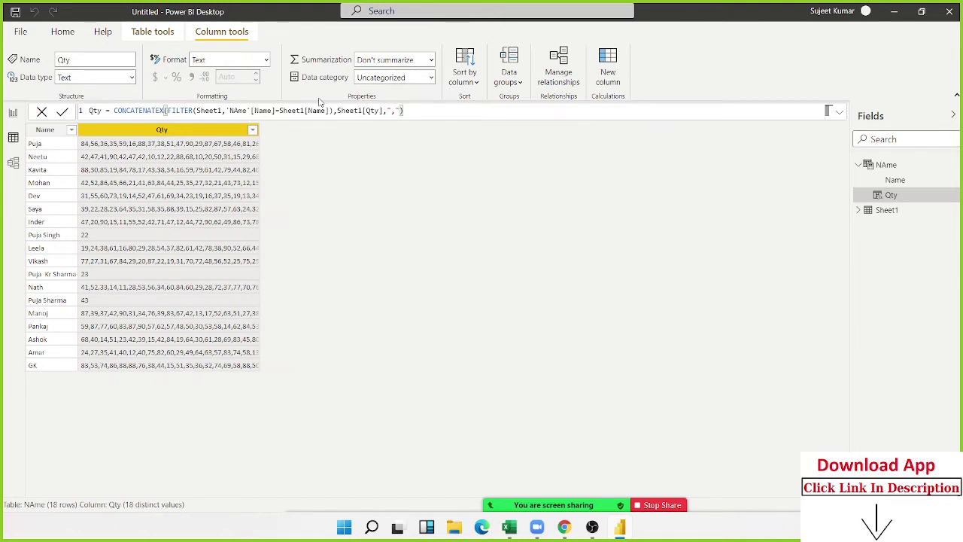
double_click(239, 111)
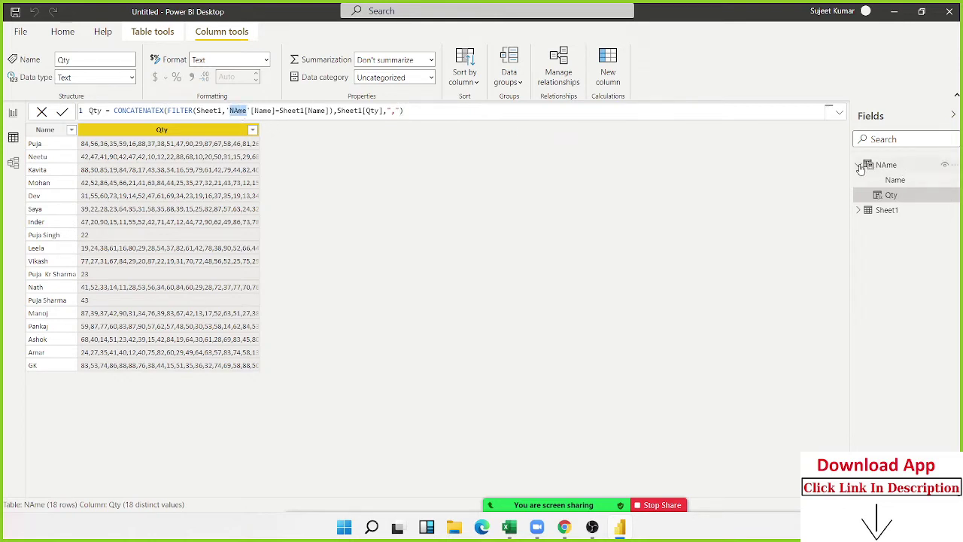
double_click(259, 111)
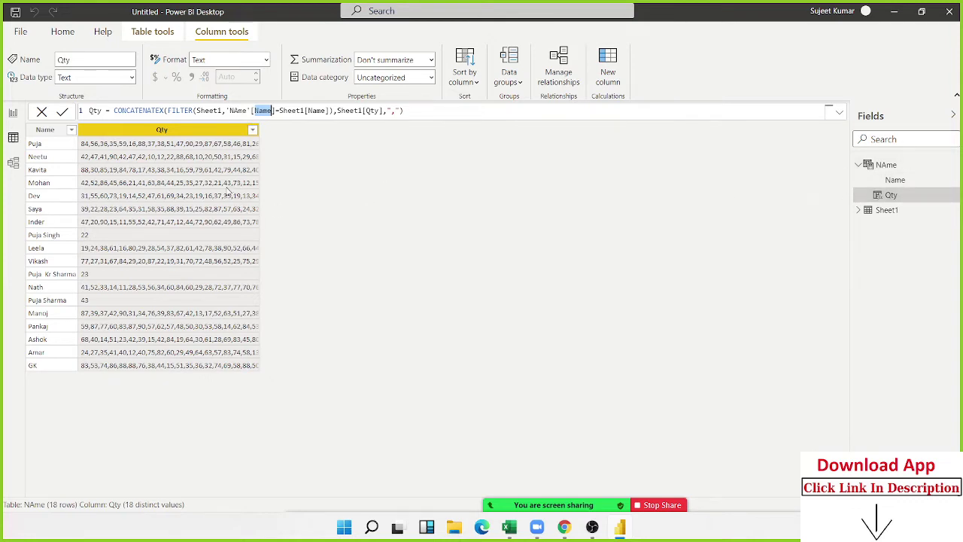
click(563, 527)
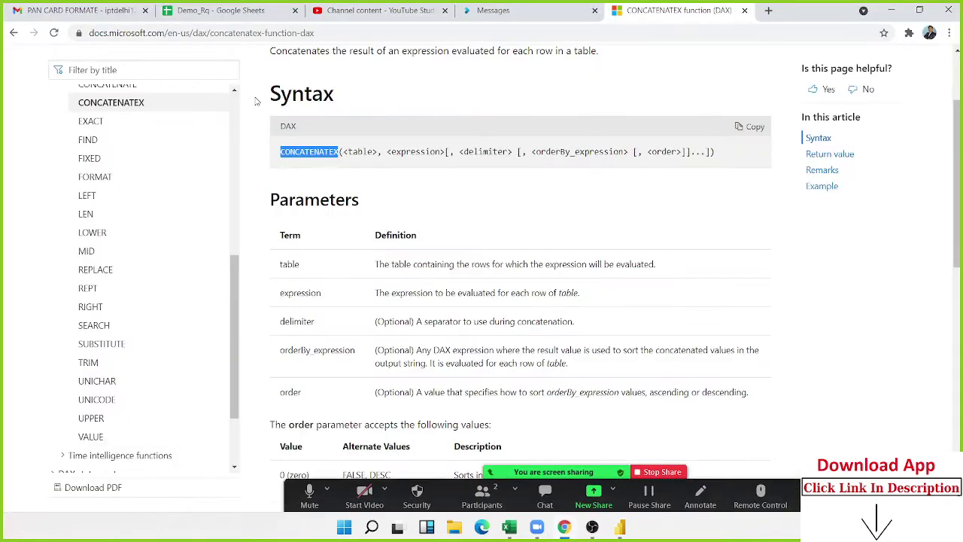
click(11, 33)
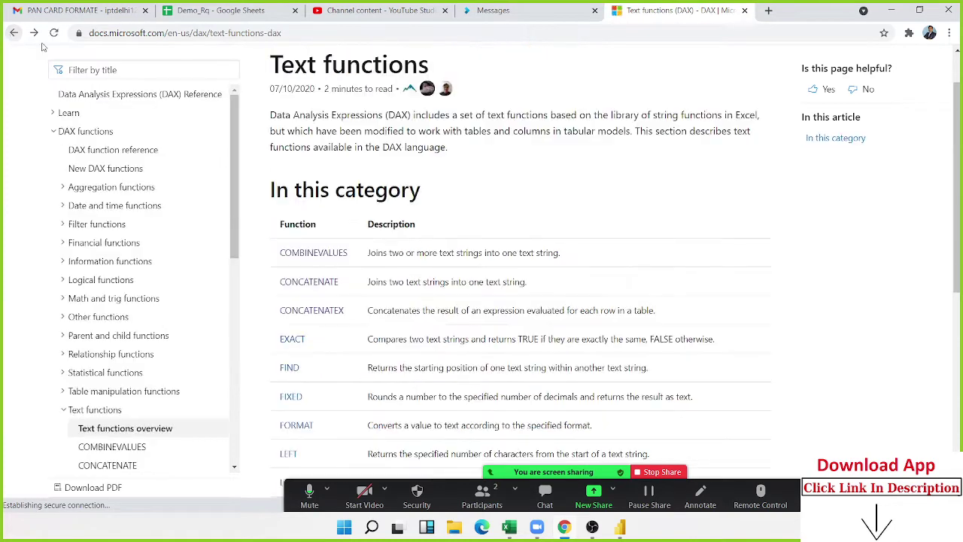
scroll(342, 305, down, 2)
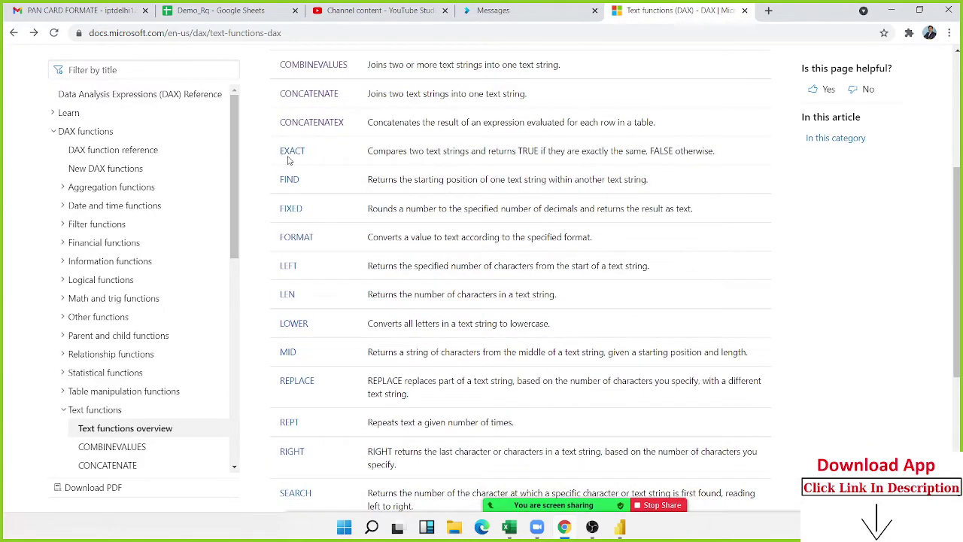
click(619, 532)
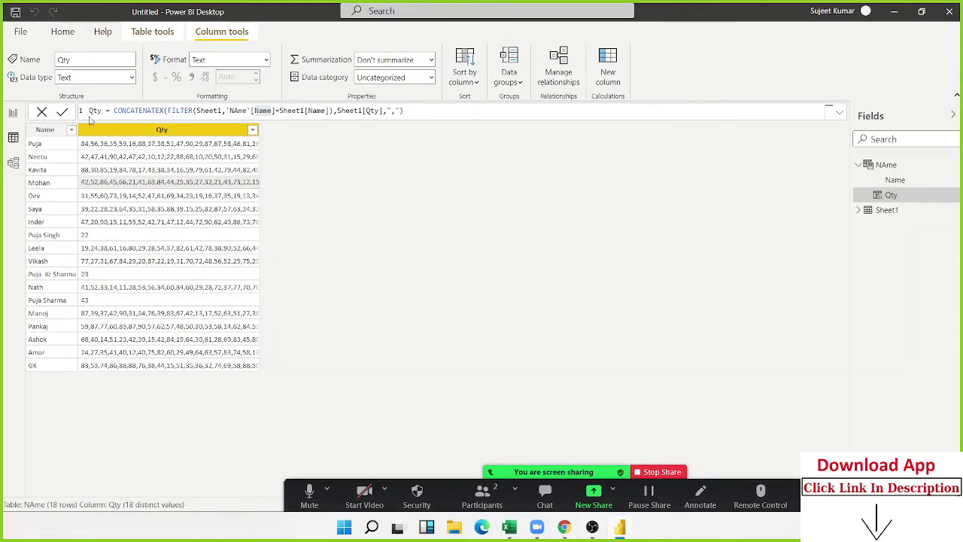
Add a new Sheet1 column named Puja- whose formula starts with Sheet1[Name].
click(888, 213)
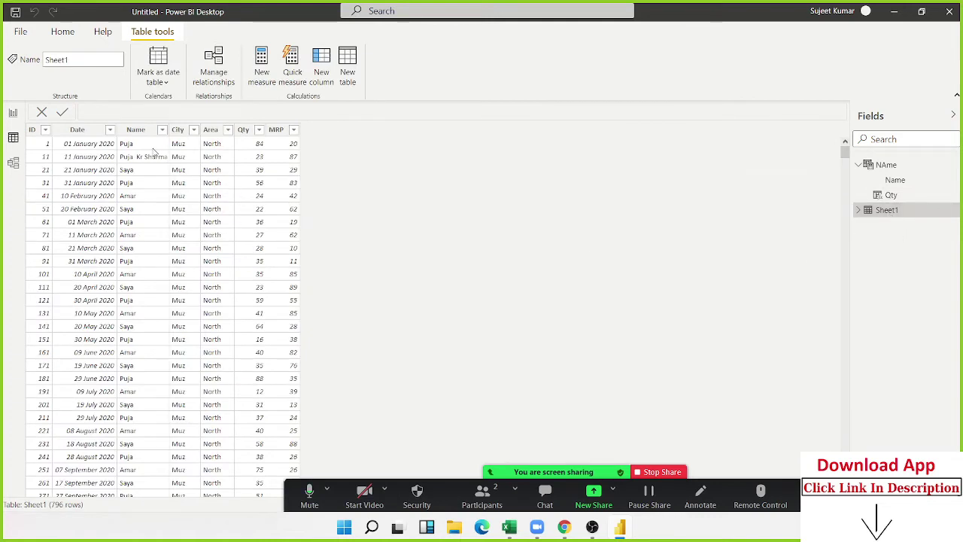
click(140, 130)
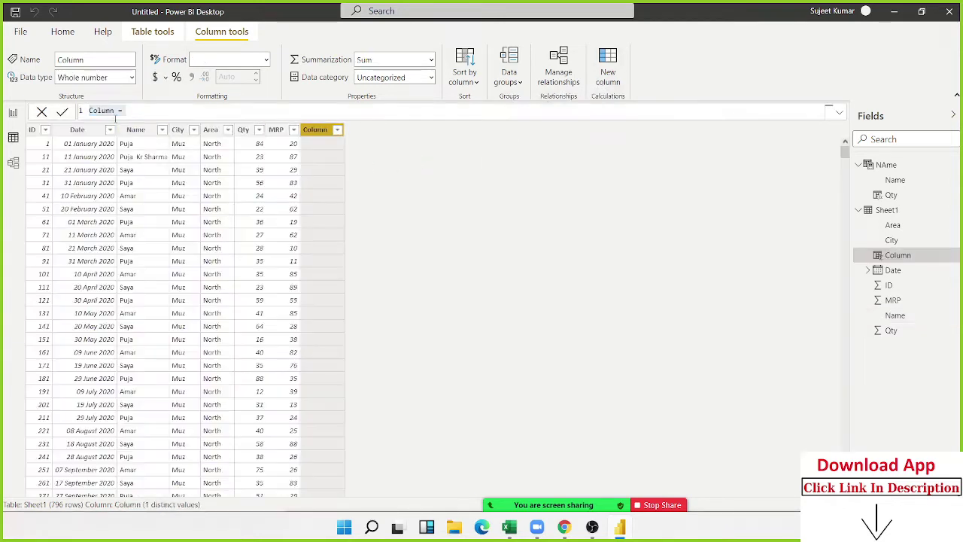
click(112, 110)
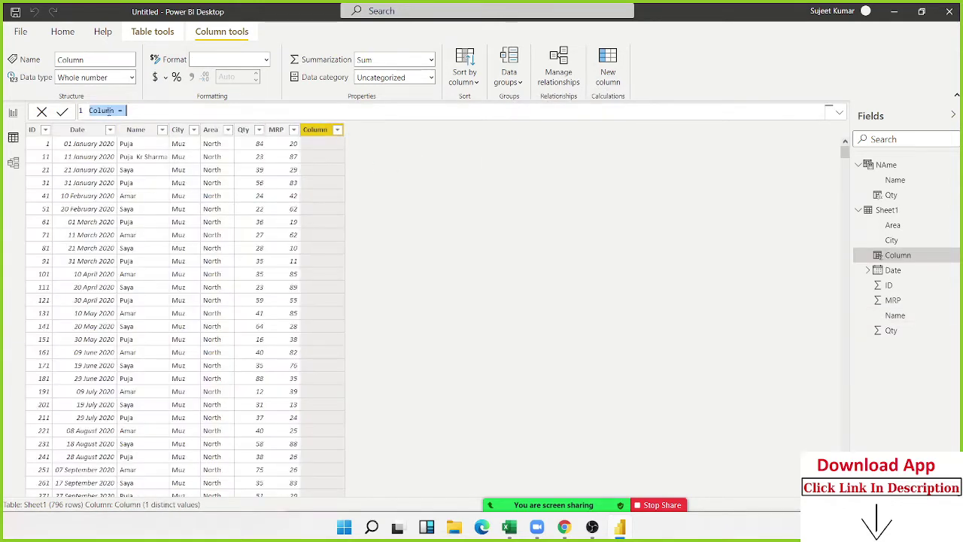
double_click(105, 111)
key(BackSpace)
text(Puja)
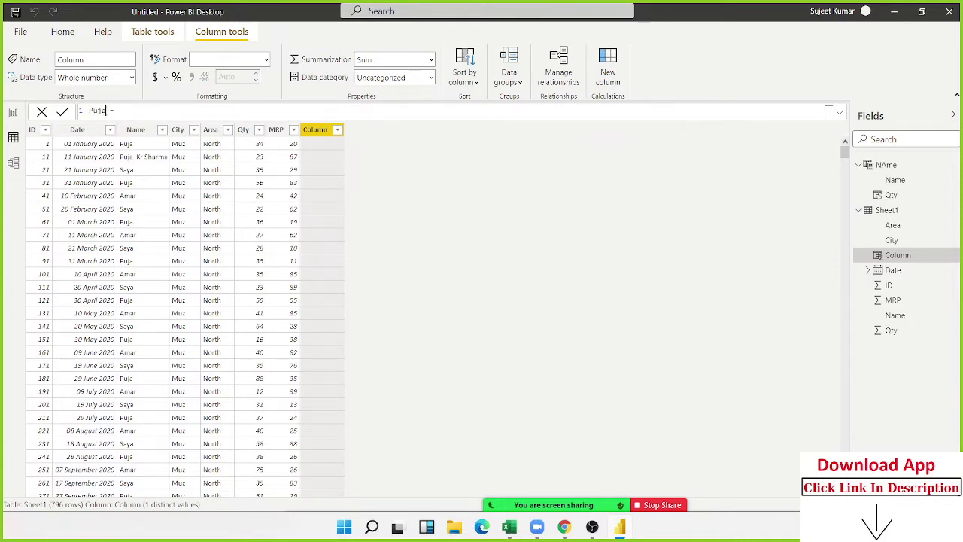
text(- = )
text(nam)
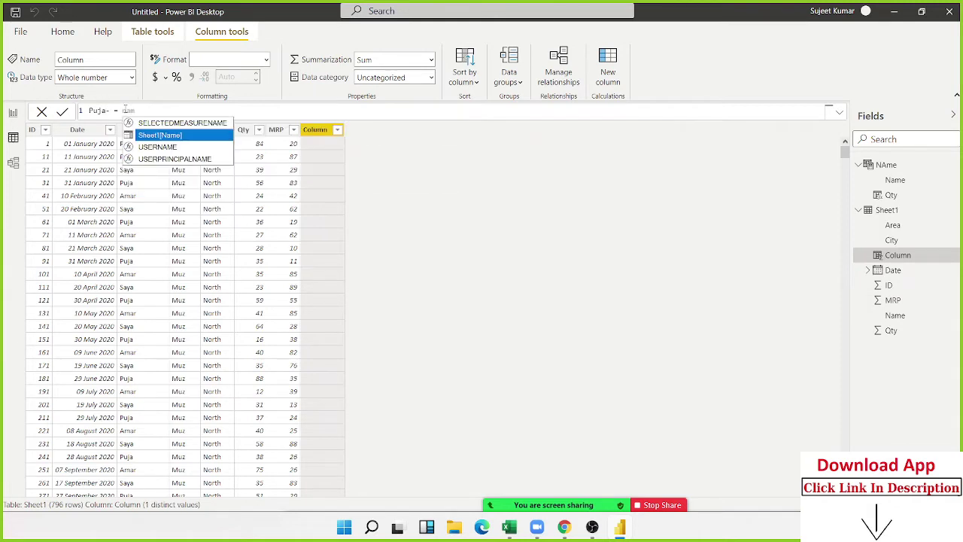
key(Tab)
Compare Sheet1[Name] to "puja", correcting it to lowercase, and commit.
text(=)
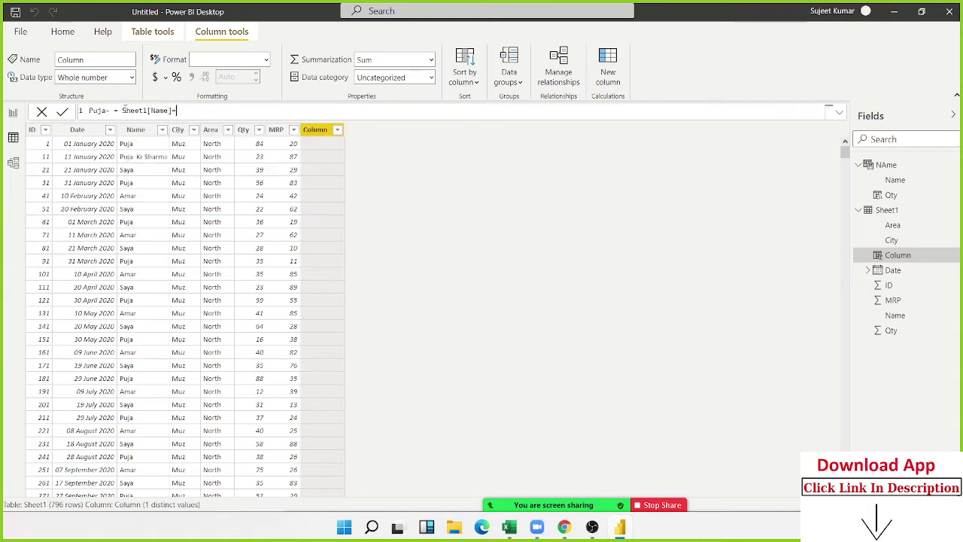
text("puja)
key(BackSpace)
key(BackSpace)
key(BackSpace)
key(BackSpace)
text(P)
text(uja)
text(:)
text(")
key(Return)
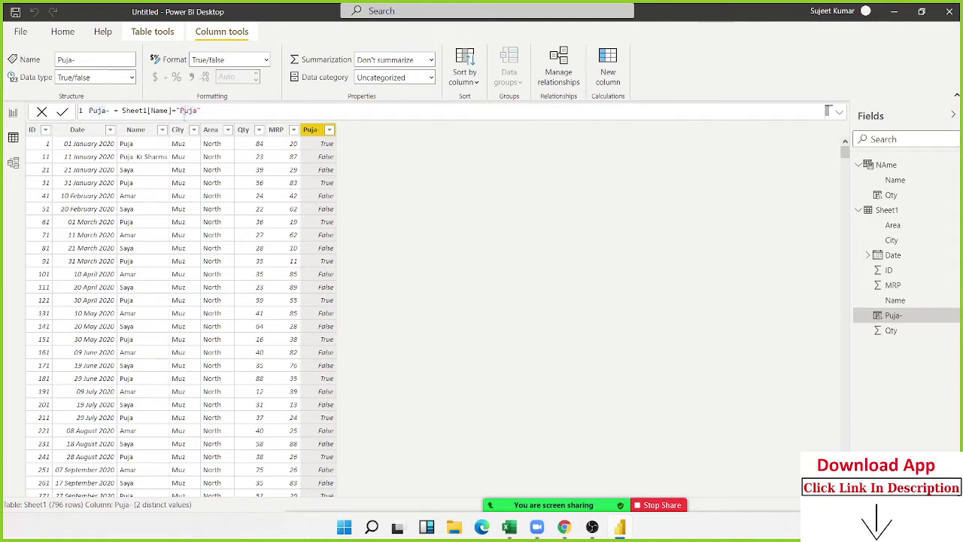
key(BackSpace)
text(p)
key(Return)
Wrap the Puja- formula in EXACT(Sheet1[Name],"puja") instead of the equals comparison.
click(123, 110)
text(ex)
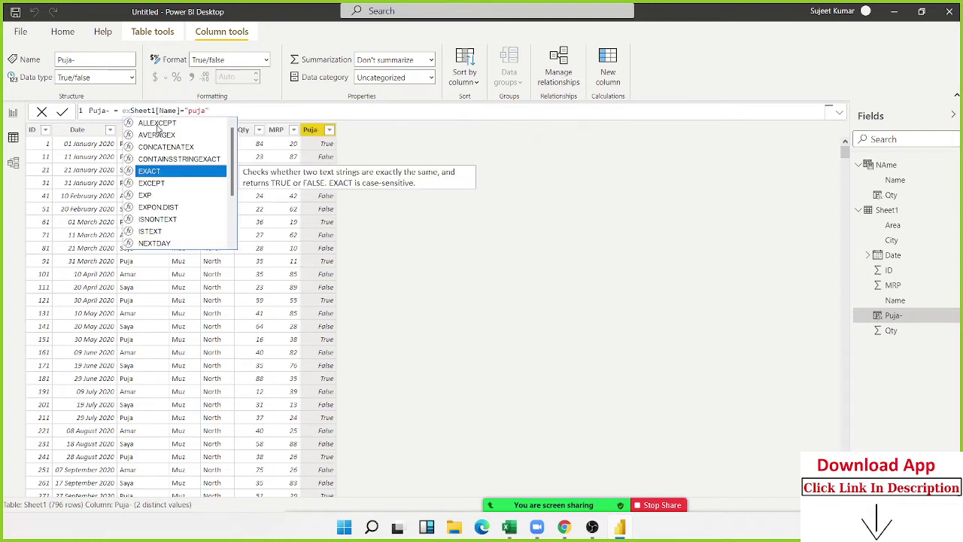
key(Tab)
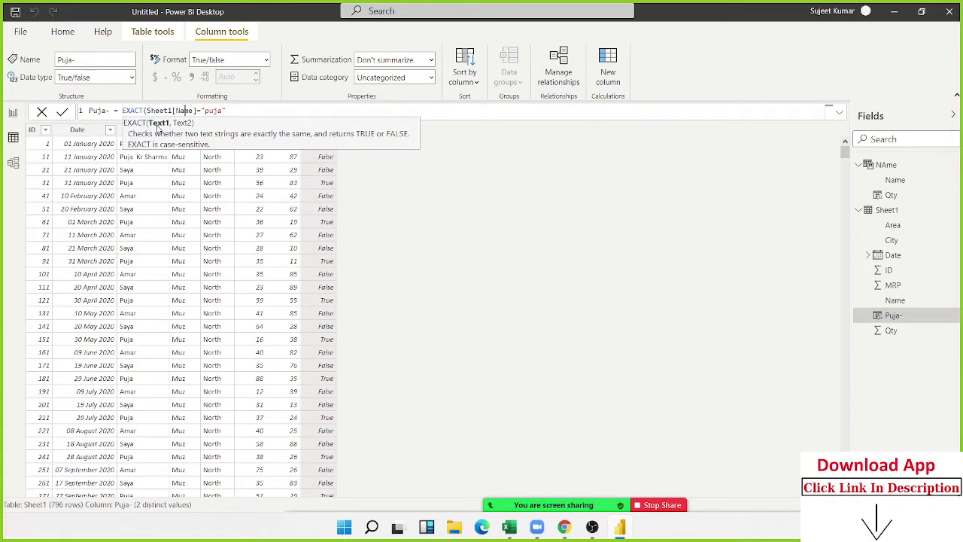
key(Right)
key(Right)
key(Right)
key(Delete)
text(,)
text())
key(Return)
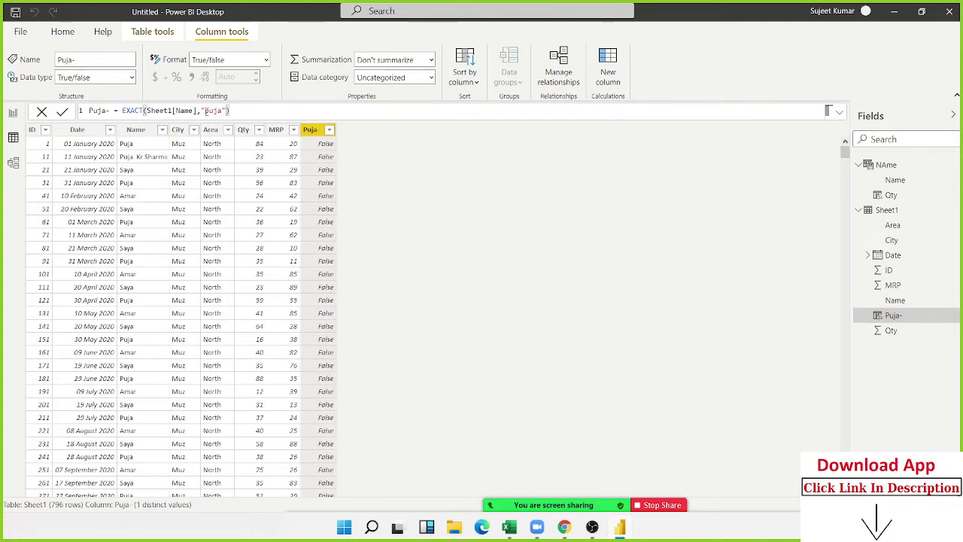
Change the EXACT comparison text to capitalized "Puja", then return to the DAX Text functions page.
click(207, 110)
key(Delete)
key(Return)
click(206, 110)
text(P)
key(Return)
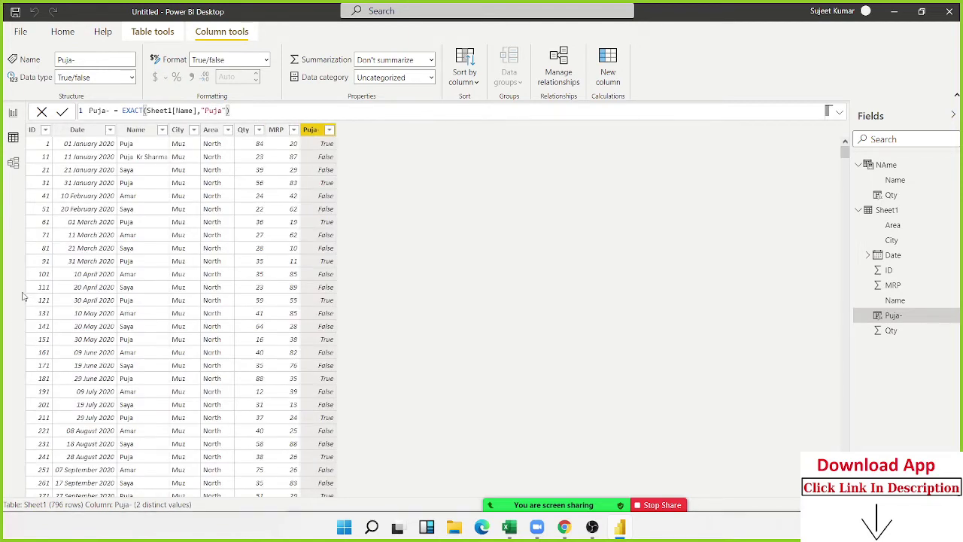
key(alt+Tab)
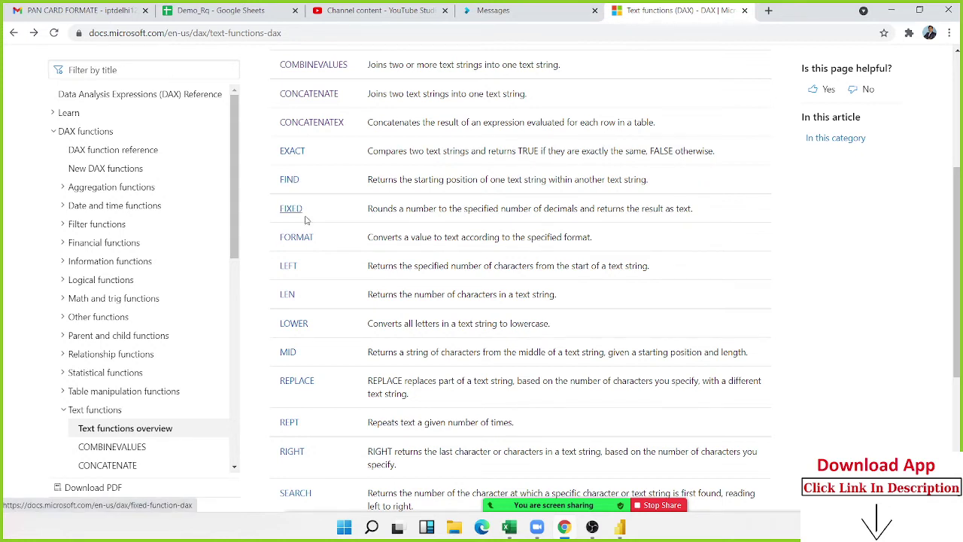
click(619, 527)
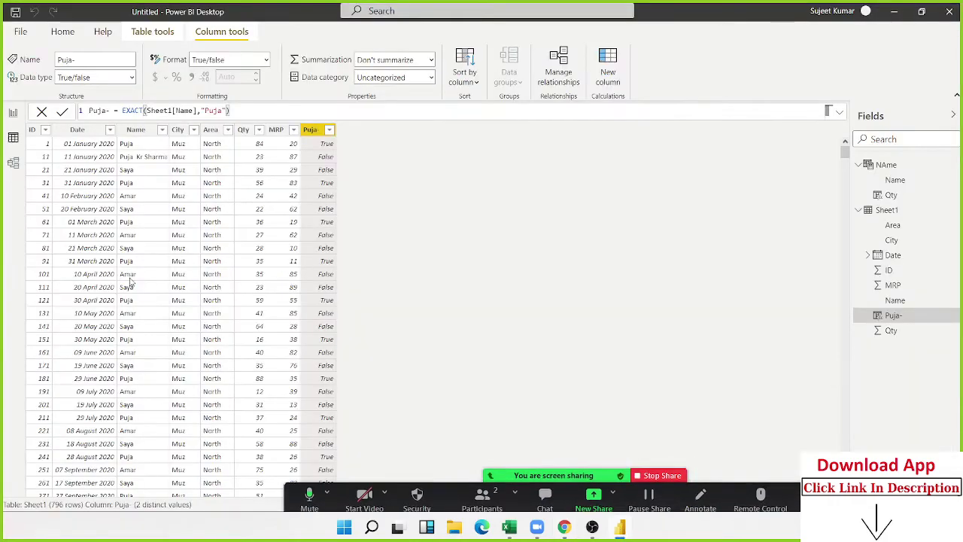
click(145, 248)
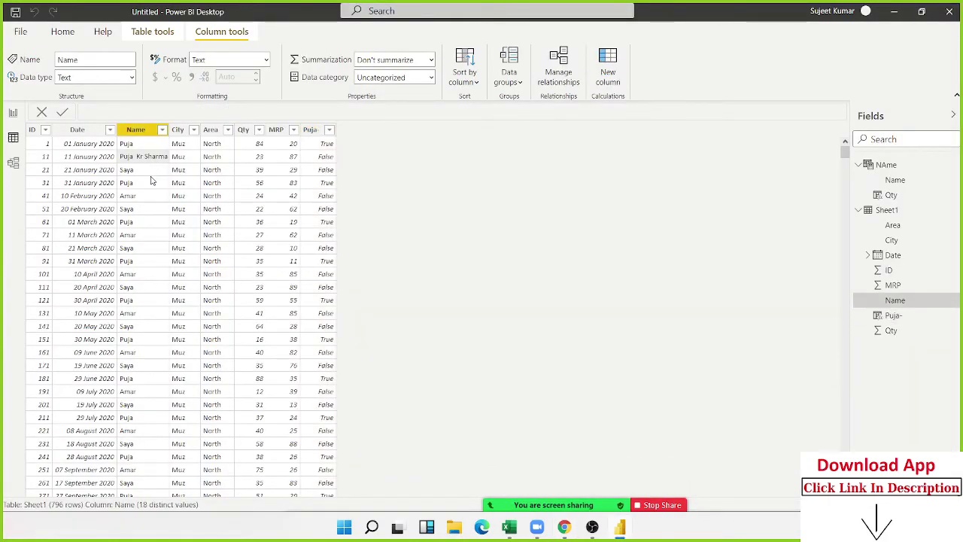
scroll(152, 169, down, 7)
scroll(151, 174, down, 8)
scroll(150, 181, down, 9)
scroll(151, 180, down, 8)
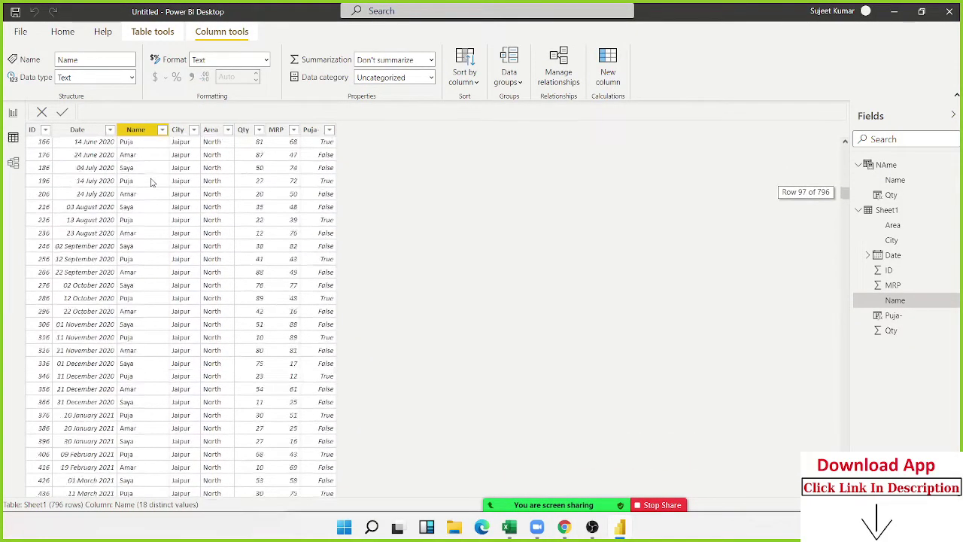
scroll(151, 181, down, 11)
scroll(151, 180, down, 9)
scroll(151, 179, down, 9)
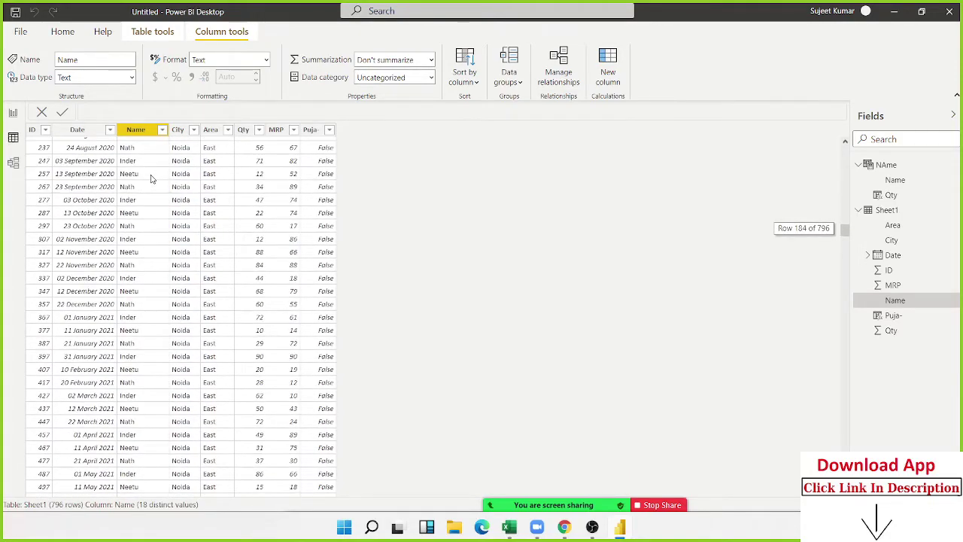
scroll(151, 179, down, 9)
scroll(151, 178, down, 9)
scroll(150, 178, down, 9)
scroll(151, 178, down, 10)
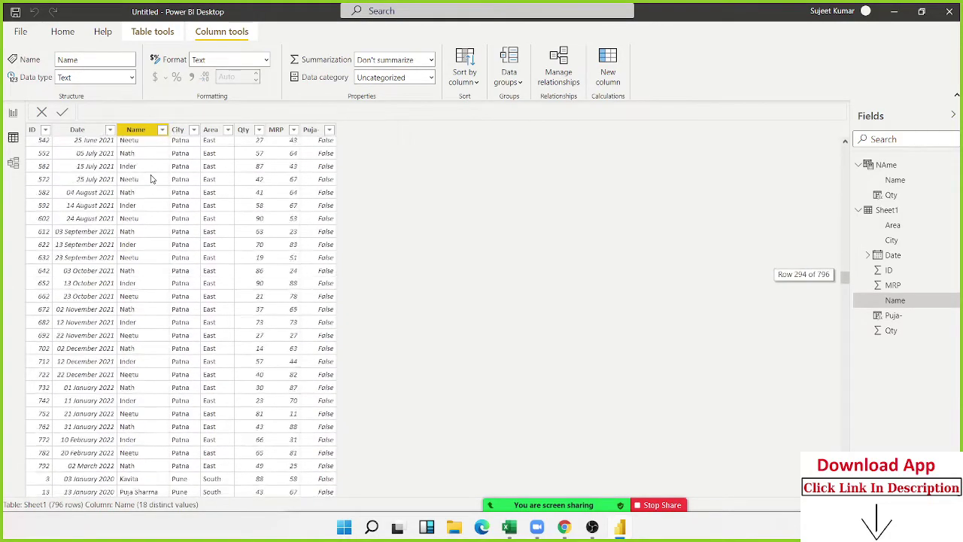
scroll(150, 178, down, 9)
scroll(153, 264, up, 2)
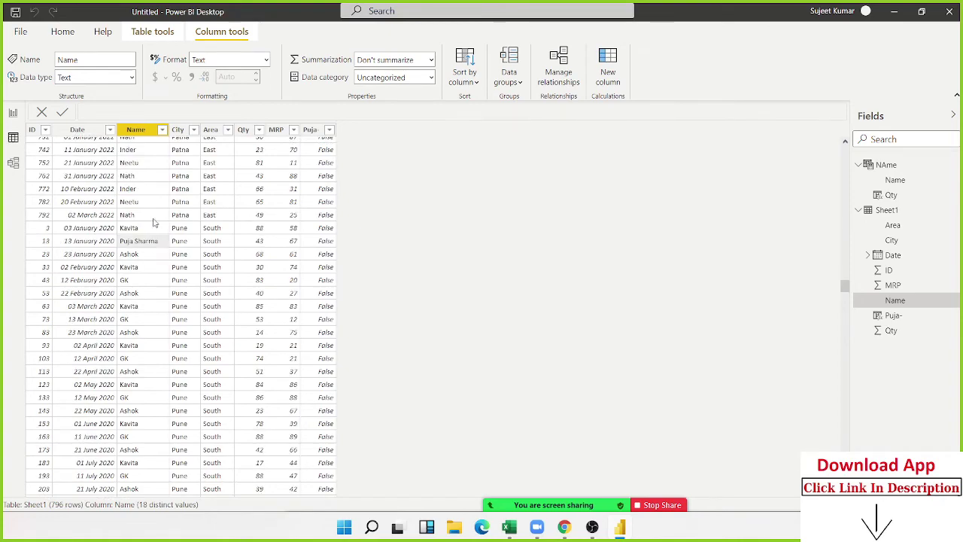
scroll(153, 222, up, 10)
scroll(120, 249, up, 9)
scroll(98, 271, up, 4)
scroll(89, 279, up, 7)
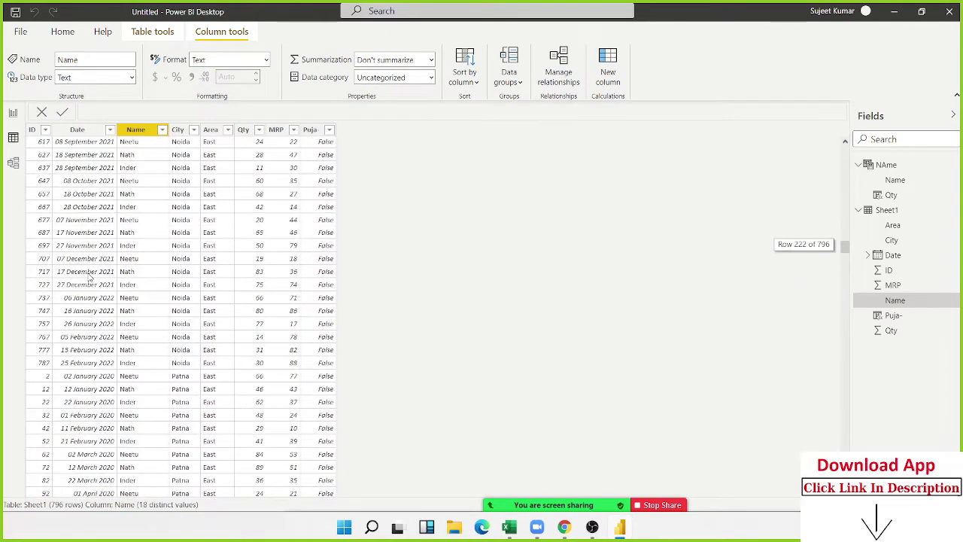
scroll(90, 275, up, 18)
scroll(94, 267, up, 10)
scroll(98, 260, up, 10)
scroll(103, 254, up, 11)
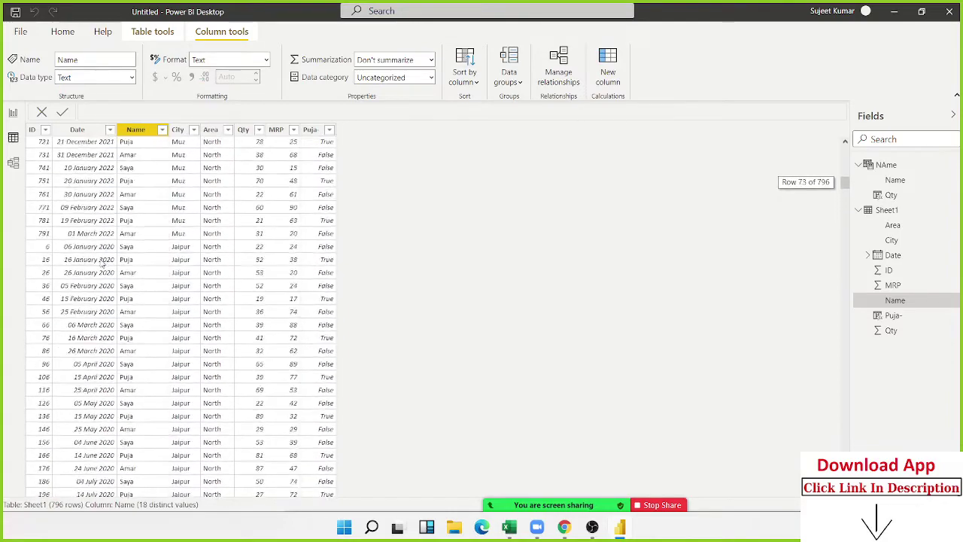
scroll(102, 259, up, 17)
scroll(102, 260, up, 7)
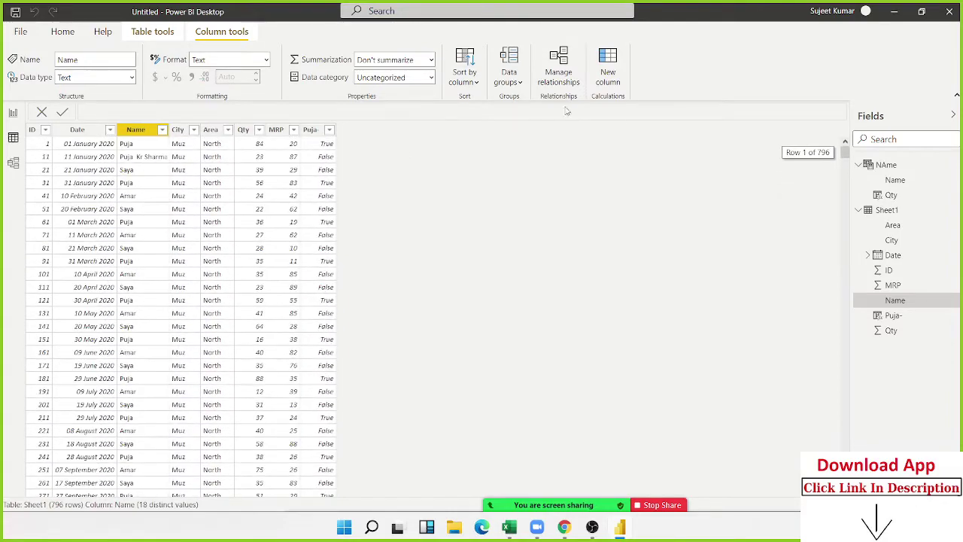
Add a Sheet1 column LName = RIGHT(Sheet1[Name],LEN(Sheet1[Name])-FIND(" ",Sheet1[Name],1)).
click(606, 78)
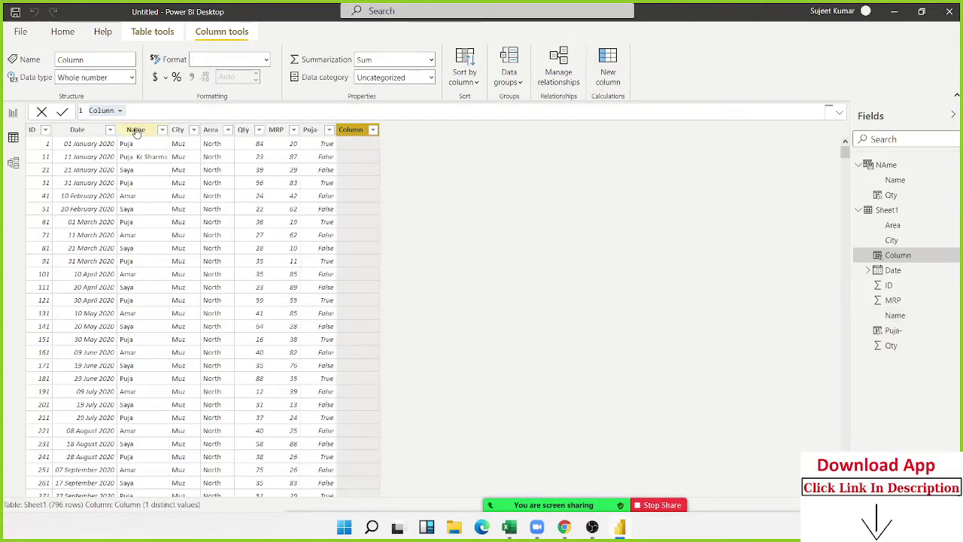
double_click(113, 110)
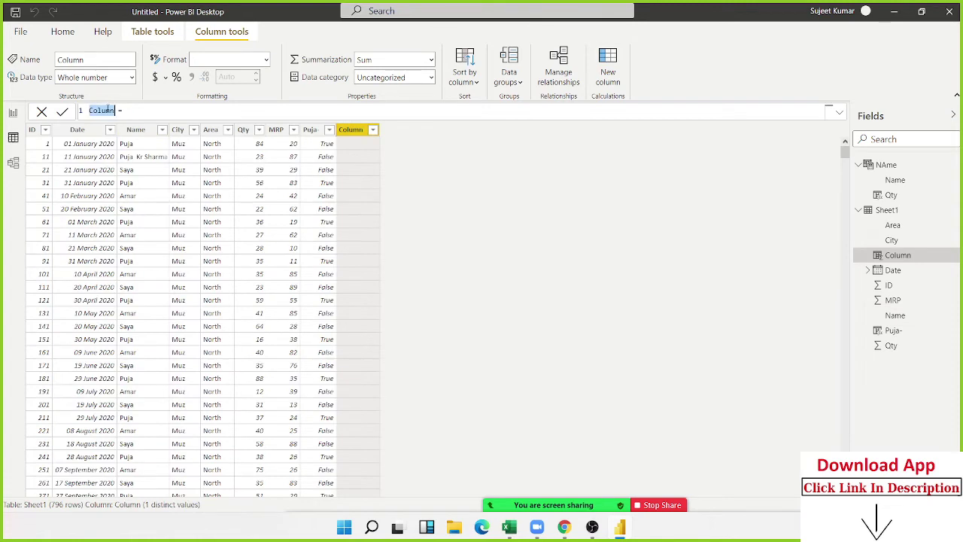
text(L)
text(N)
text(ame = )
text(R)
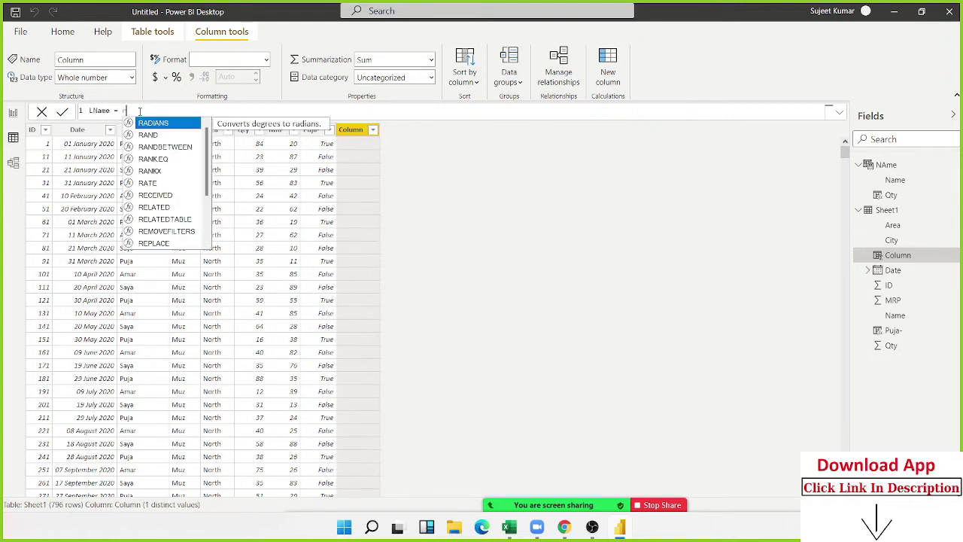
text(IGHT()
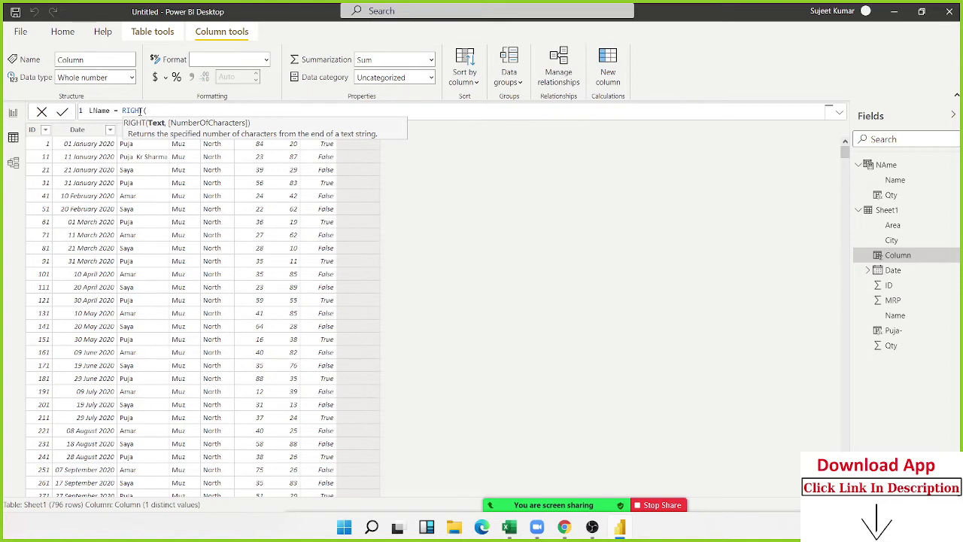
text(n)
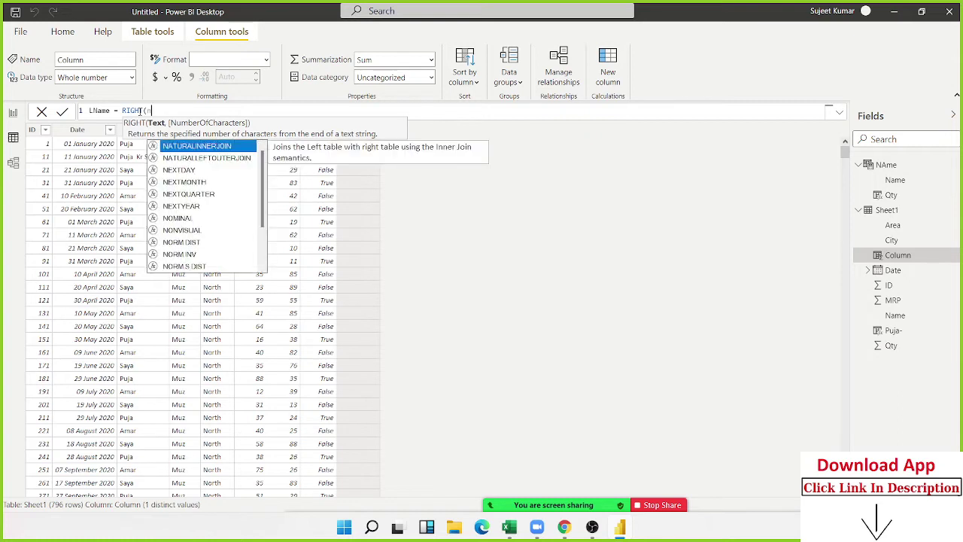
text(am)
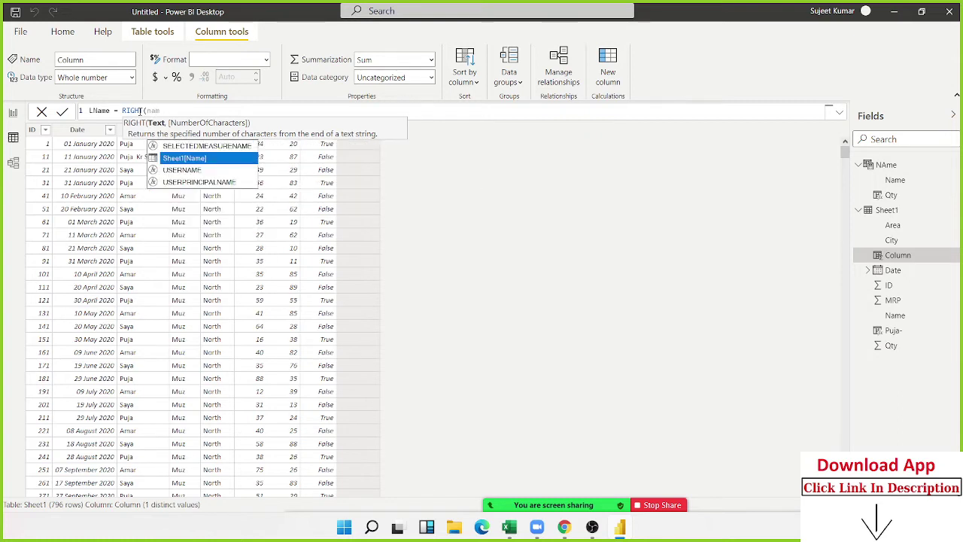
key(Tab)
text(,)
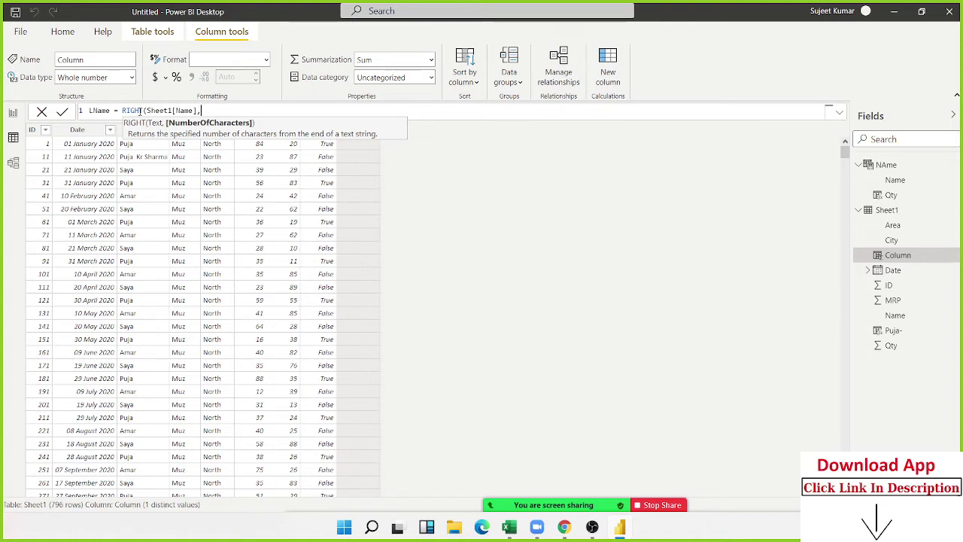
text(le)
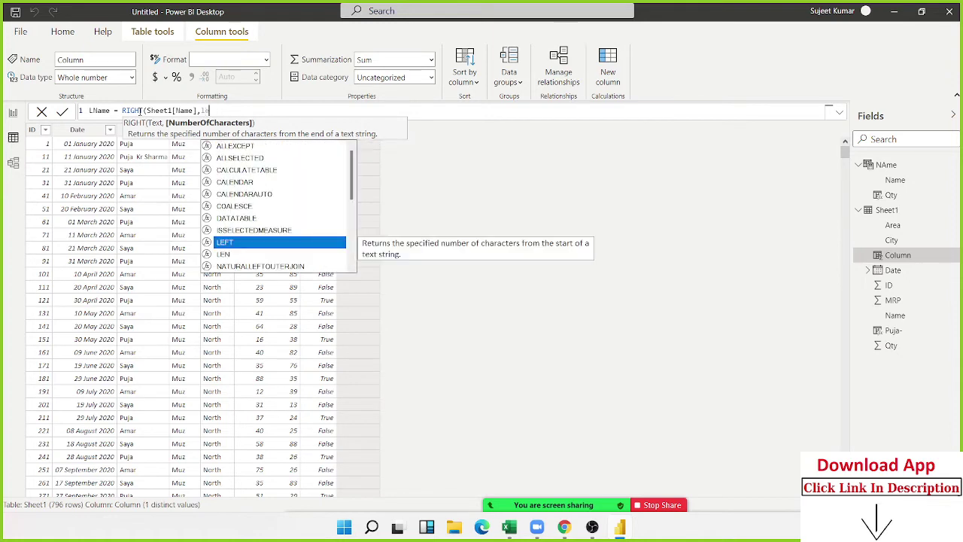
text(n)
key(Tab)
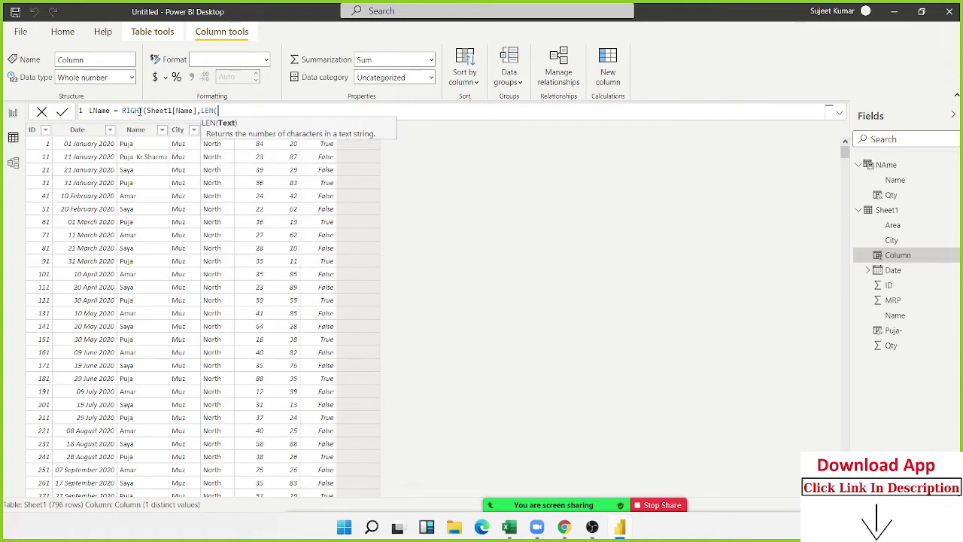
text(she)
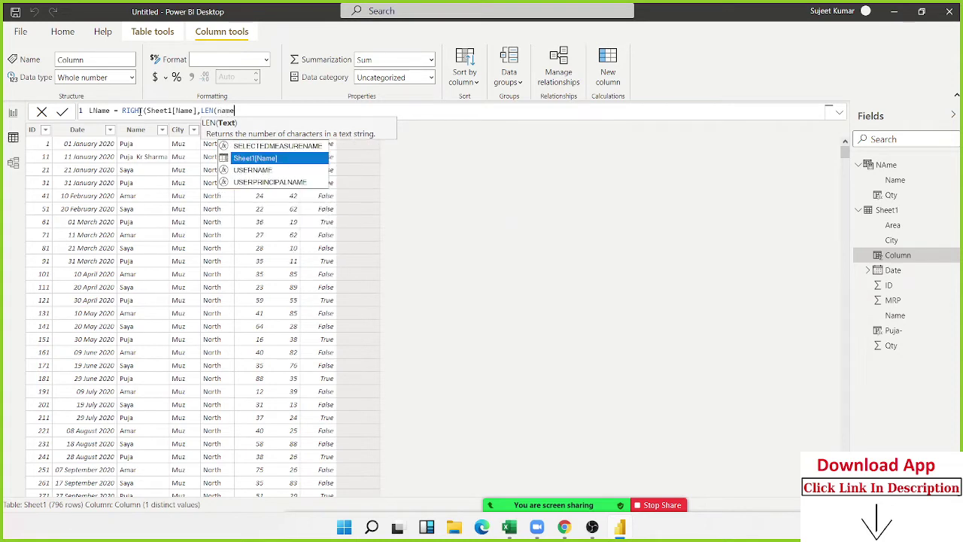
key(Tab)
text())
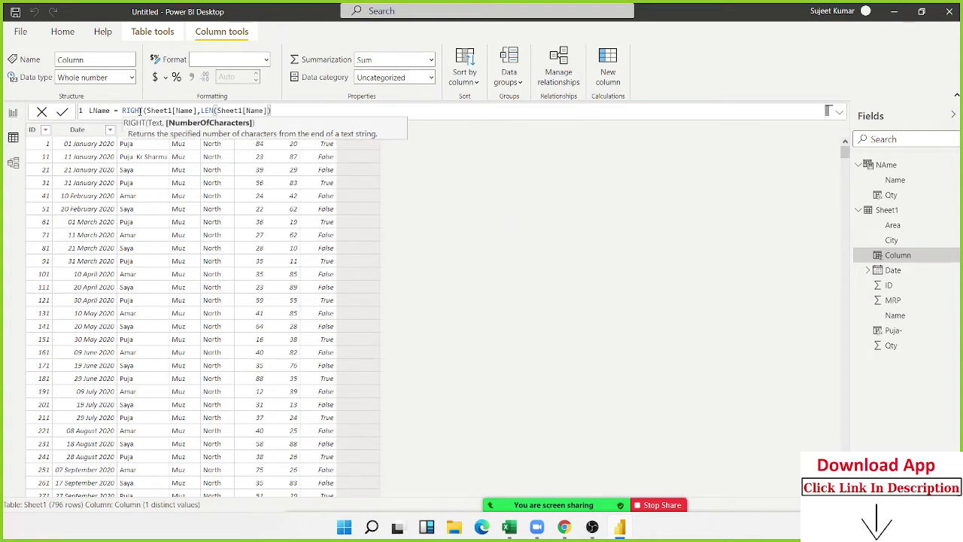
text(-FIND)
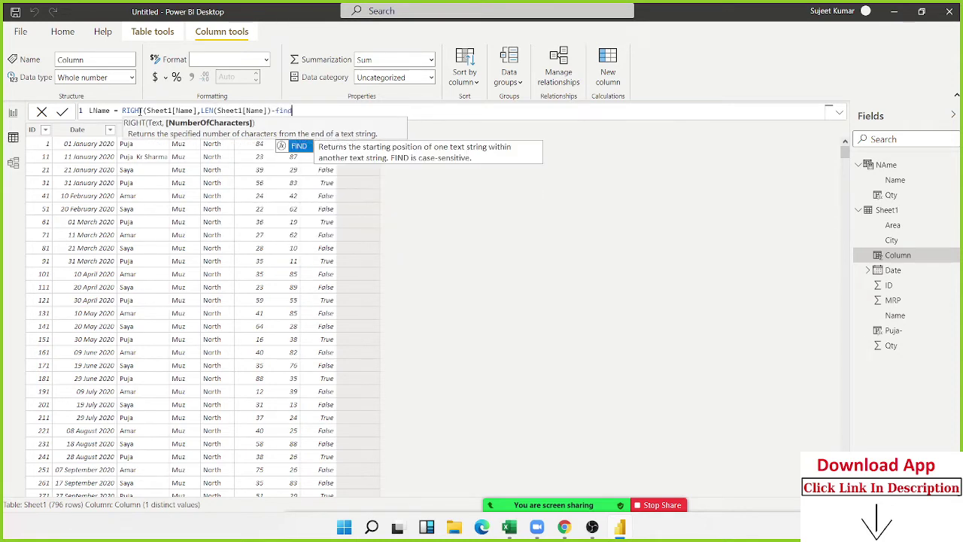
text((")
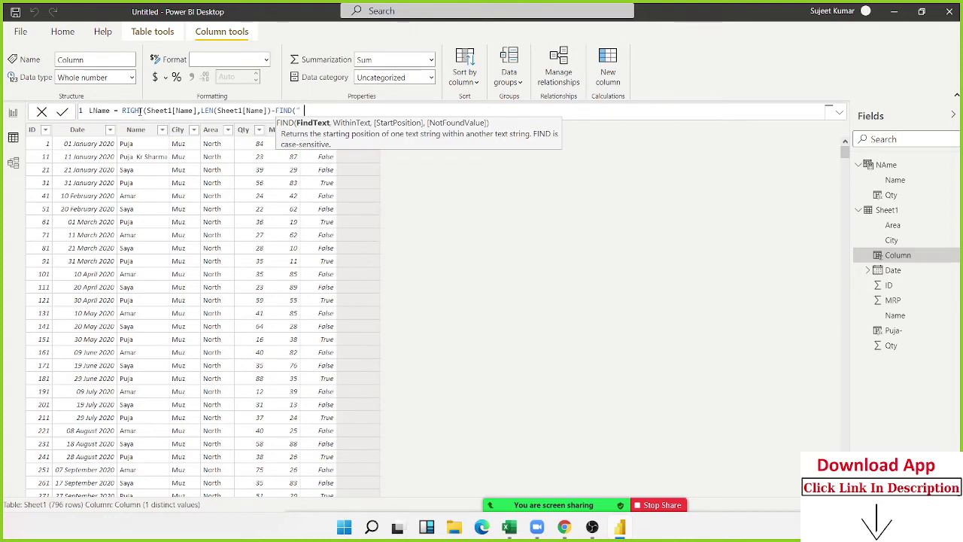
text( ",)
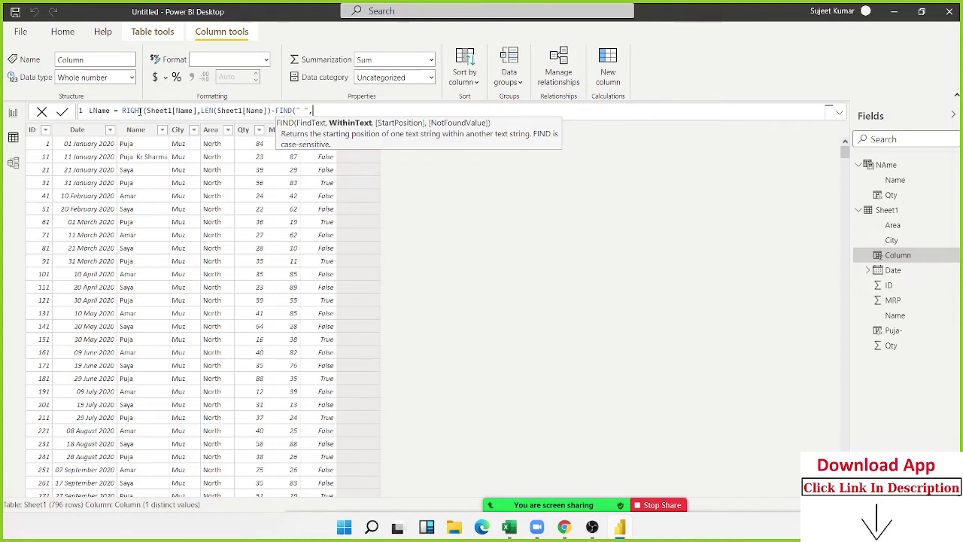
text(Sheet1[Name],)
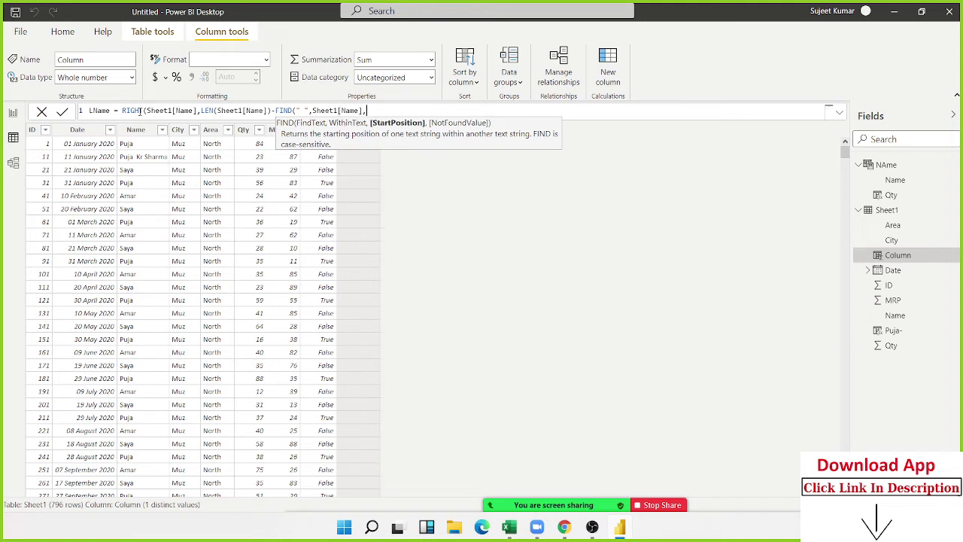
text(1))
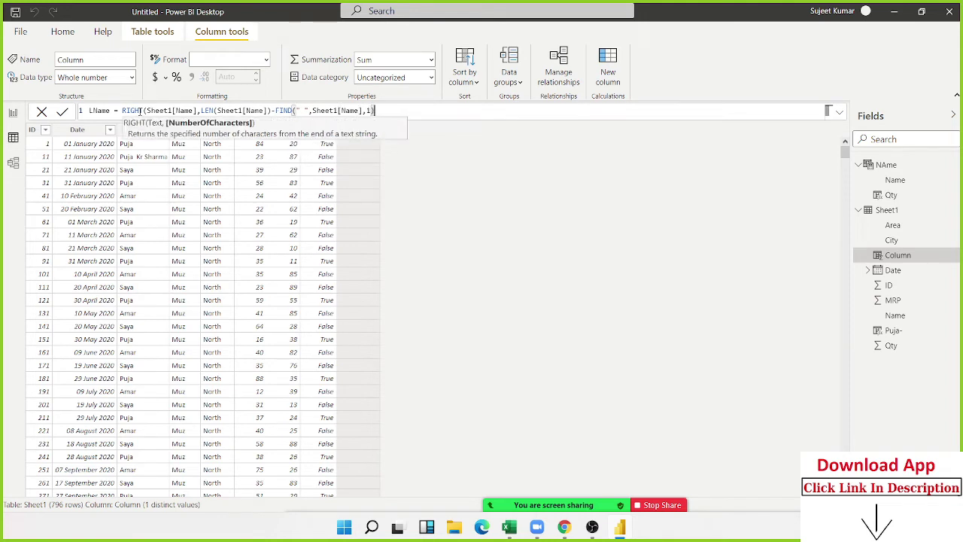
text())
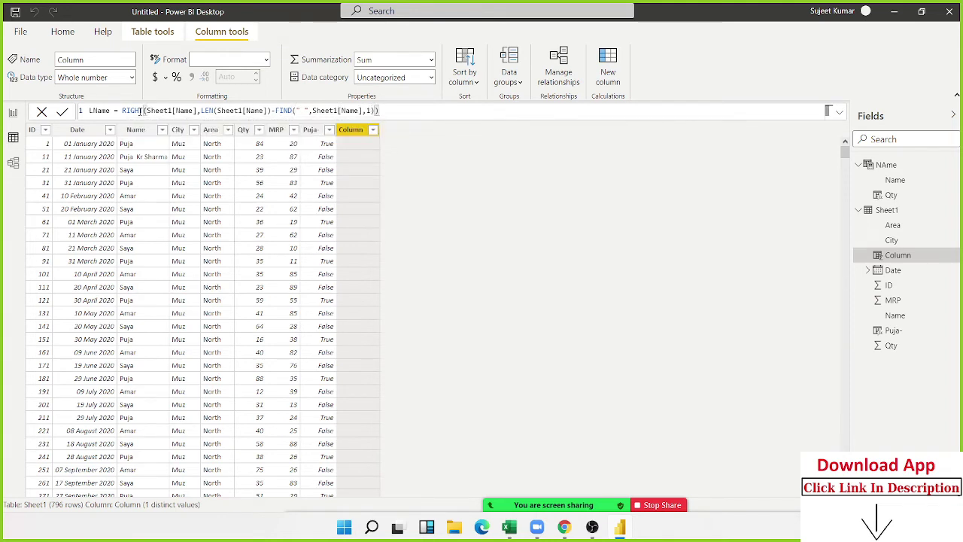
key(Return)
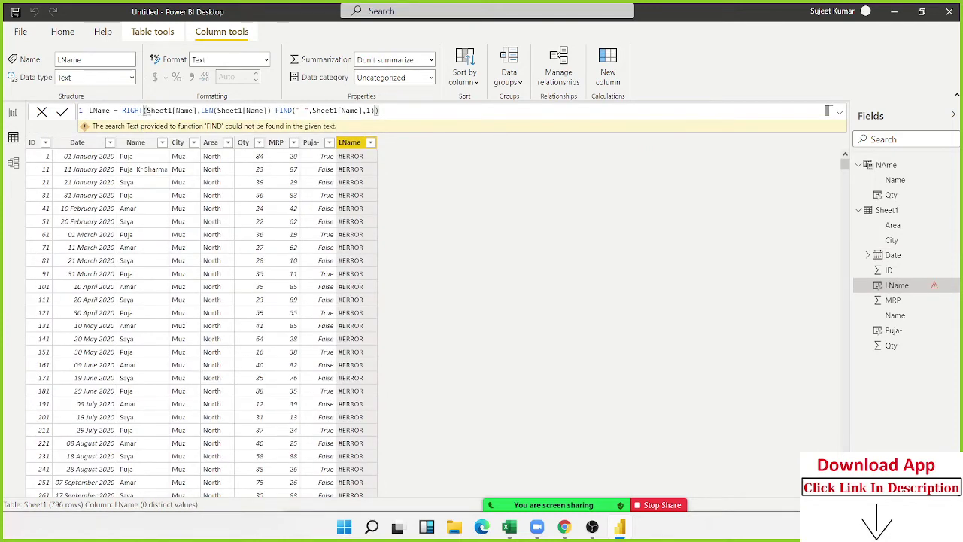
click(174, 110)
click(201, 111)
click(273, 110)
click(299, 111)
click(325, 111)
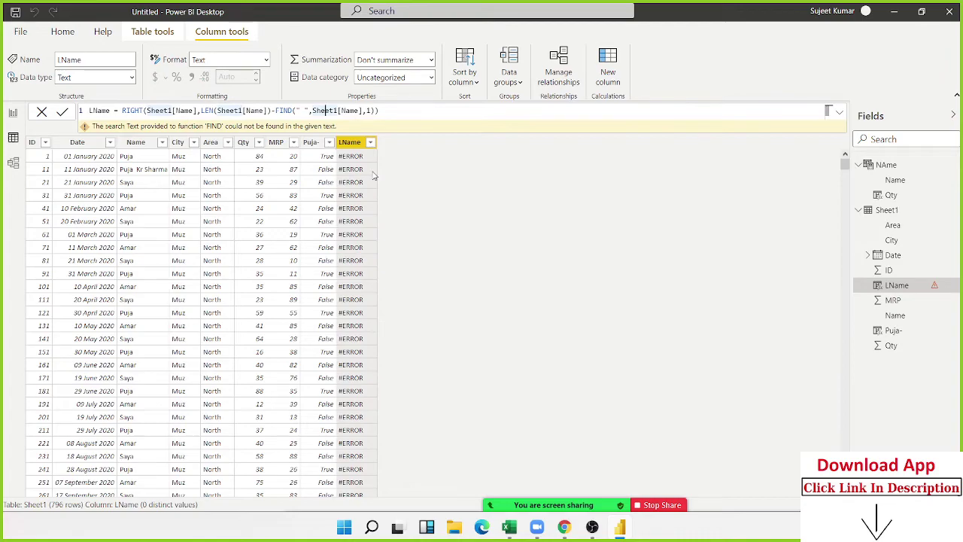
scroll(374, 382, down, 10)
scroll(376, 365, down, 10)
scroll(381, 350, down, 10)
scroll(381, 344, down, 10)
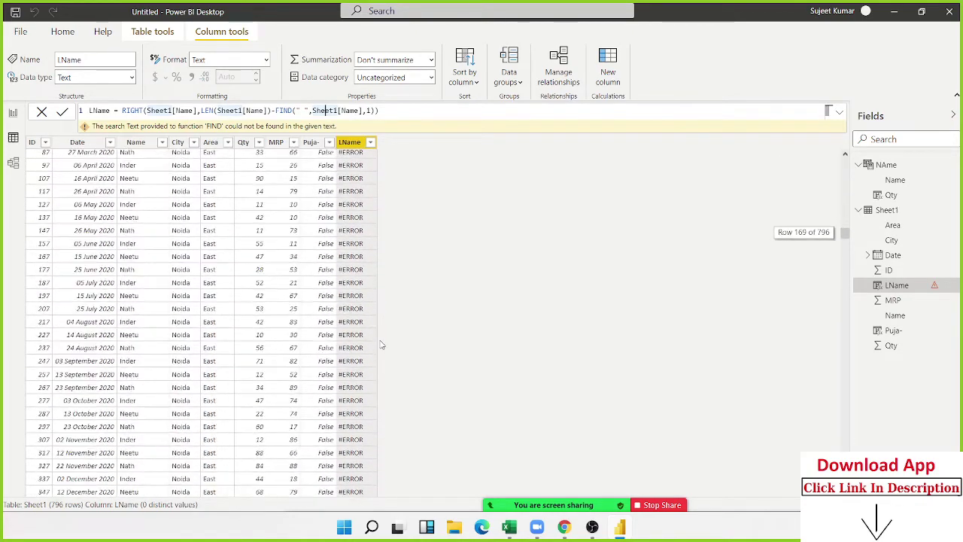
scroll(381, 345, down, 8)
scroll(382, 344, down, 8)
scroll(380, 344, down, 8)
scroll(380, 344, down, 6)
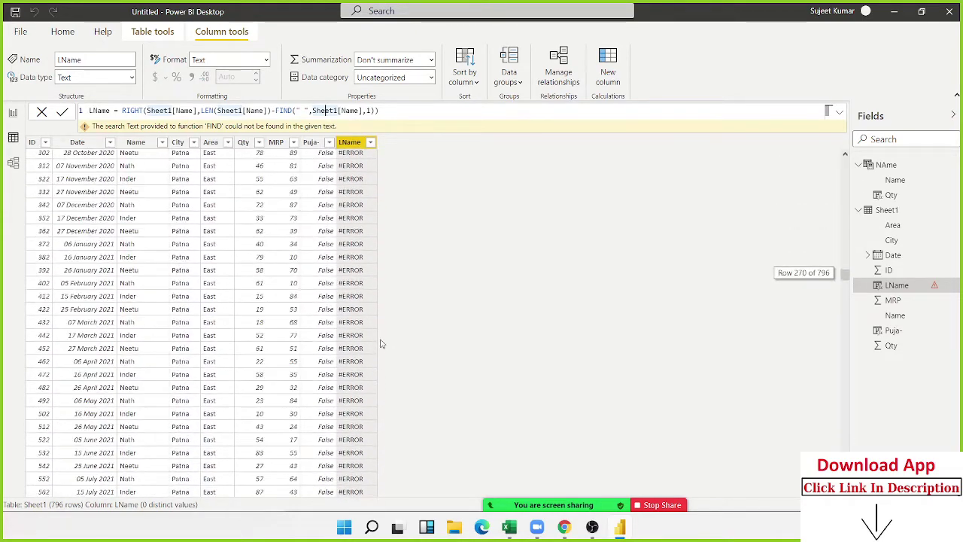
scroll(380, 344, down, 10)
scroll(381, 342, down, 10)
scroll(382, 342, down, 10)
scroll(382, 340, down, 8)
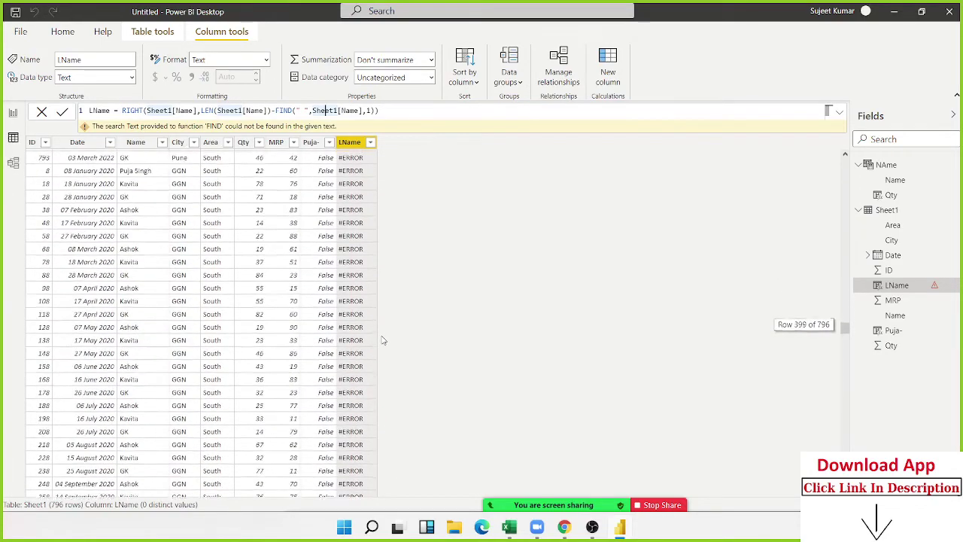
scroll(382, 341, up, 1)
scroll(383, 275, up, 10)
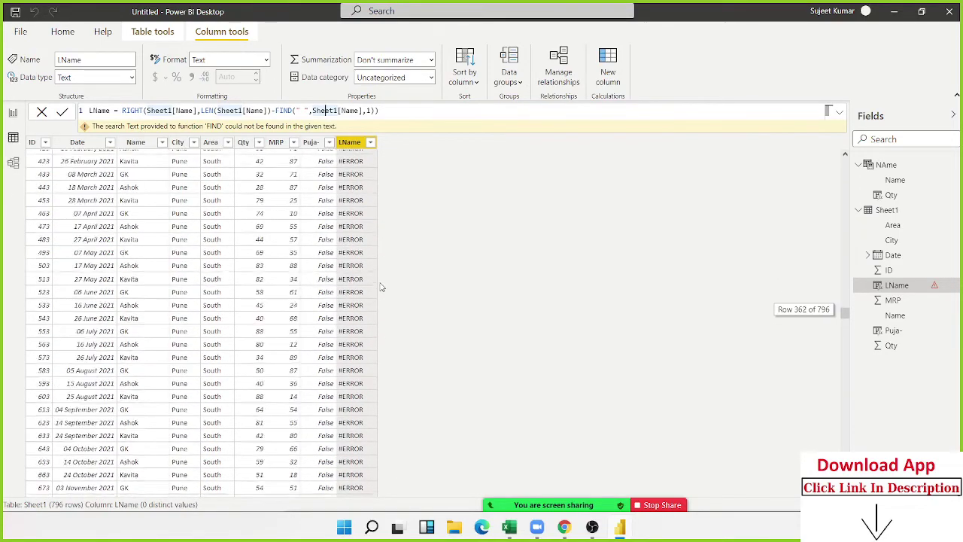
scroll(382, 286, up, 12)
scroll(381, 285, up, 12)
scroll(382, 284, up, 12)
scroll(381, 283, up, 12)
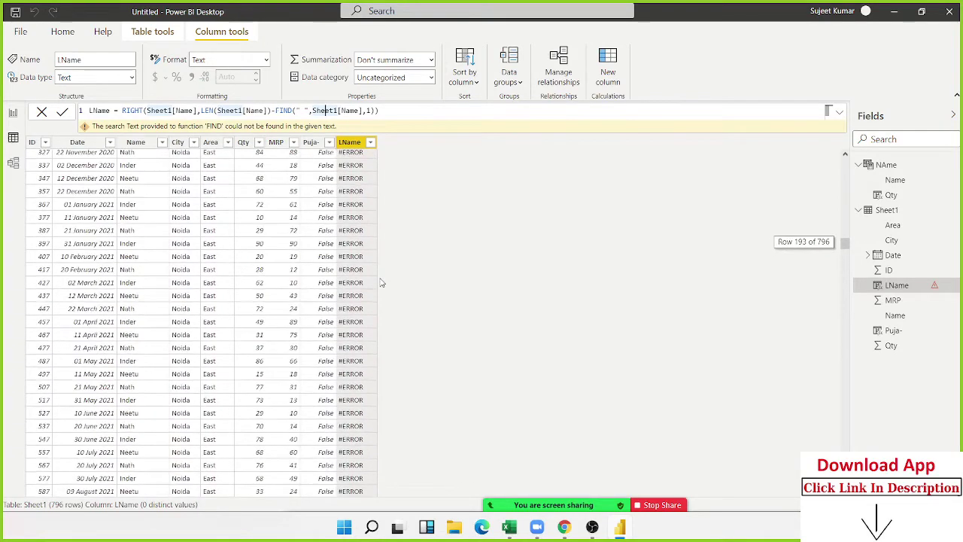
scroll(386, 277, up, 8)
scroll(387, 280, up, 6)
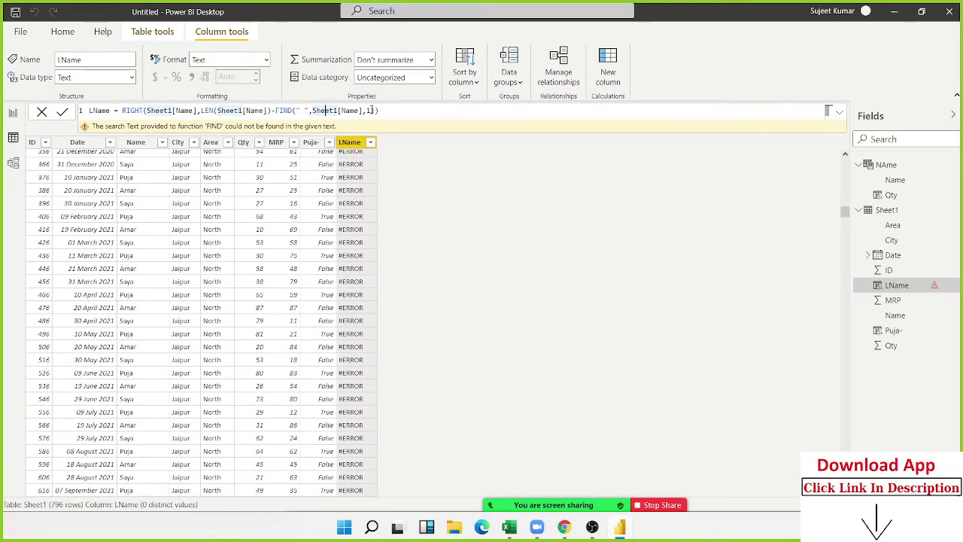
Insert an opening bracket before LEN in the LName formula.
click(367, 110)
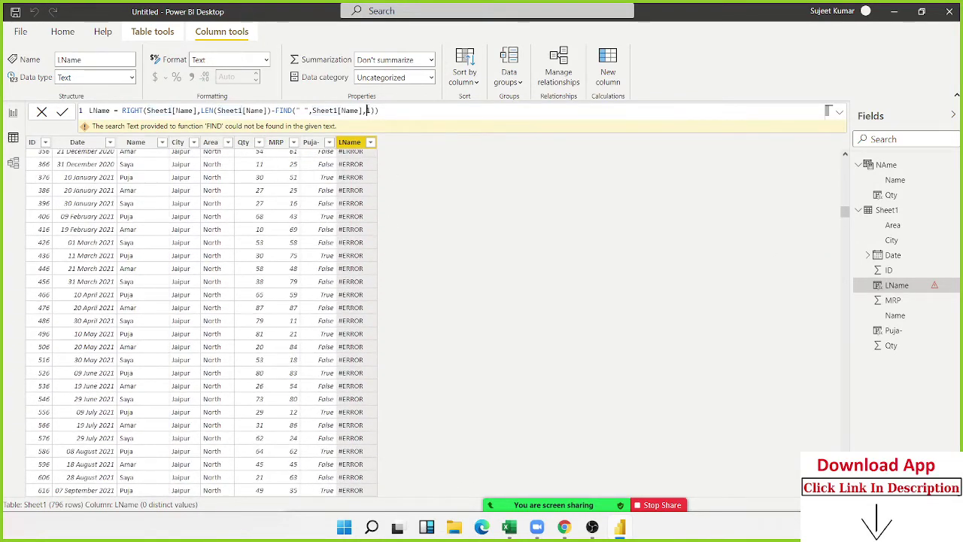
click(377, 111)
key(Left)
click(201, 111)
text(()
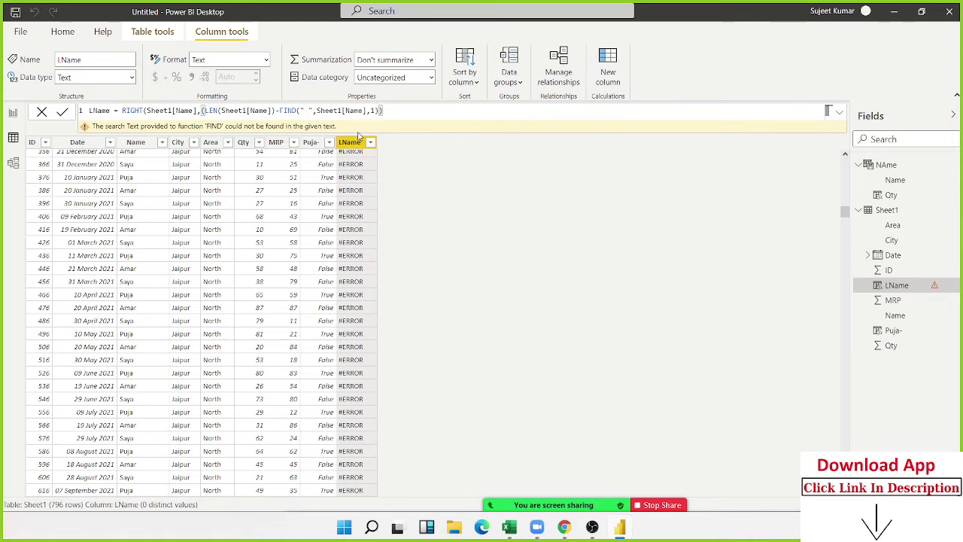
text())
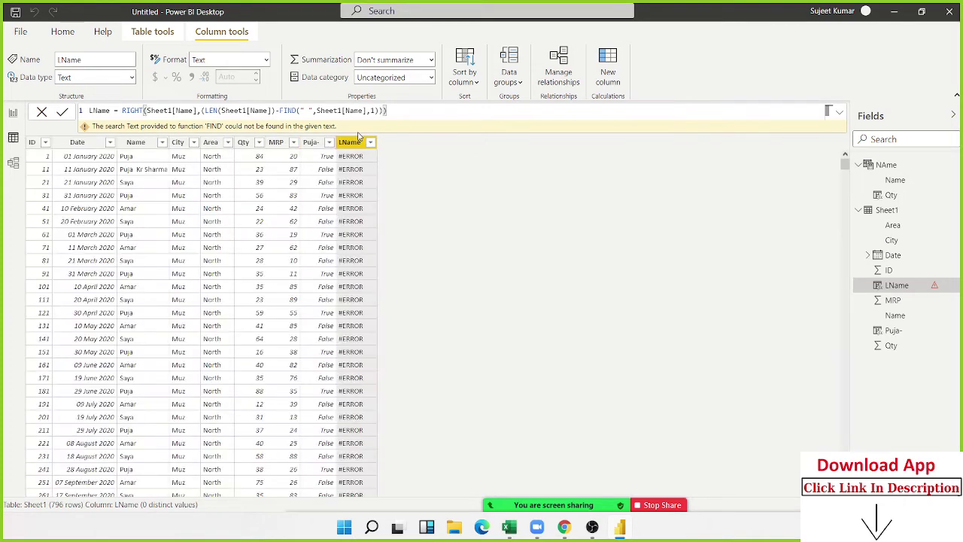
Check FIND's bracket pairing, remove the extra bracket, and switch to the DAX documentation.
scroll(342, 260, down, 5)
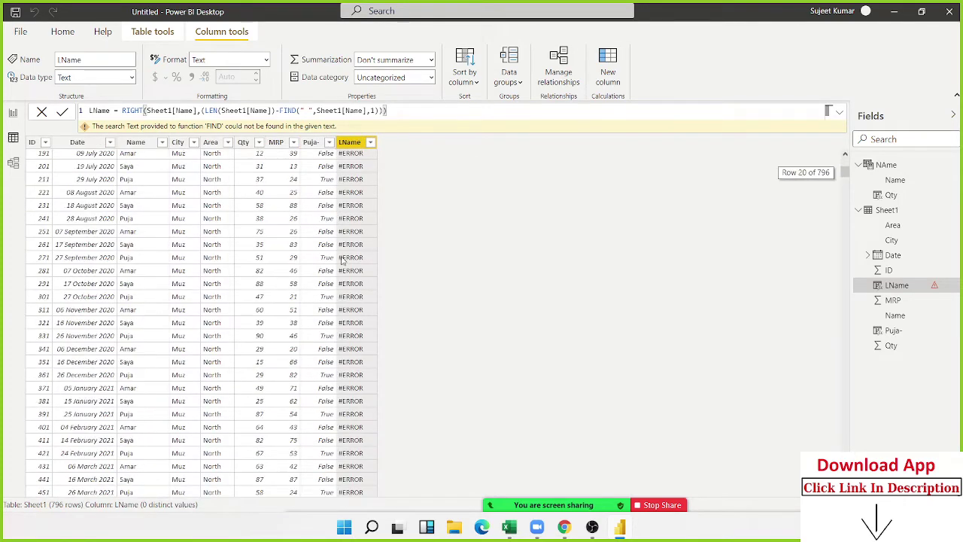
scroll(343, 261, up, 6)
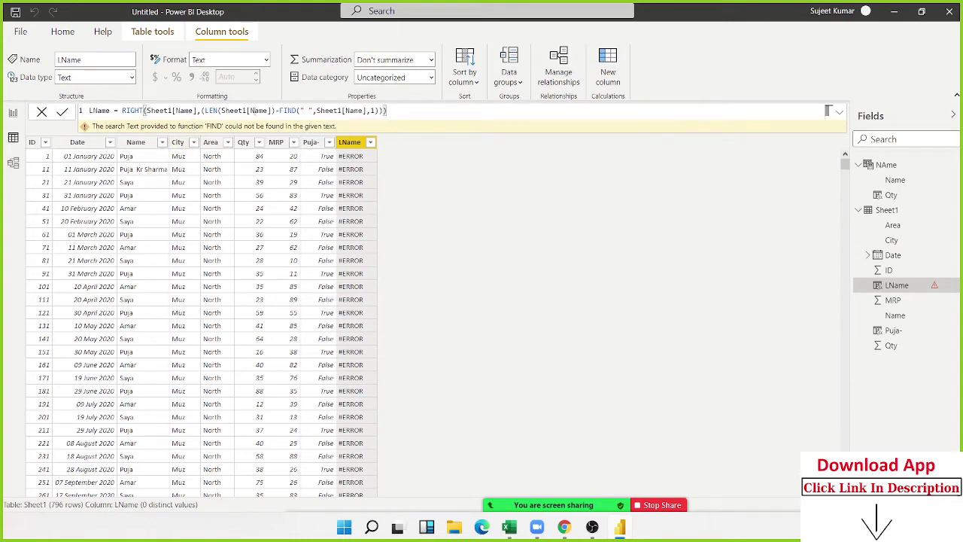
click(299, 110)
text(()
key(BackSpace)
key(alt+Tab)
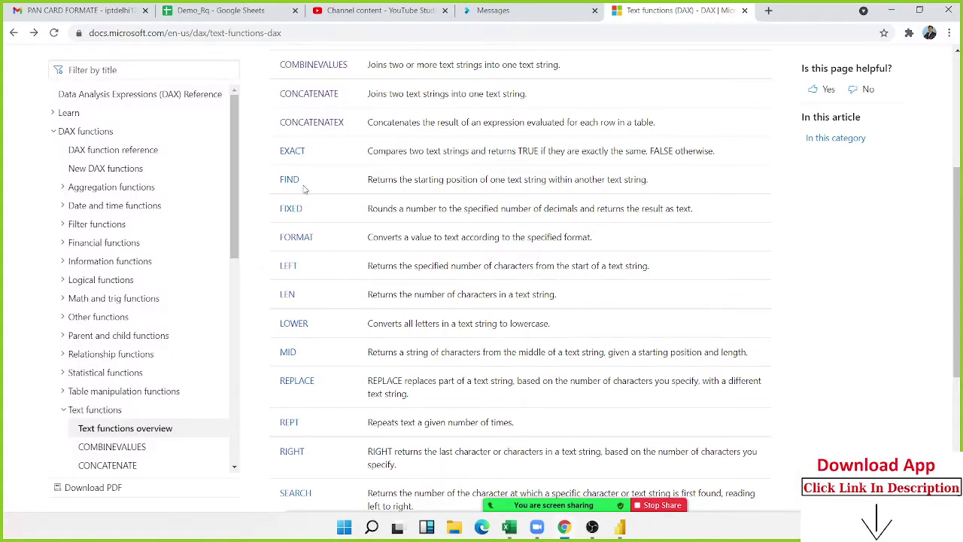
Read the FIND function's syntax and example on its DAX reference page, then return to Power BI.
click(292, 182)
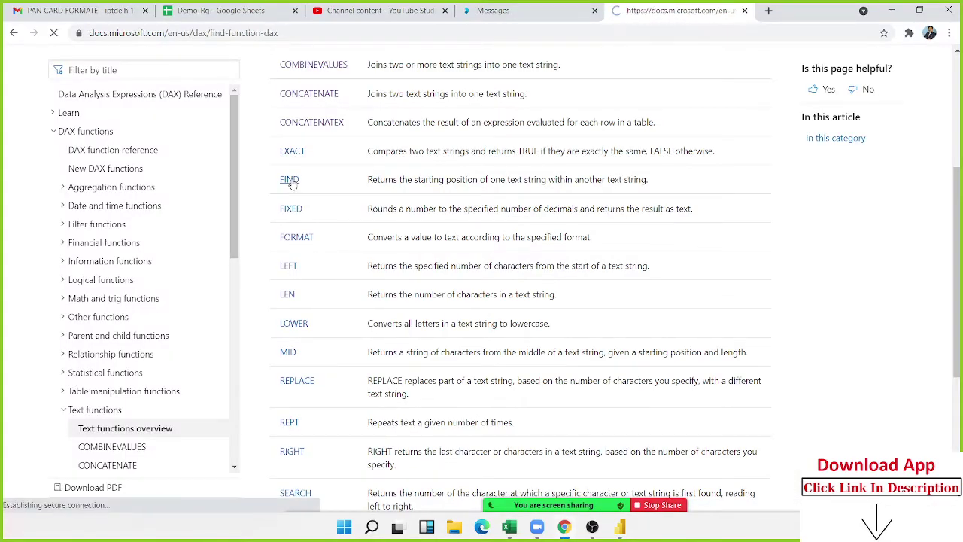
scroll(320, 269, down, 3)
scroll(319, 270, down, 3)
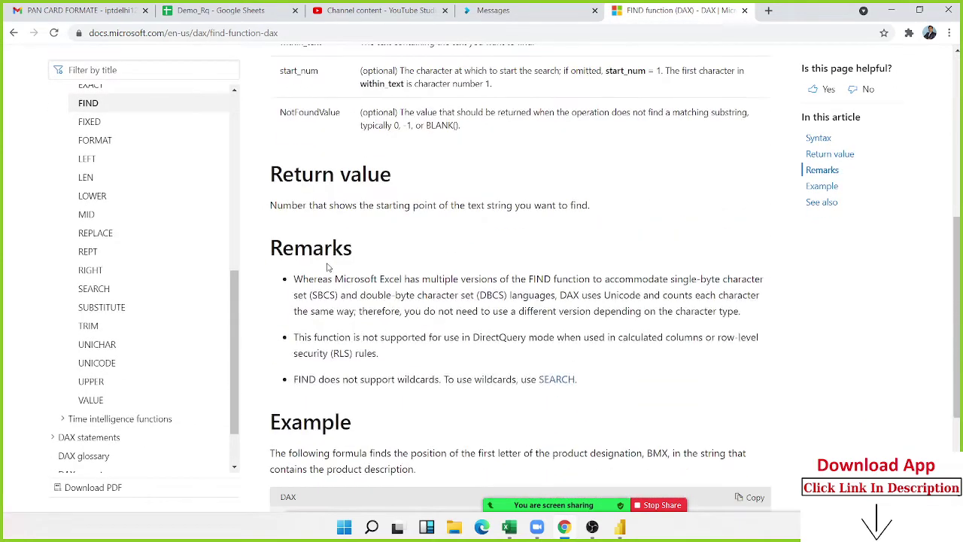
scroll(328, 262, down, 3)
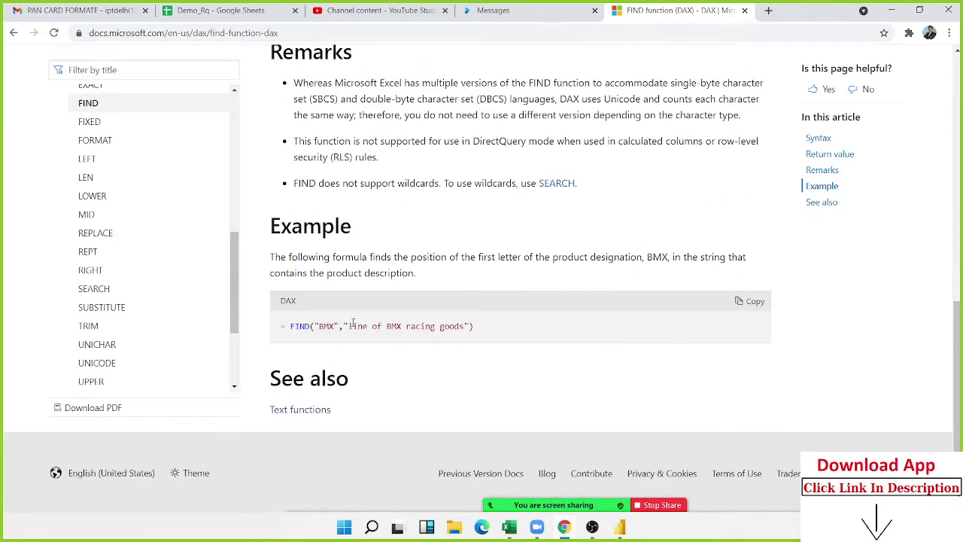
double_click(353, 325)
scroll(347, 321, up, 3)
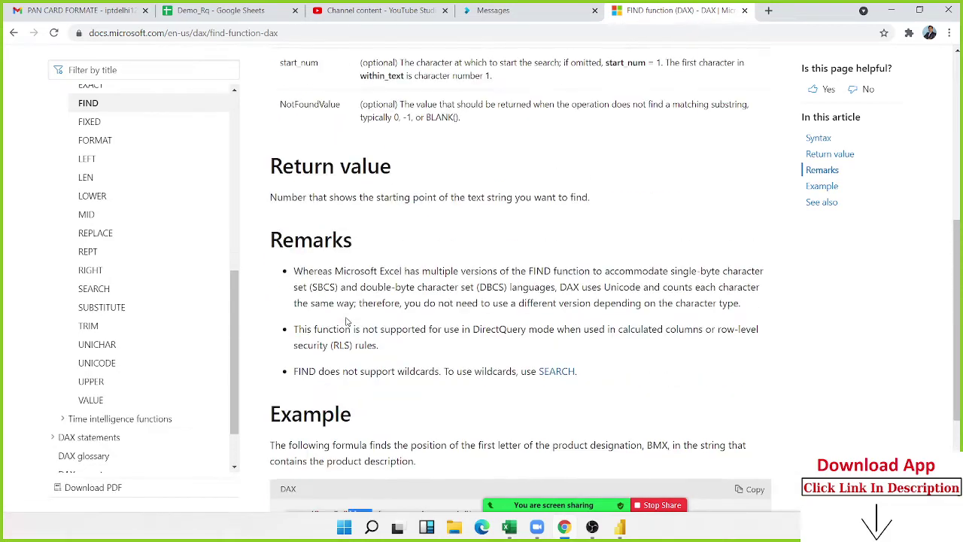
scroll(348, 322, up, 2)
scroll(350, 310, up, 2)
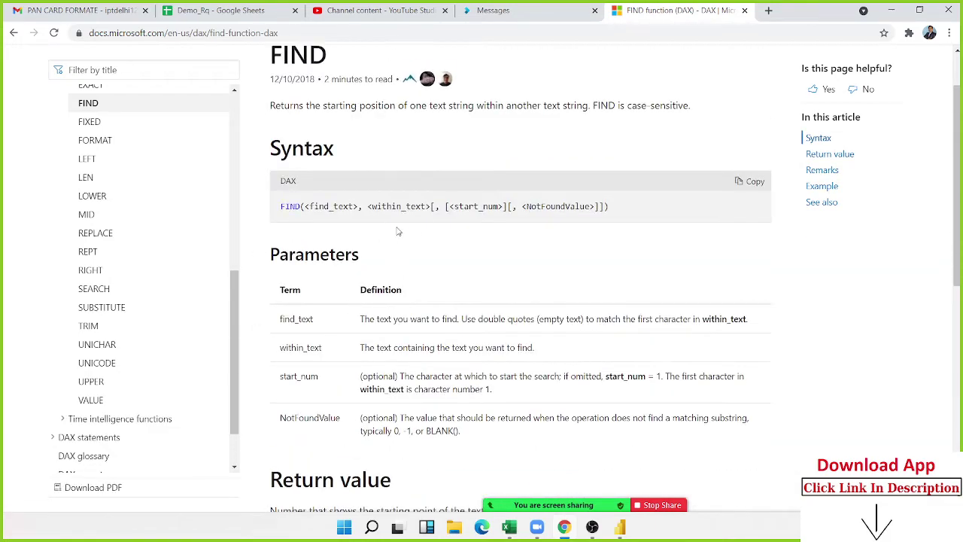
scroll(421, 241, down, 2)
scroll(440, 243, down, 4)
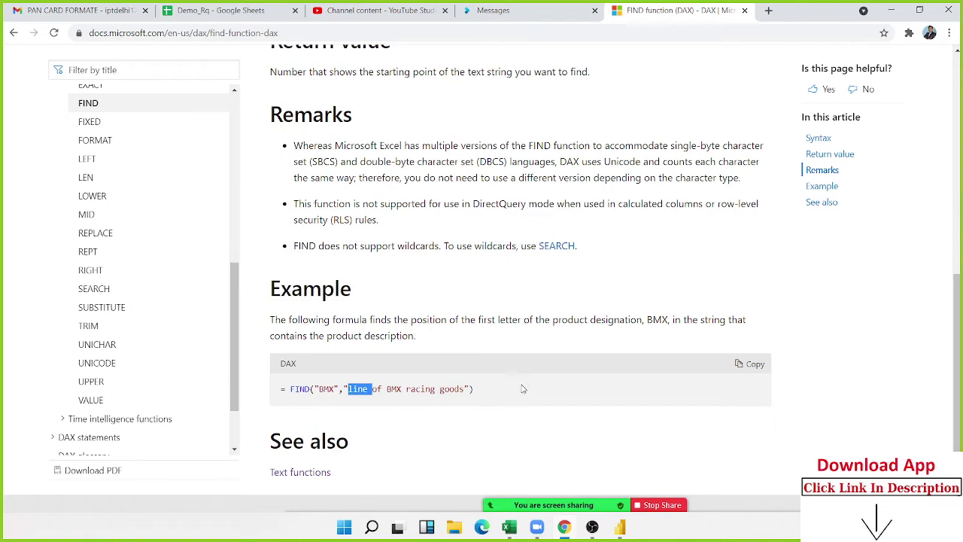
key(alt+Tab)
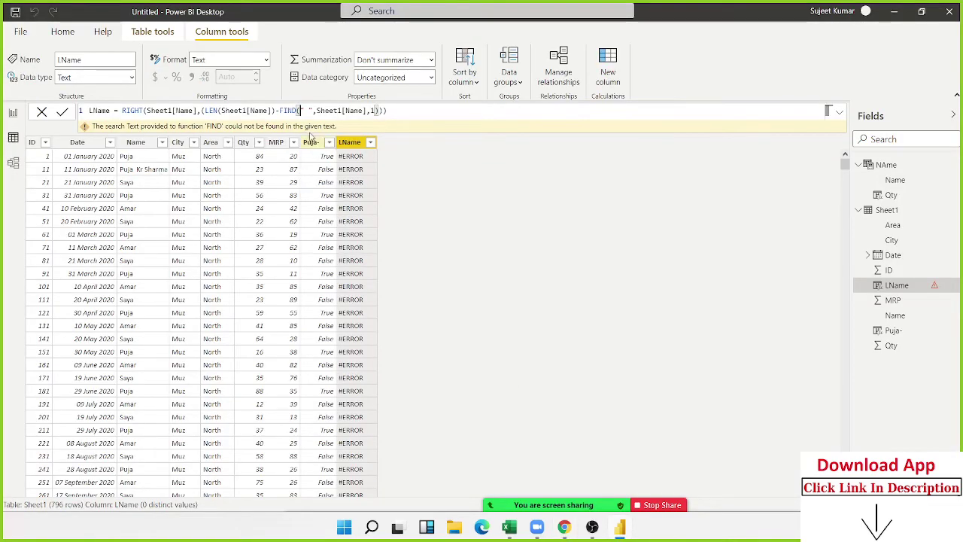
Delete the FIND portion of the LName formula and commit it.
click(319, 111)
click(408, 111)
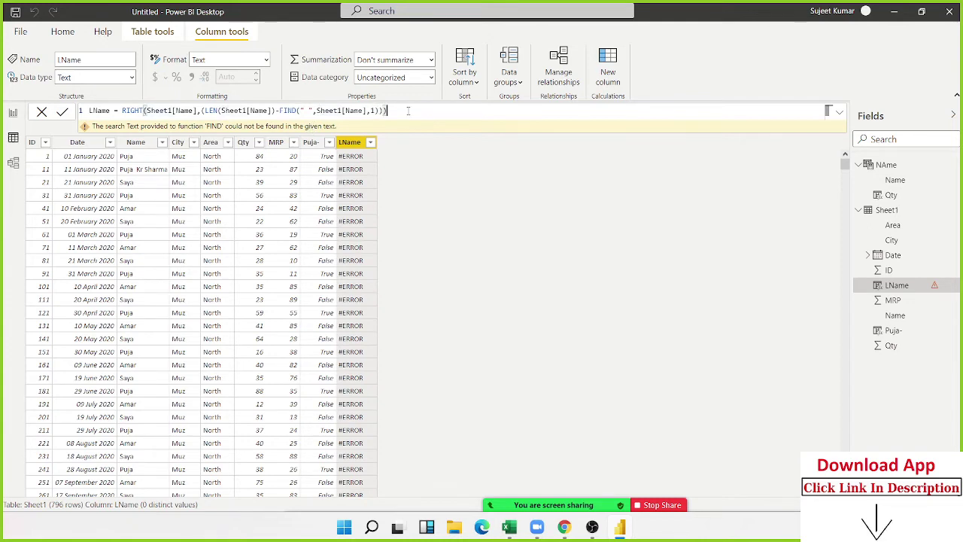
key(BackSpace)
key(BackSpace)
key(BackSpace)
key(BackSpace)
key(BackSpace)
key(BackSpace)
key(BackSpace)
key(BackSpace)
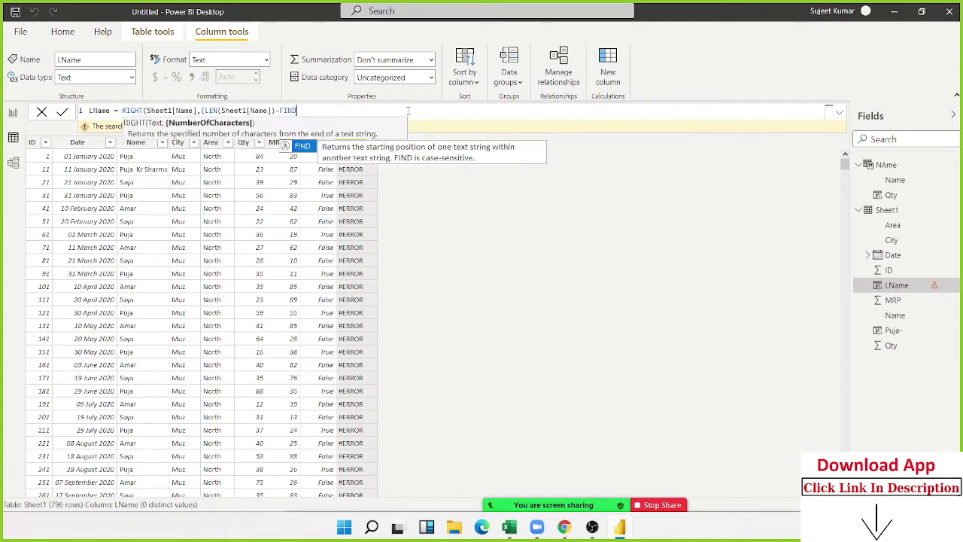
key(BackSpace)
key(BackSpace)
key(BackSpace)
key(BackSpace)
key(BackSpace)
key(BackSpace)
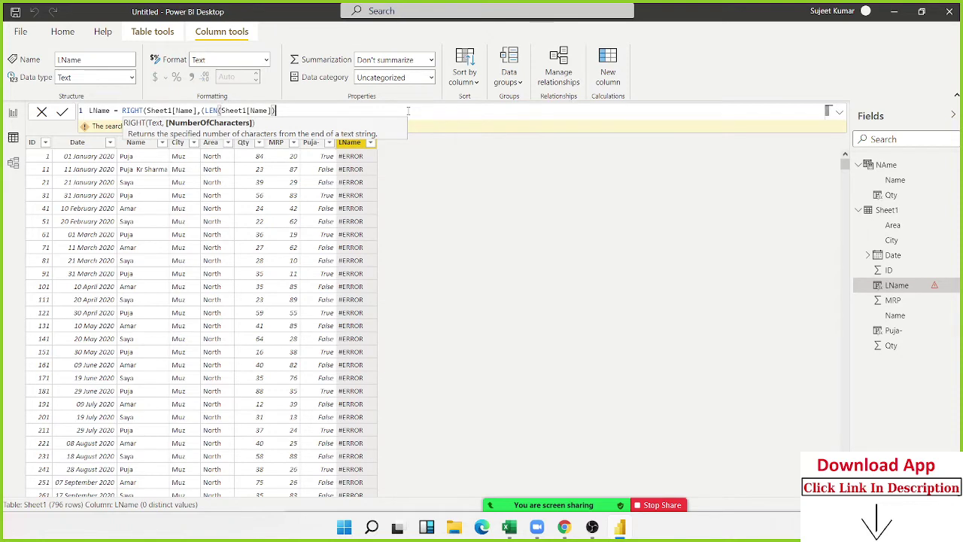
text()))
key(Return)
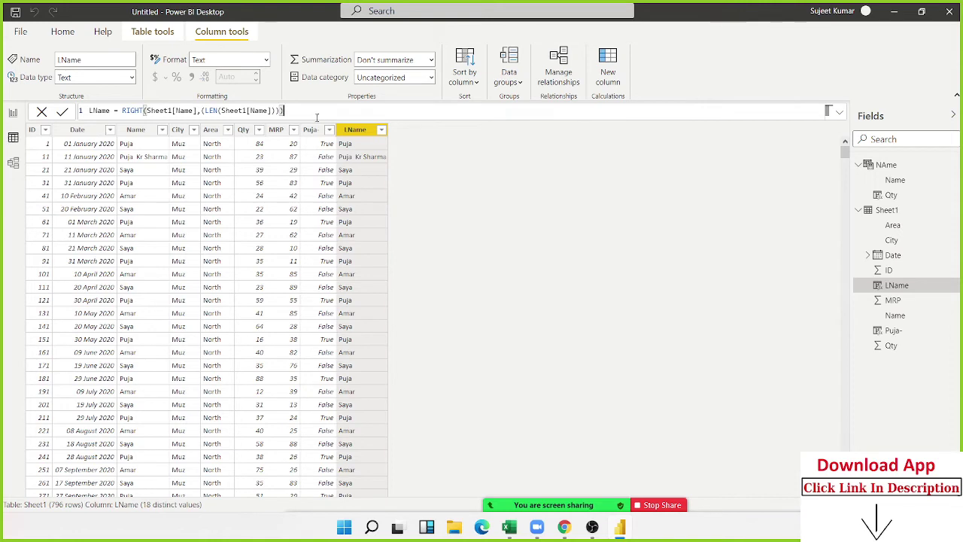
Rework the closing brackets and apply a LEN minus 4 version of LName.
key(Left)
key(Delete)
text())
key(BackSpace)
key(BackSpace)
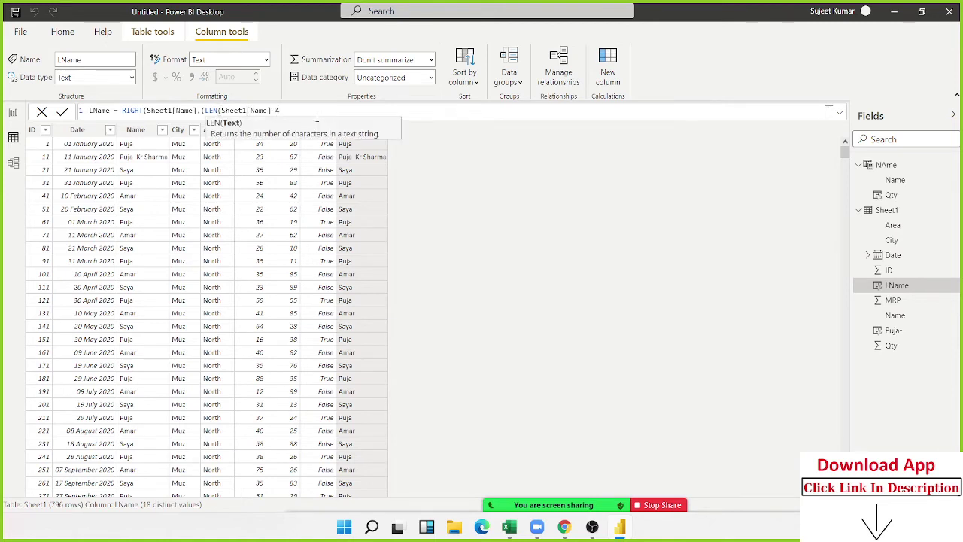
text())))
key(Return)
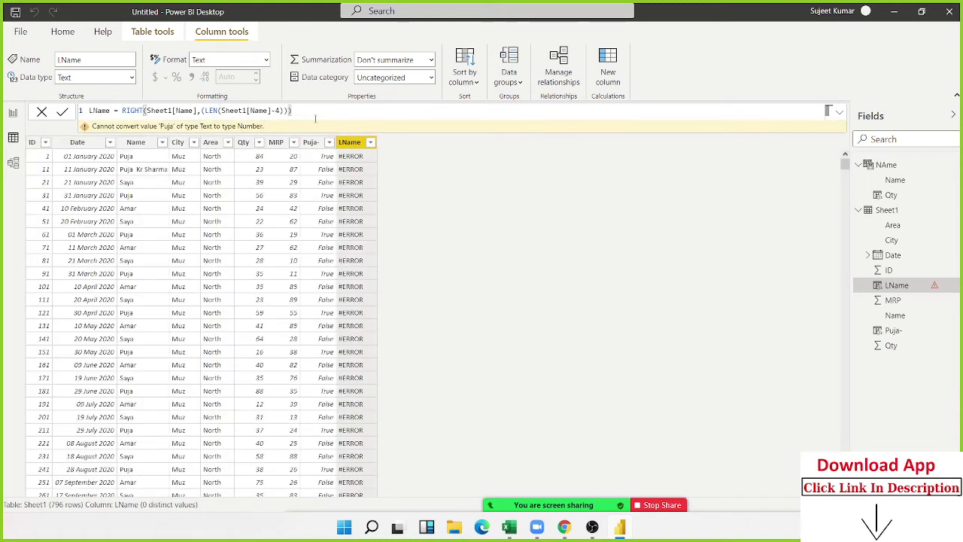
Fix the brackets so LName reads RIGHT(Sheet1[Name],LEN(Sheet1[Name])).
click(249, 111)
key(Right)
key(Right)
key(Right)
text())
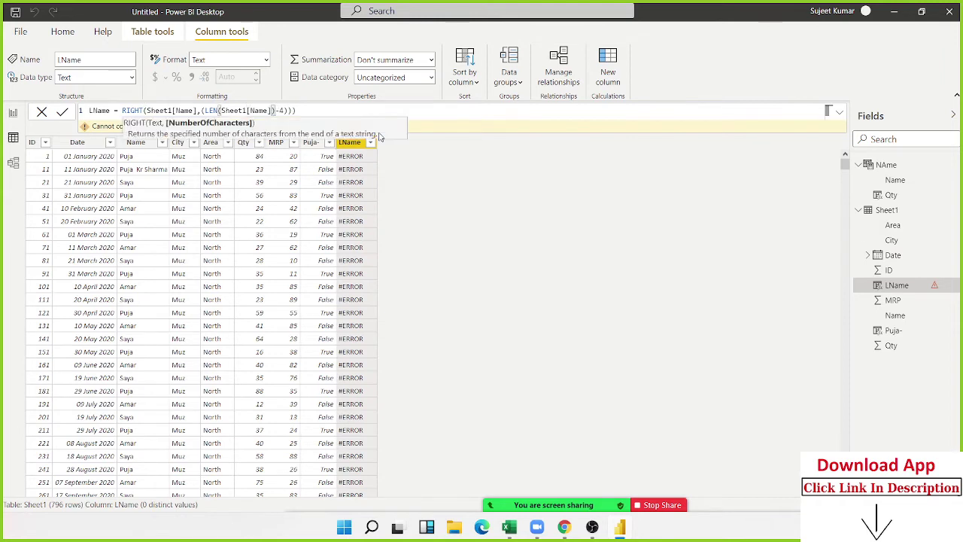
key(Return)
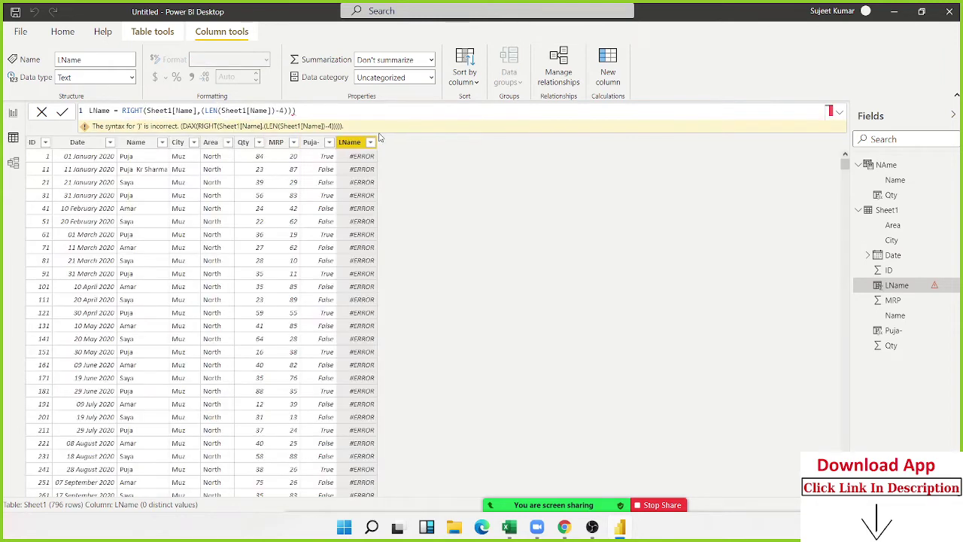
click(308, 110)
key(BackSpace)
key(BackSpace)
key(BackSpace)
key(BackSpace)
key(BackSpace)
key(Left)
key(Left)
key(Delete)
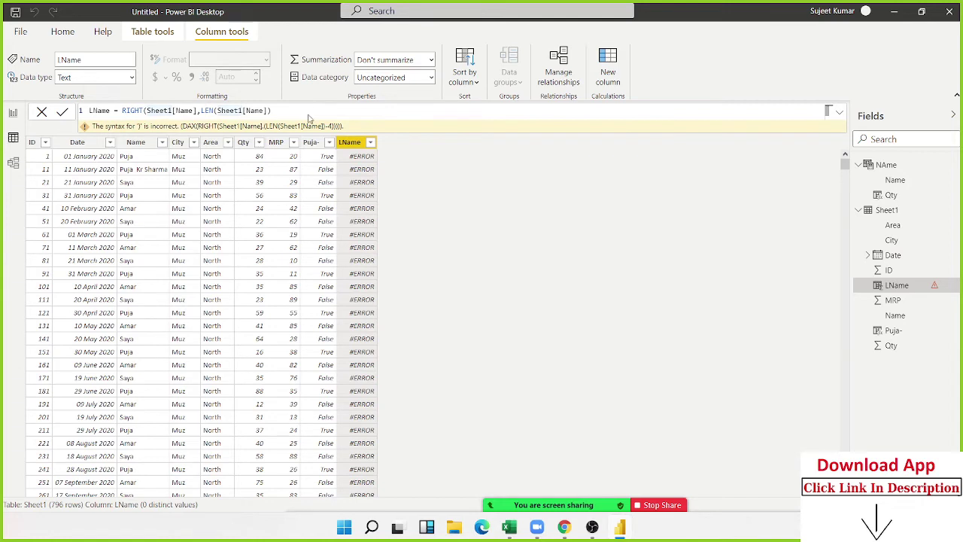
text())
key(Return)
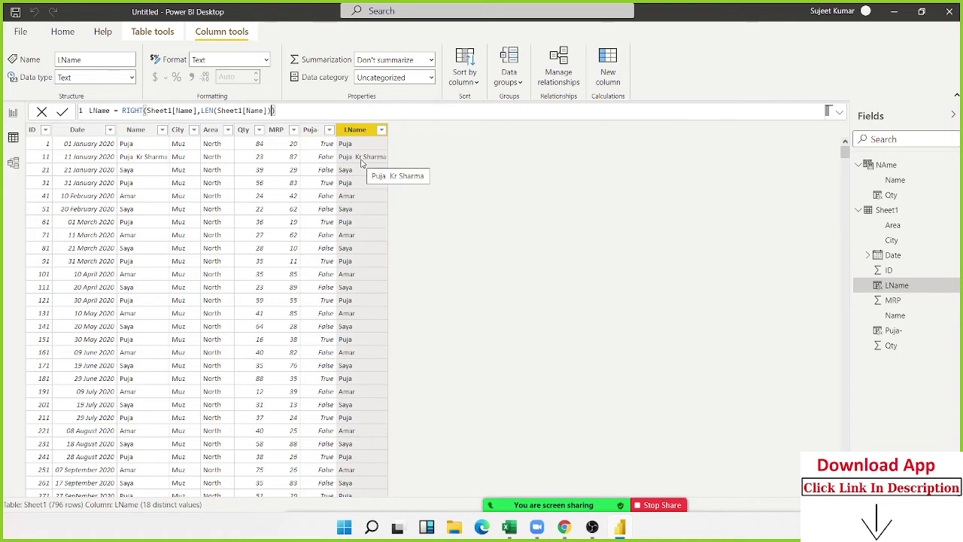
Subtract 4, then 3, from LEN(Sheet1[Name]) in the LName formula.
text(-1)
key(BackSpace)
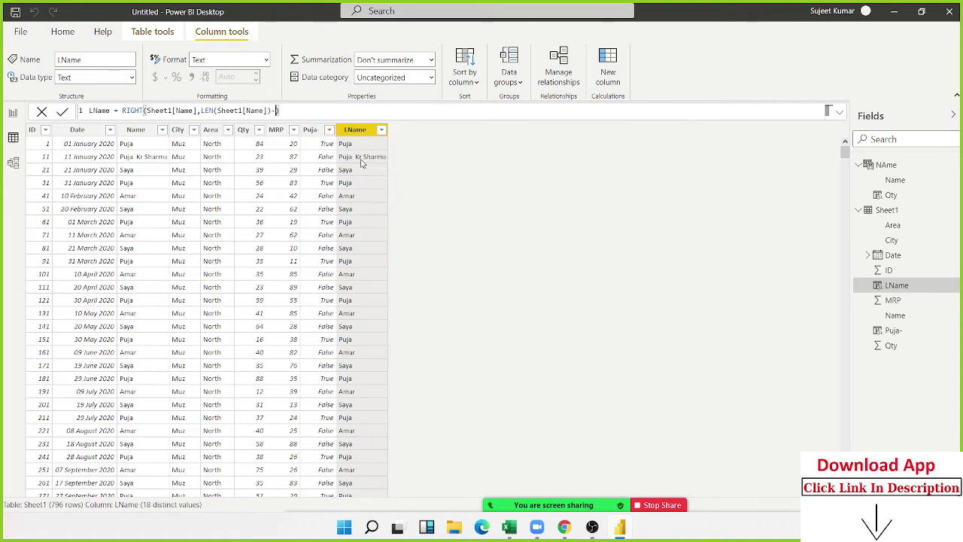
text(4)
key(Return)
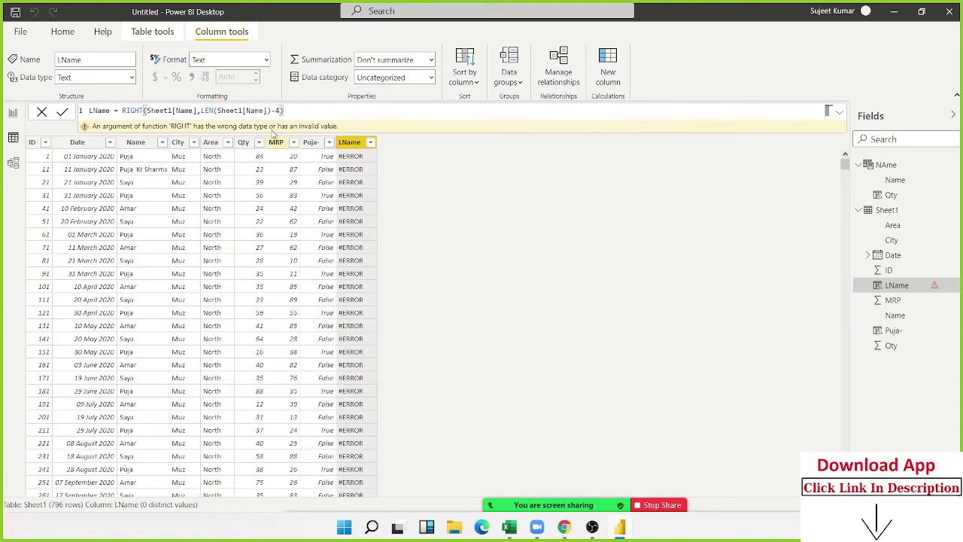
click(277, 111)
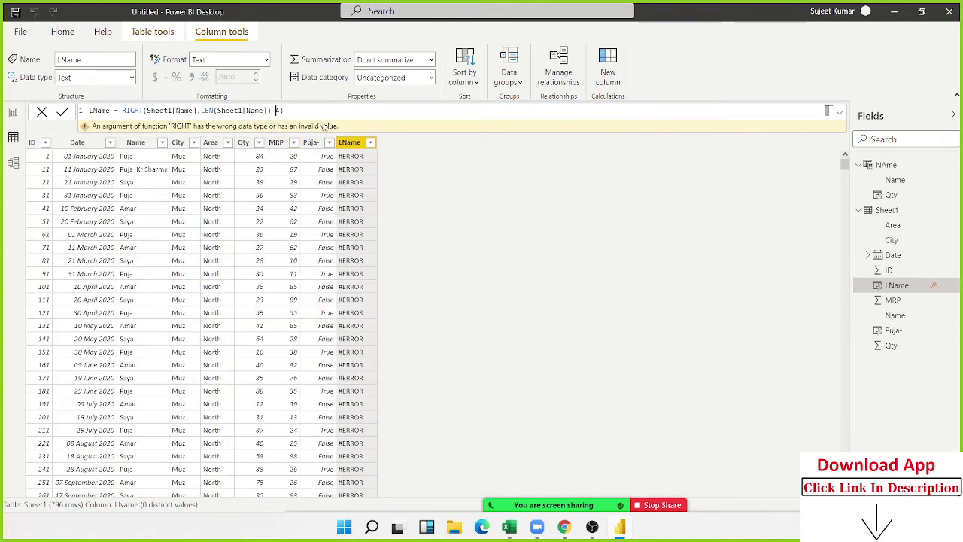
text(3)
key(Delete)
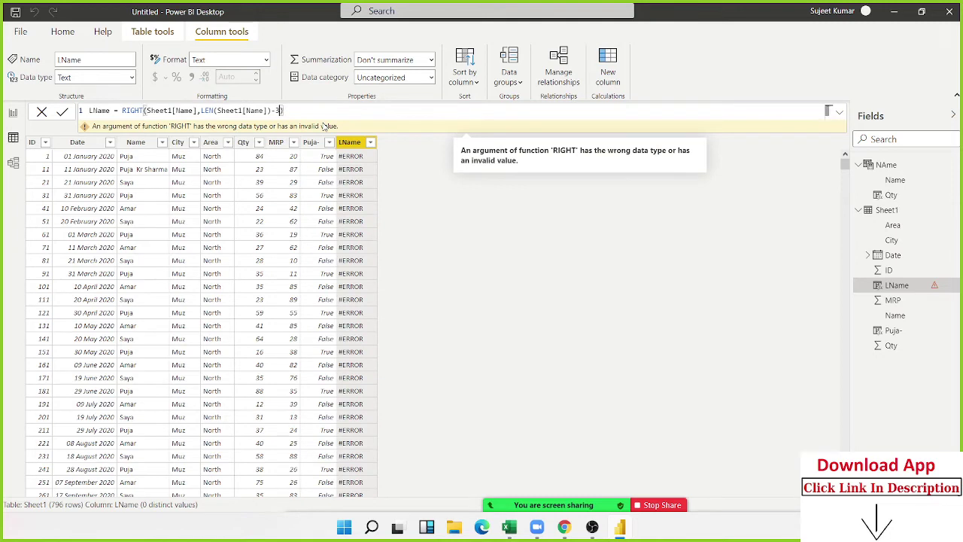
key(Return)
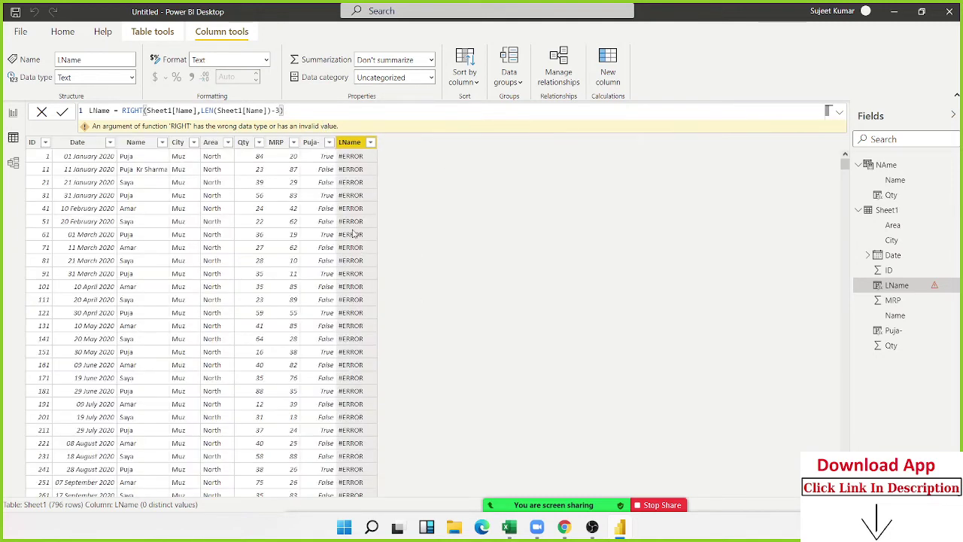
Wrap LEN(Sheet1[Name]) in its own brackets and retype the ending as )-3)).
scroll(353, 259, down, 7)
scroll(369, 279, down, 6)
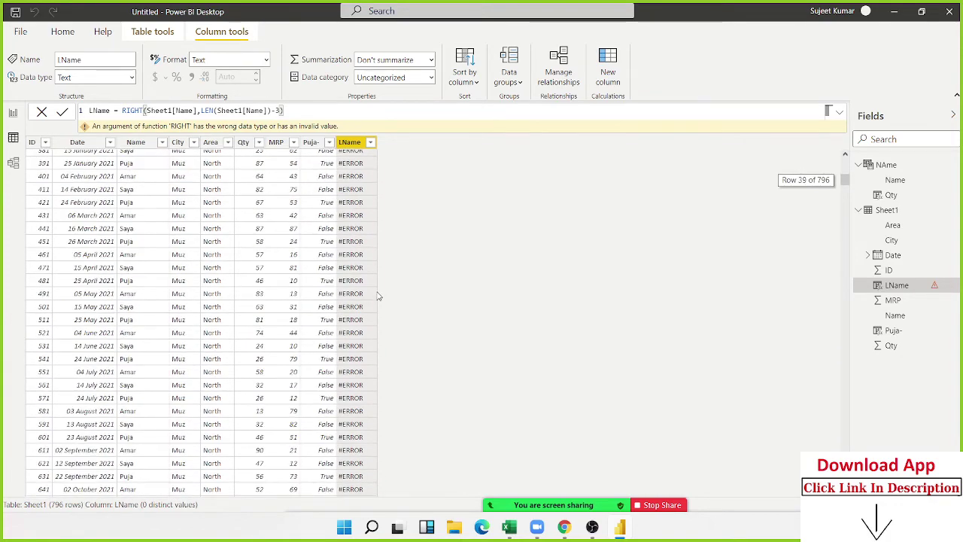
scroll(379, 289, up, 11)
scroll(379, 280, up, 3)
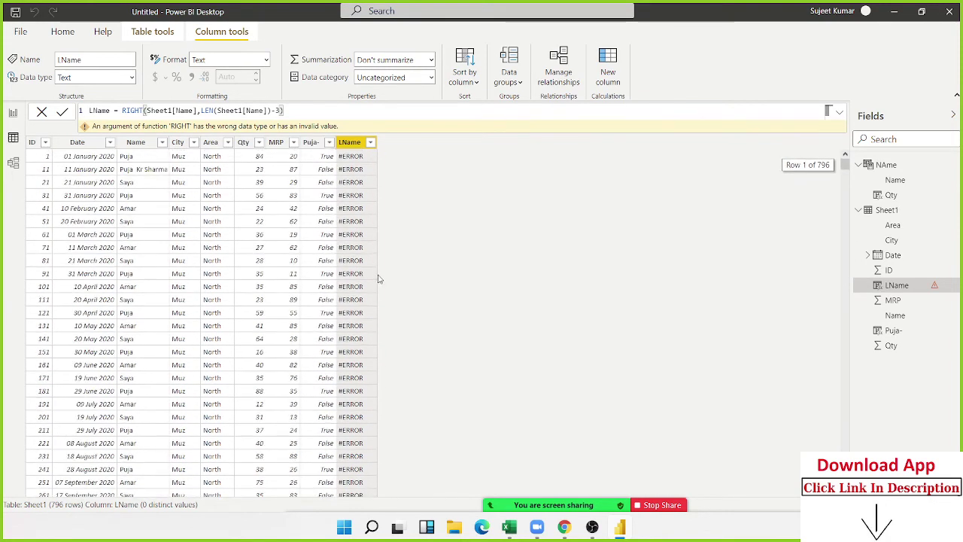
click(201, 111)
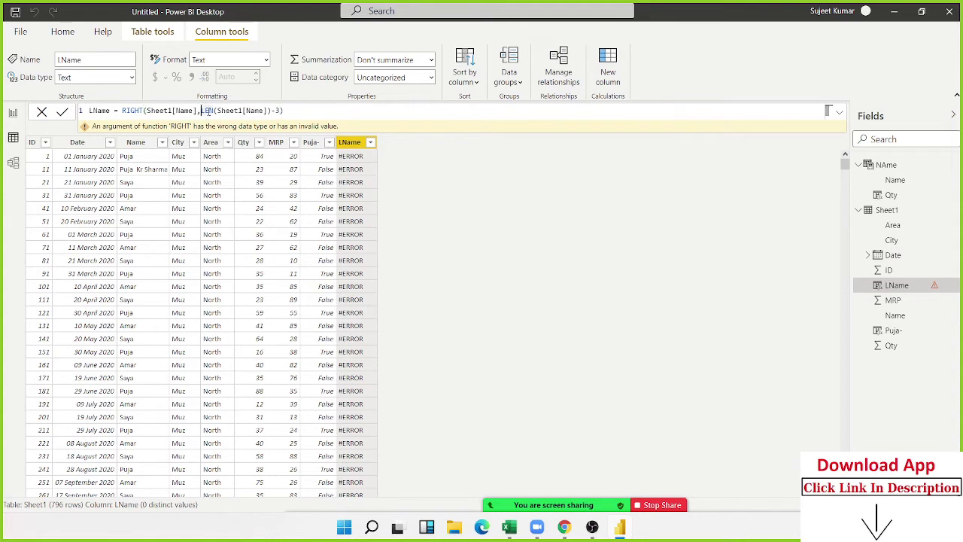
text(()
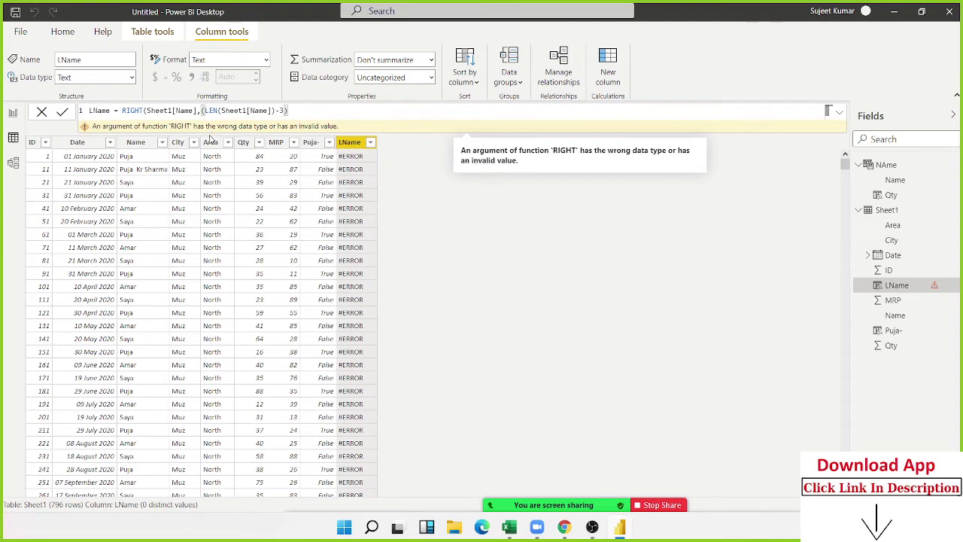
text())
key(Return)
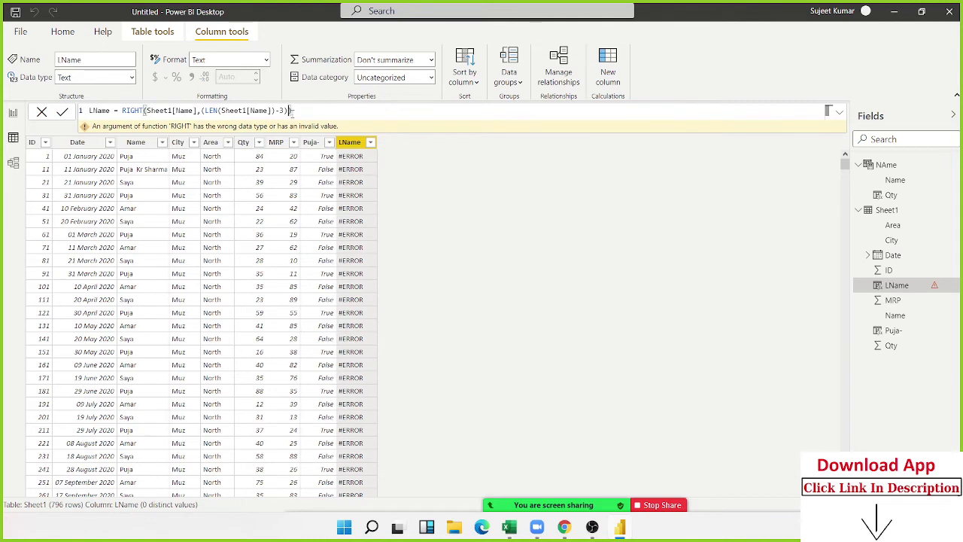
click(292, 111)
key(BackSpace)
key(BackSpace)
key(BackSpace)
key(BackSpace)
text()-3)
text())
Add a new Sheet1 calculated column named SP.
click(610, 79)
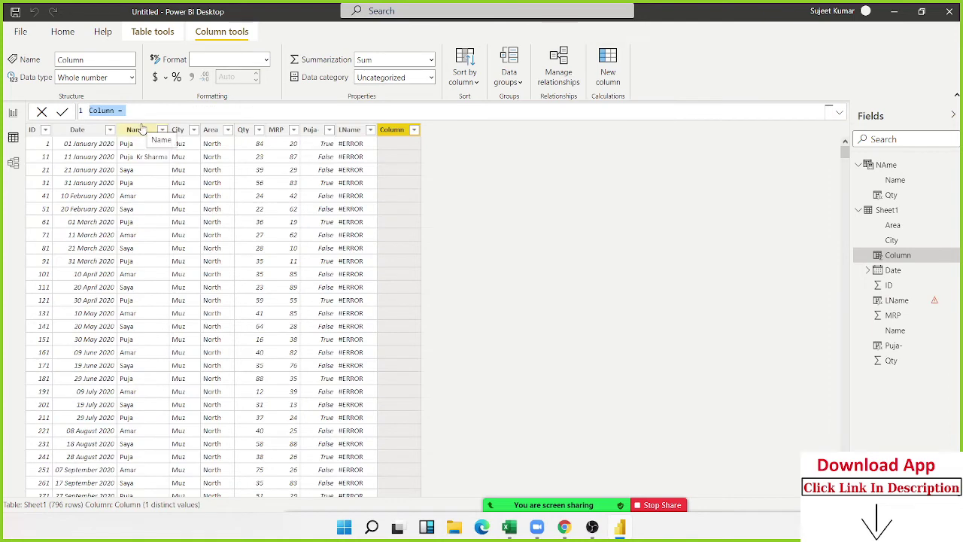
key(End)
key(Home)
key(Delete)
key(Delete)
key(Delete)
key(Delete)
key(Delete)
key(Delete)
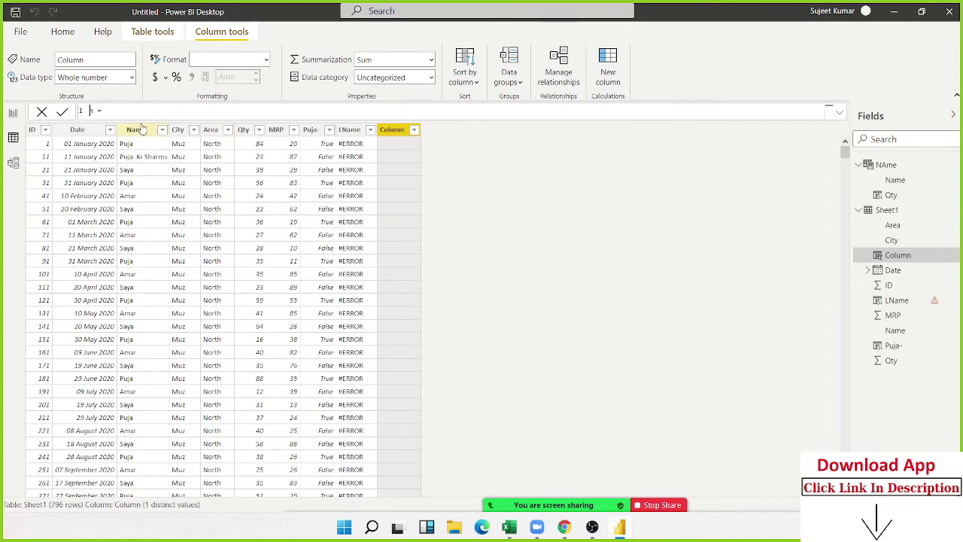
text(F)
key(BackSpace)
text(SP)
key(End)
Define SP as FIND(" ",Sheet1[Name],1) and commit it.
text(F)
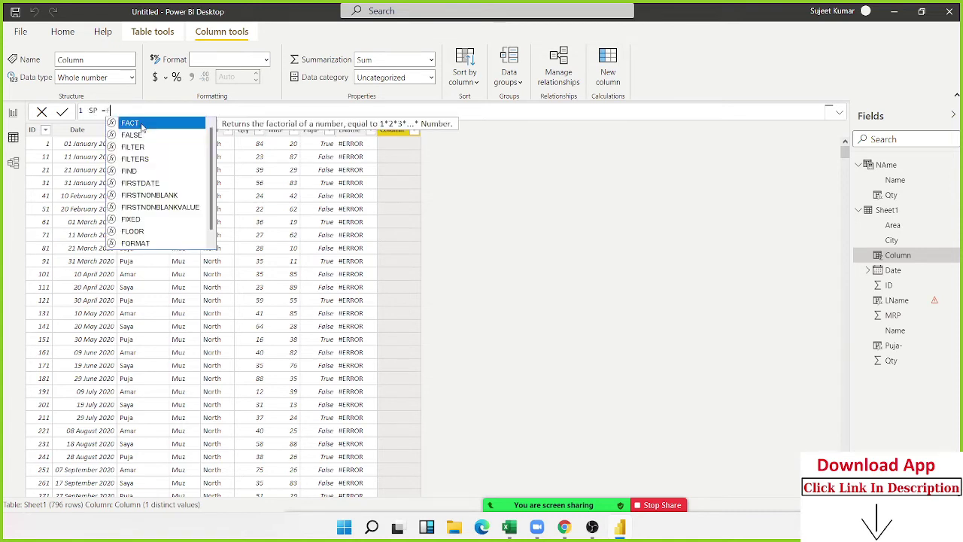
text(IND()
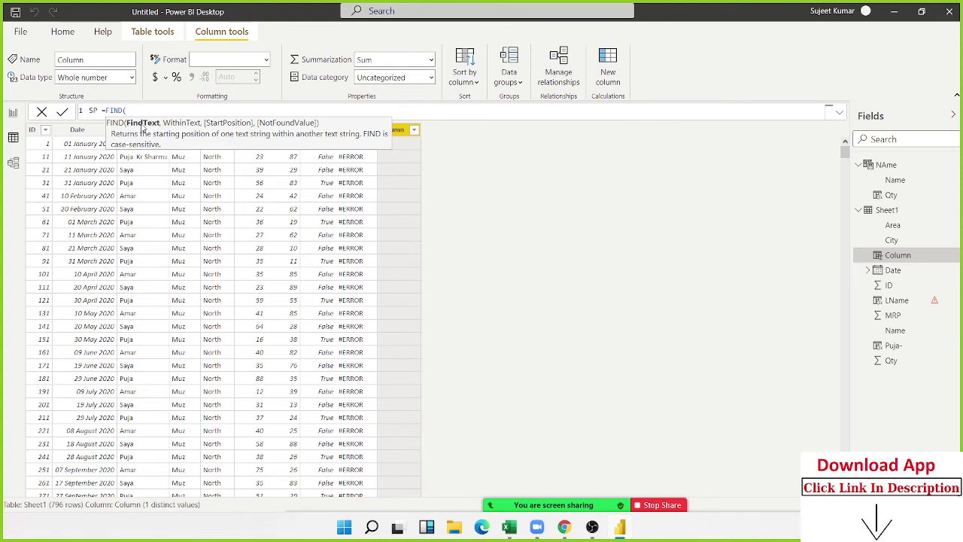
text(" ",s)
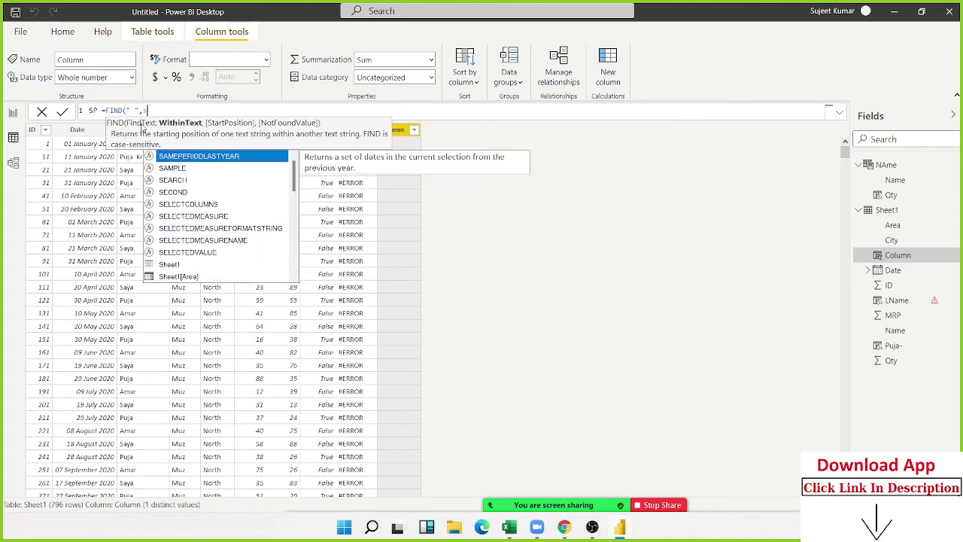
text(h)
key(Down)
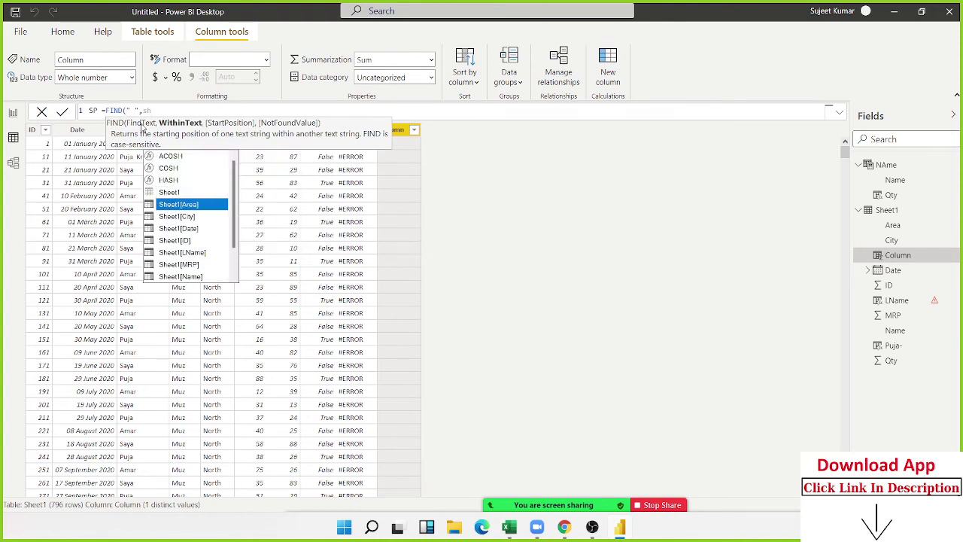
key(Down)
key(Down)
key(Down)
key(Down)
key(Down)
key(Down)
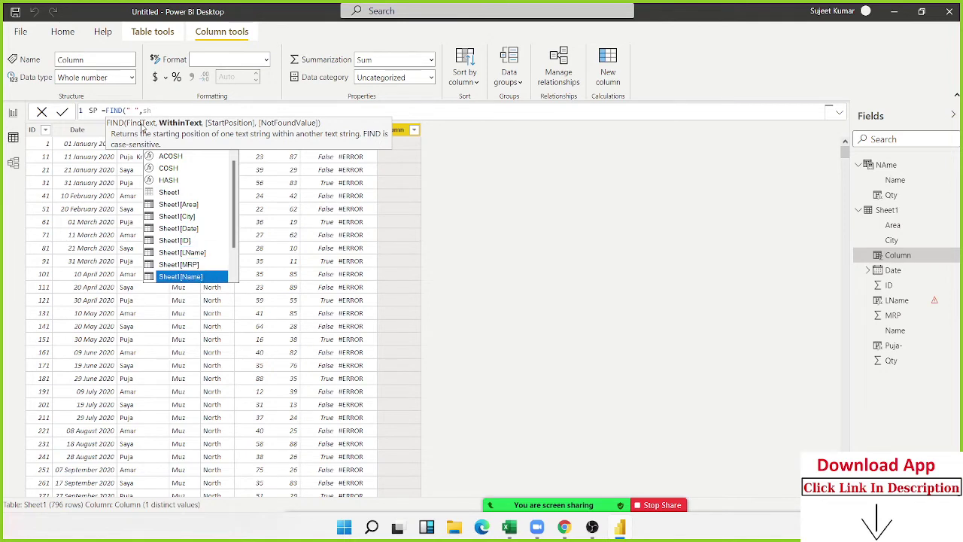
key(Tab)
text(.)
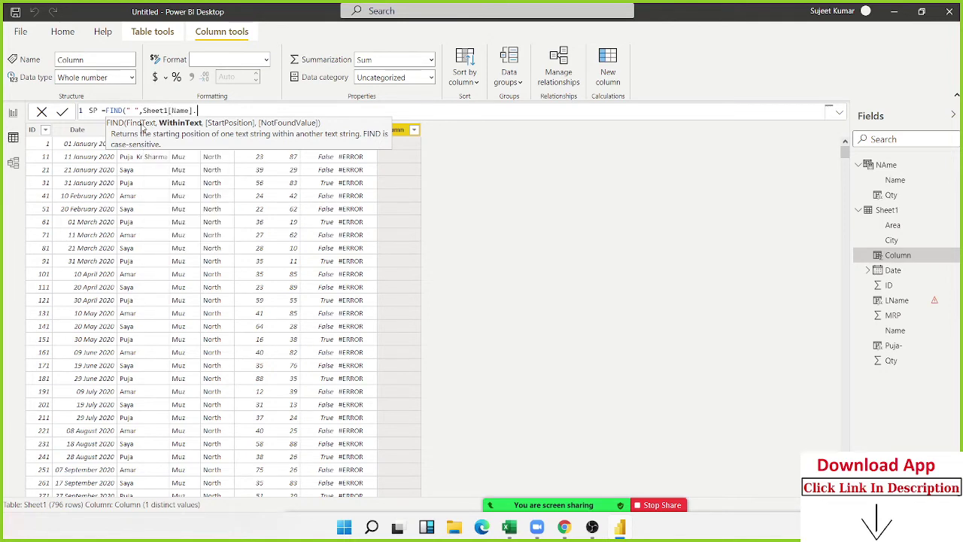
key(BackSpace)
text(,)
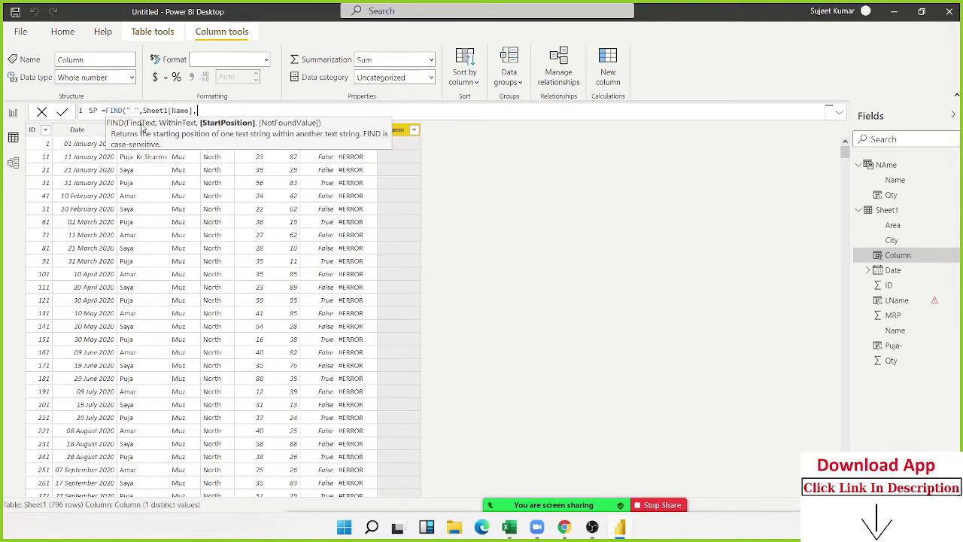
text(1))
key(Return)
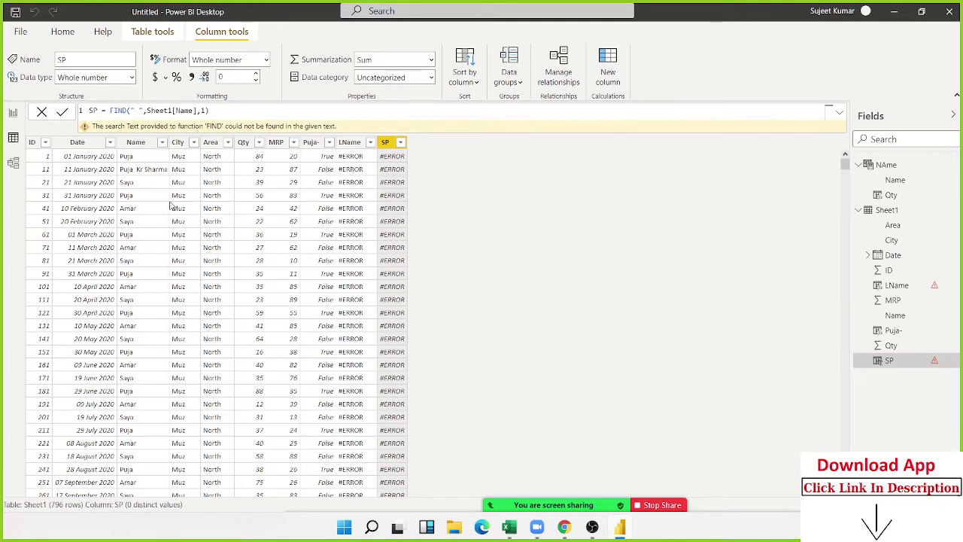
Remove the ',1' start-position argument from FIND in the SP column's formula.
click(152, 171)
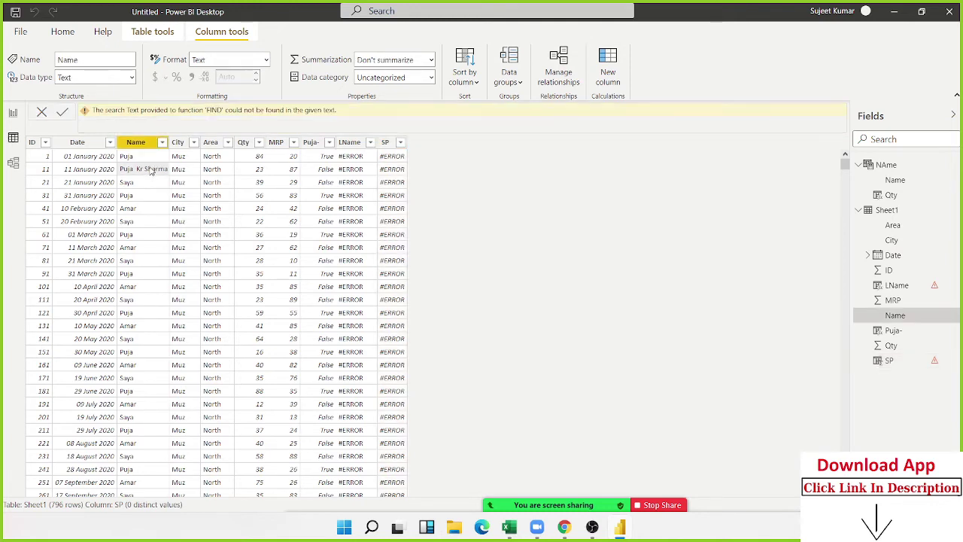
click(398, 146)
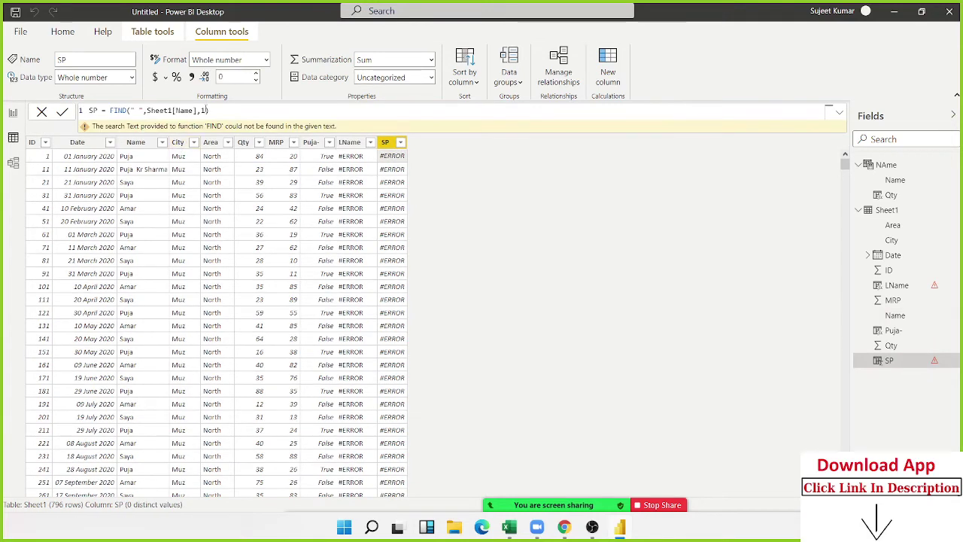
text())
key(BackSpace)
key(BackSpace)
key(Return)
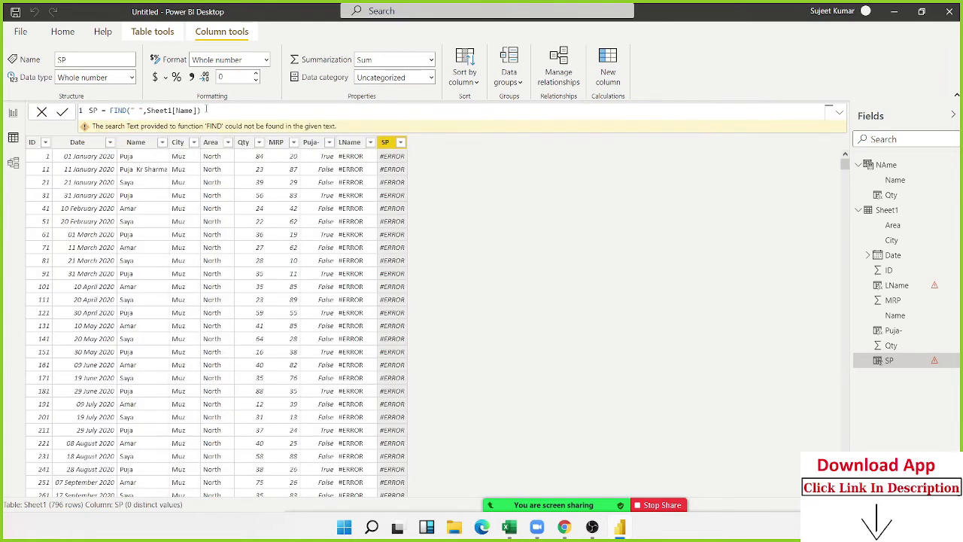
Rewrite SP as IFERROR(FIND(" ",Sheet1[Name]),"") so it falls back to empty text.
scroll(399, 252, down, 5)
scroll(399, 252, down, 10)
scroll(391, 250, down, 11)
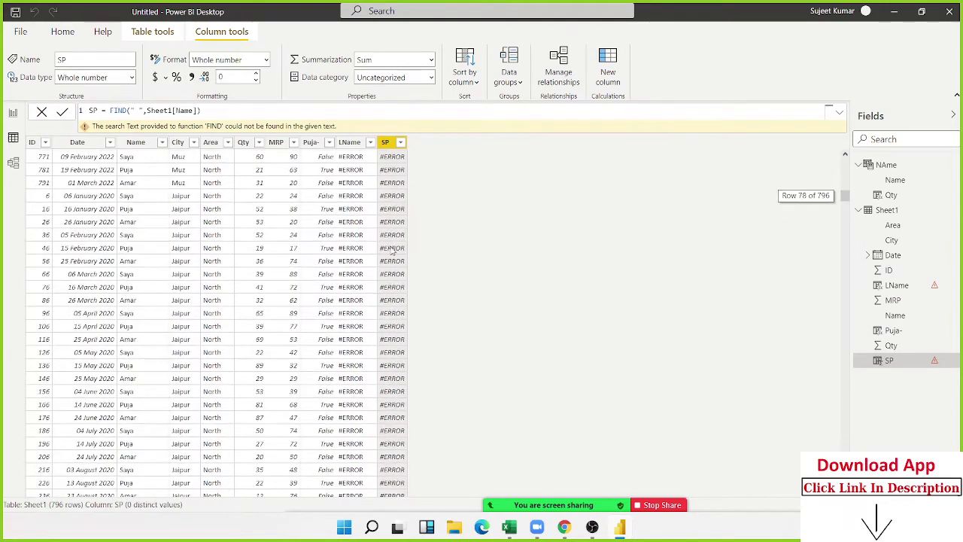
scroll(391, 250, up, 18)
click(106, 111)
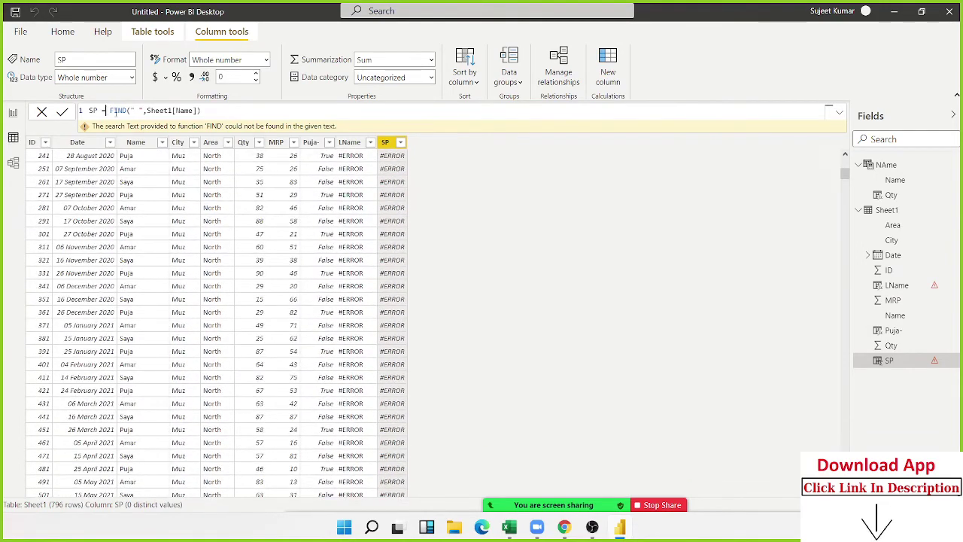
text(IF)
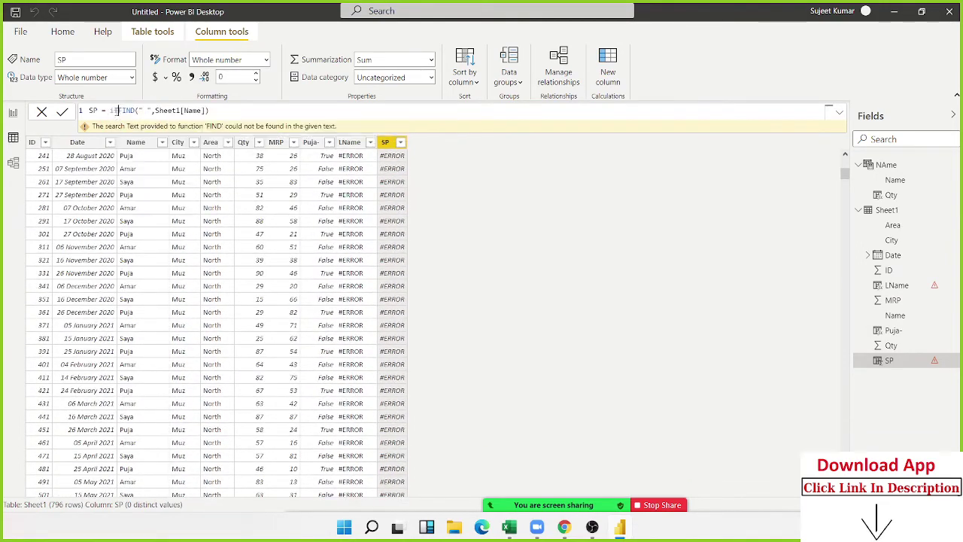
text(f)
key(Down)
key(Down)
key(Down)
key(Tab)
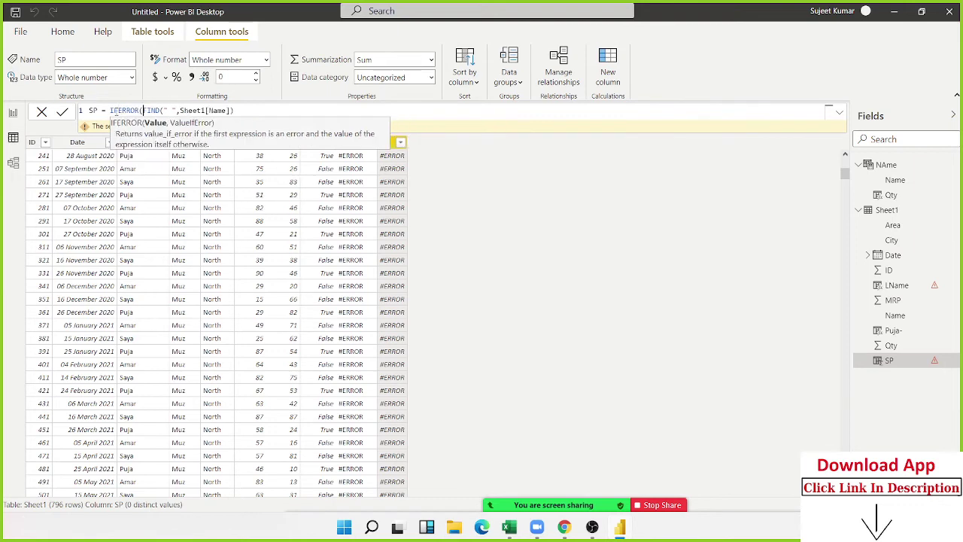
click(242, 112)
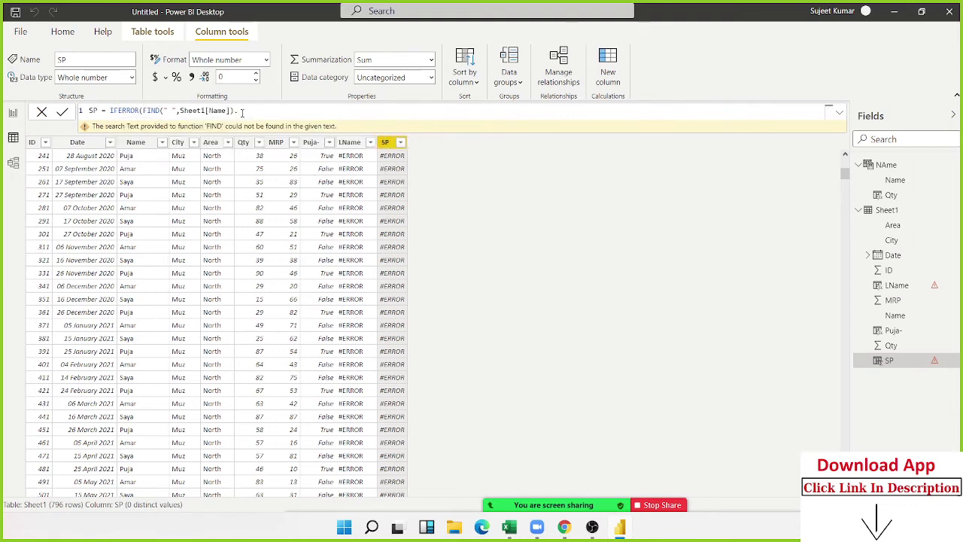
text(,"")
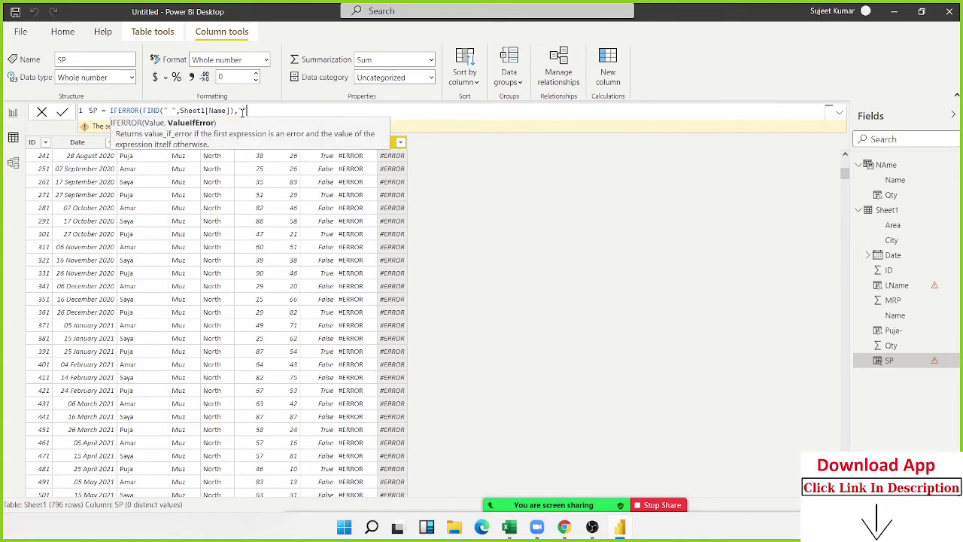
text())
key(Return)
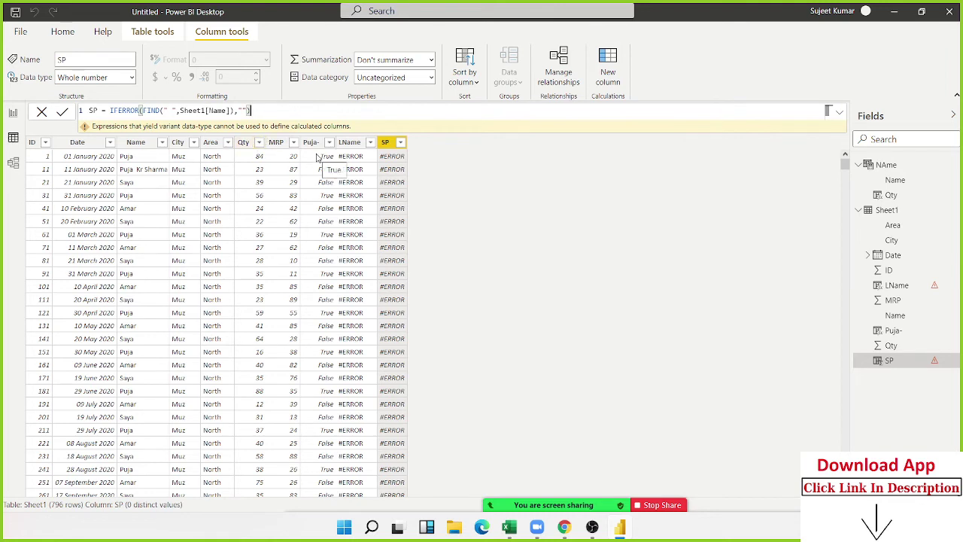
Strip the IFERROR wrapper from the SP column's FIND formula.
key(BackSpace)
key(BackSpace)
key(BackSpace)
key(BackSpace)
key(Left)
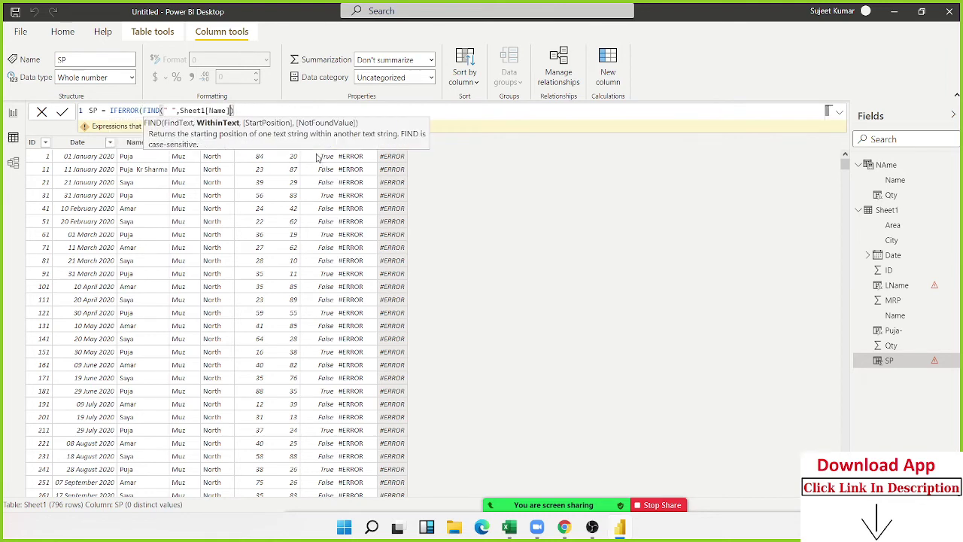
key(Left)
key(Left)
key(Left)
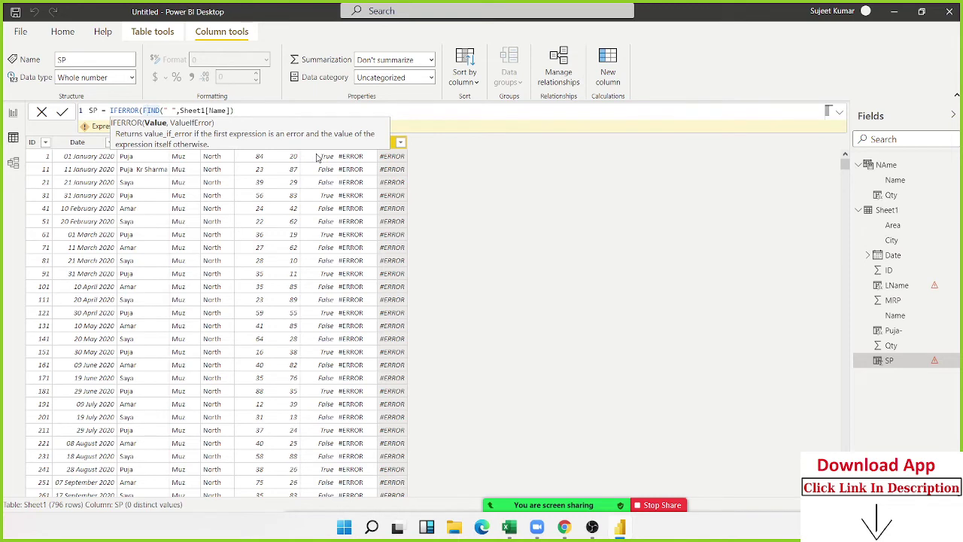
key(BackSpace)
key(BackSpace)
key(BackSpace)
key(BackSpace)
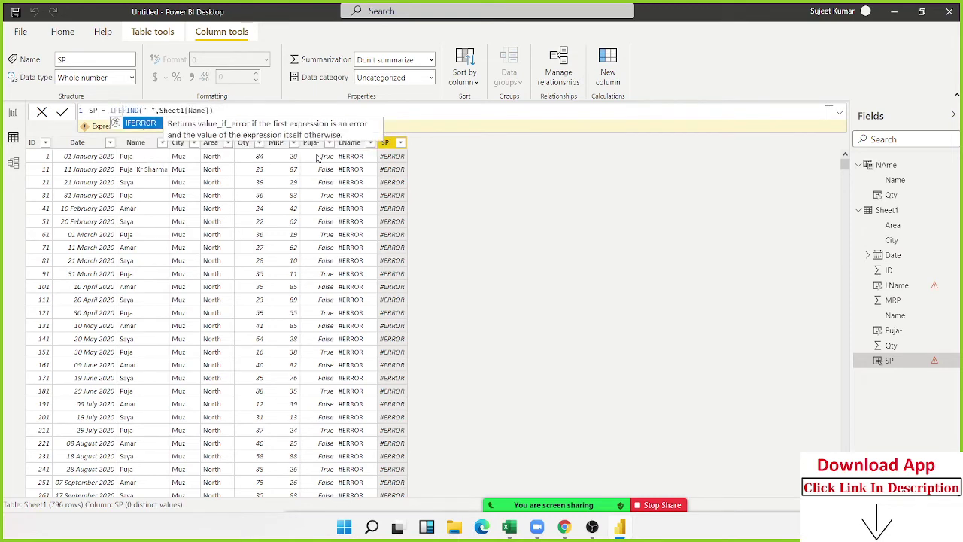
key(BackSpace)
key(BackSpace)
key(BackSpace)
key(BackSpace)
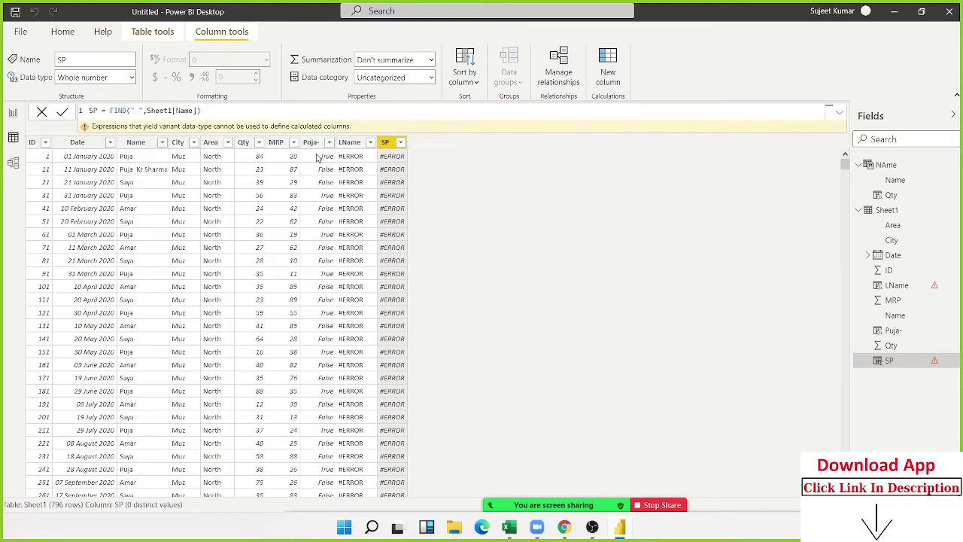
text(,)
Give FIND on Sheet1[Name] a start of 1 and a space fallback, and commit SP.
double_click(158, 110)
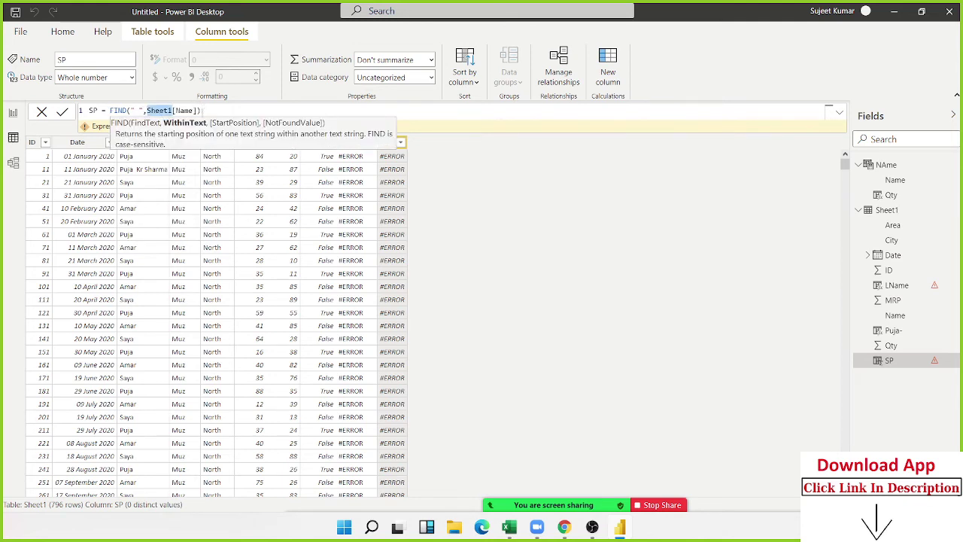
click(199, 111)
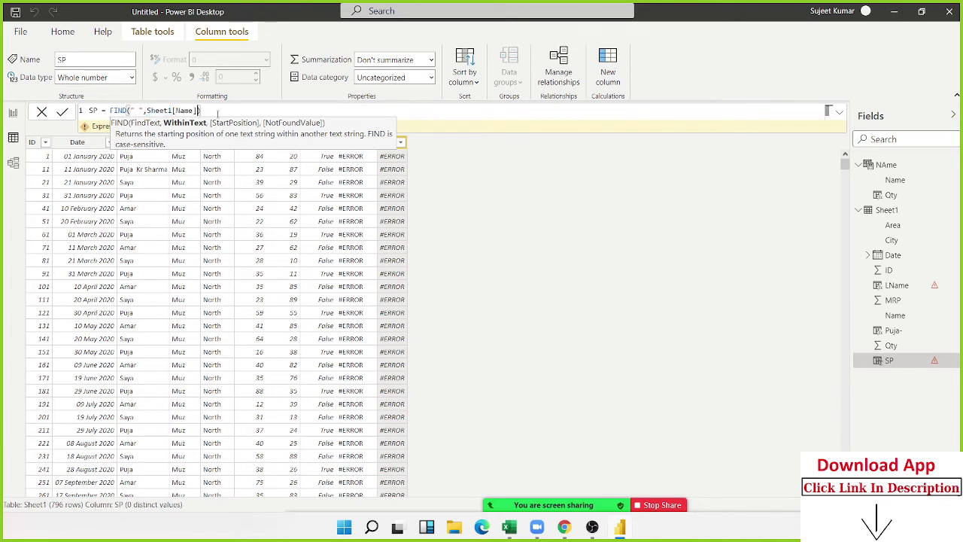
text(,1)
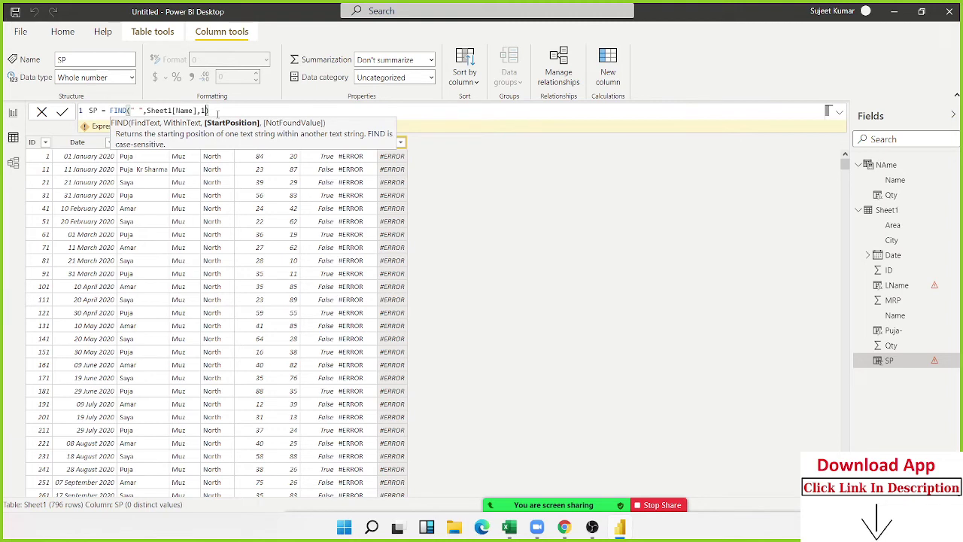
text(,)
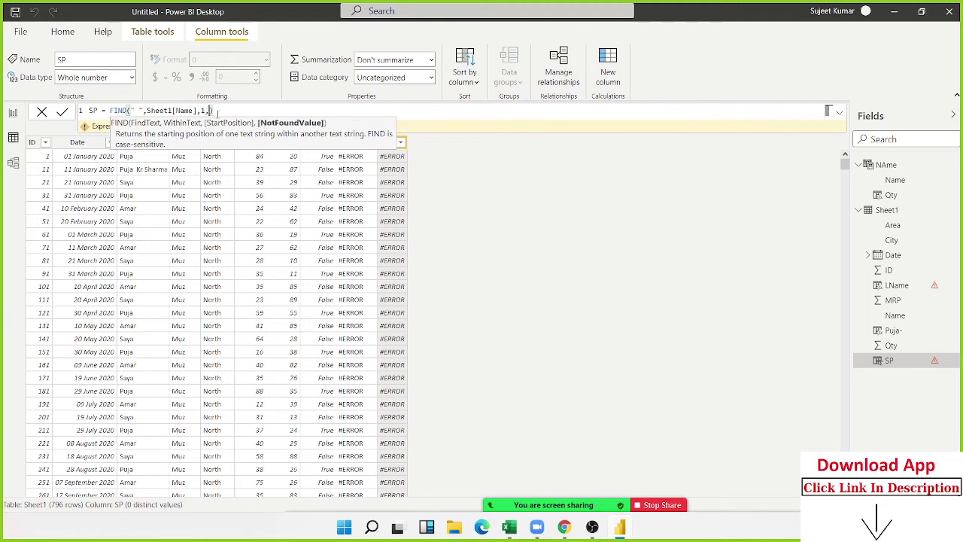
text(")
text(")
key(Return)
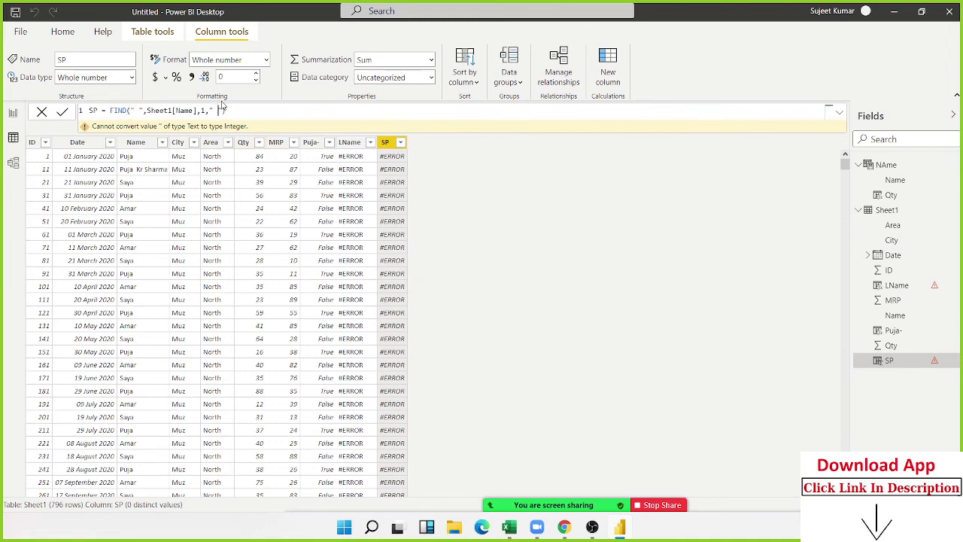
key(Return)
double_click(195, 110)
click(201, 110)
click(125, 111)
key(alt+Tab)
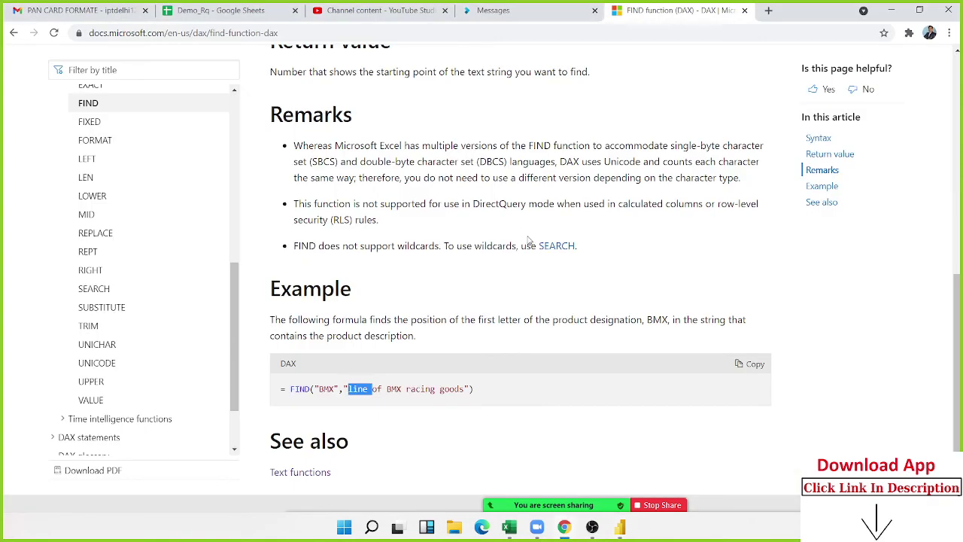
scroll(529, 241, down, 1)
scroll(529, 252, up, 5)
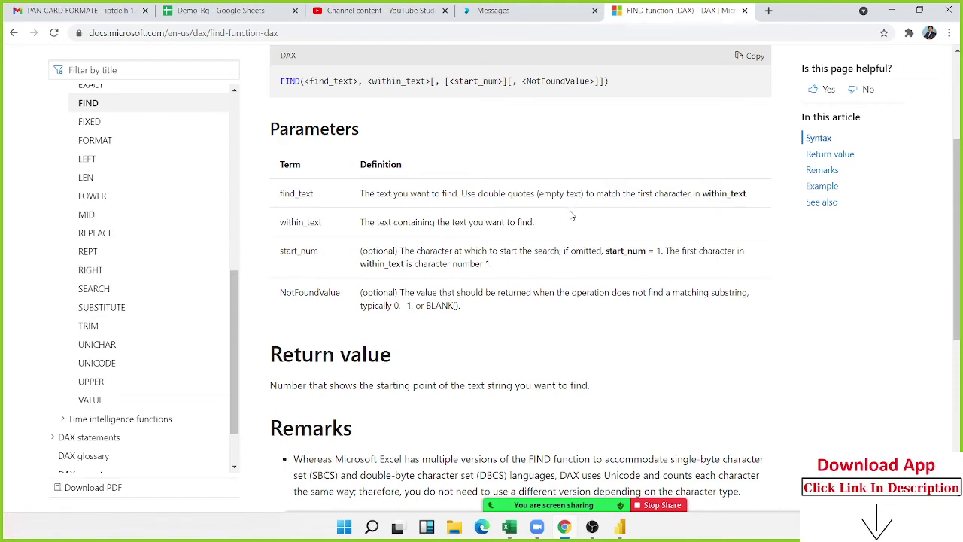
key(alt+Tab)
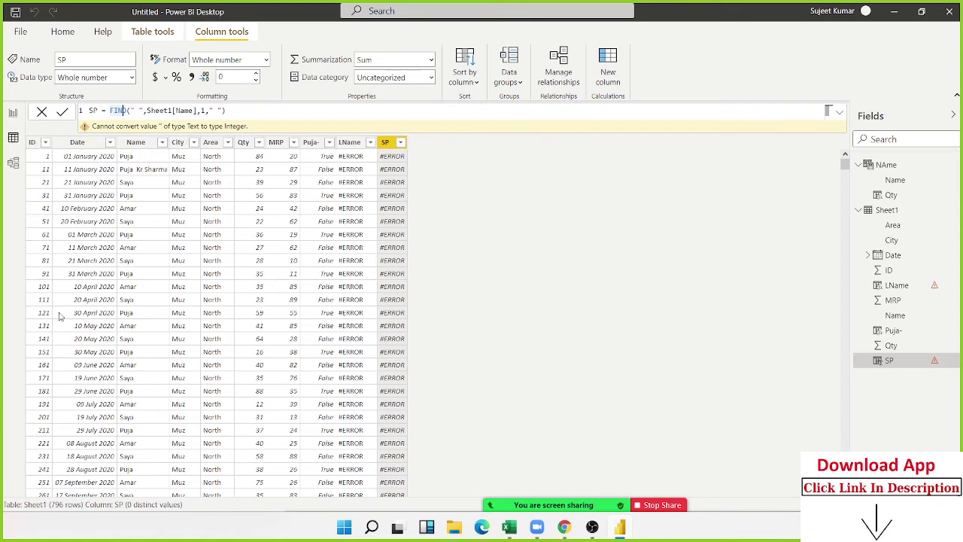
Replace the space in FIND's search text with 'r' and commit the SP formula.
scroll(120, 346, down, 10)
scroll(121, 345, up, 5)
scroll(124, 316, up, 5)
key(BackSpace)
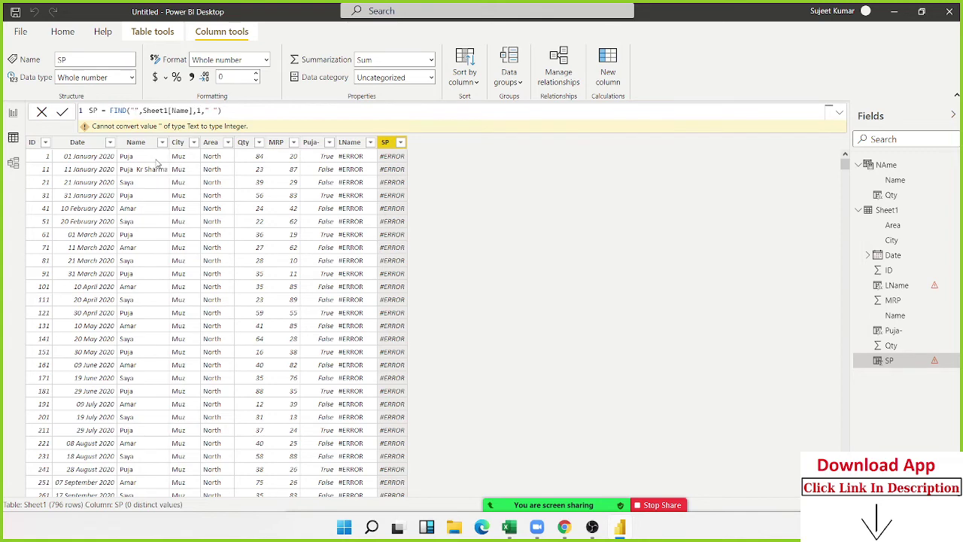
text(r)
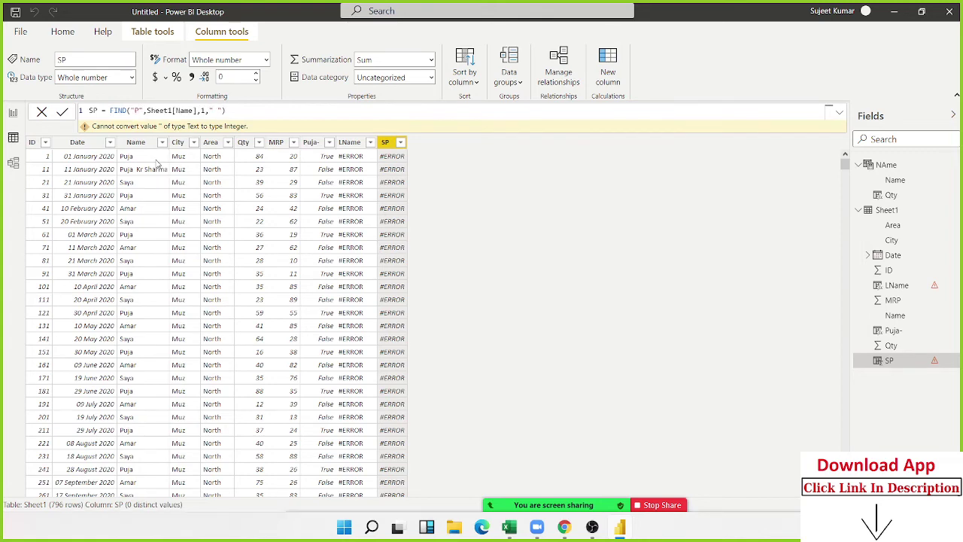
key(Return)
Drop the fallback so SP reads FIND("a",Sheet1[Name],1), then select the expression.
click(209, 110)
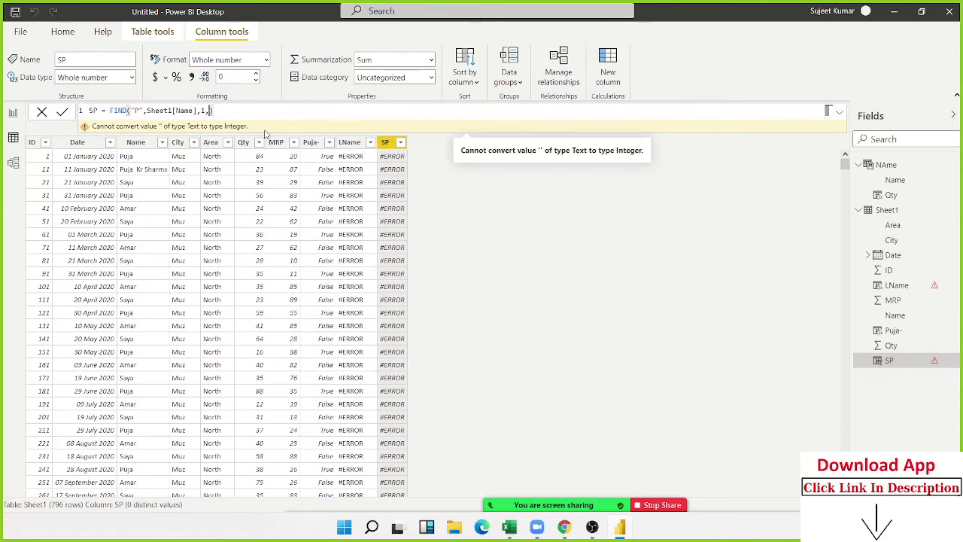
key(BackSpace)
key(BackSpace)
key(BackSpace)
text())
key(Return)
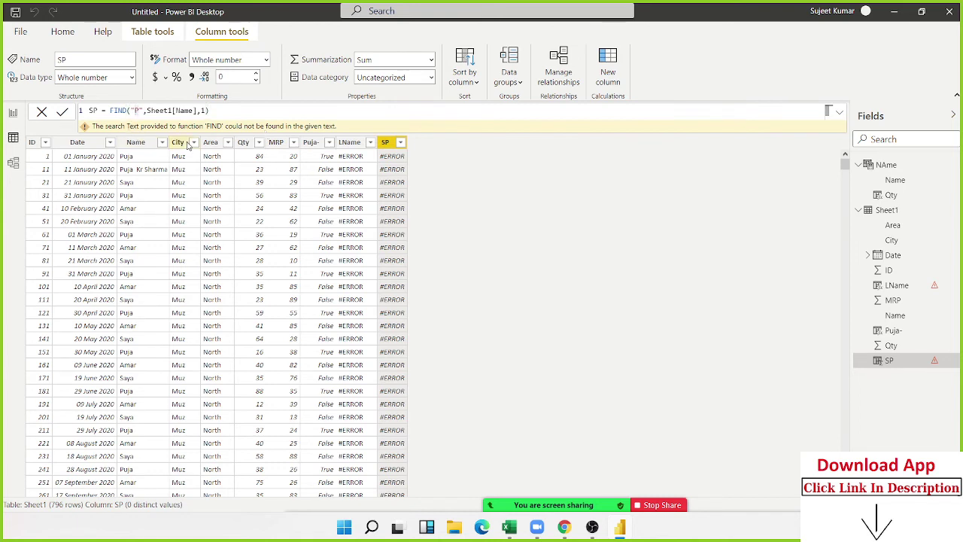
text(a)
key(Return)
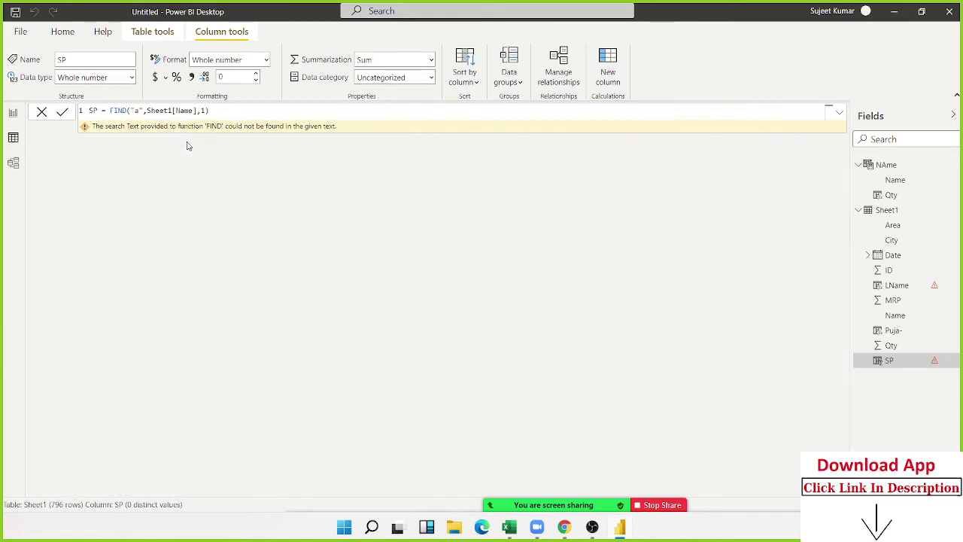
drag(232, 110, 110, 111)
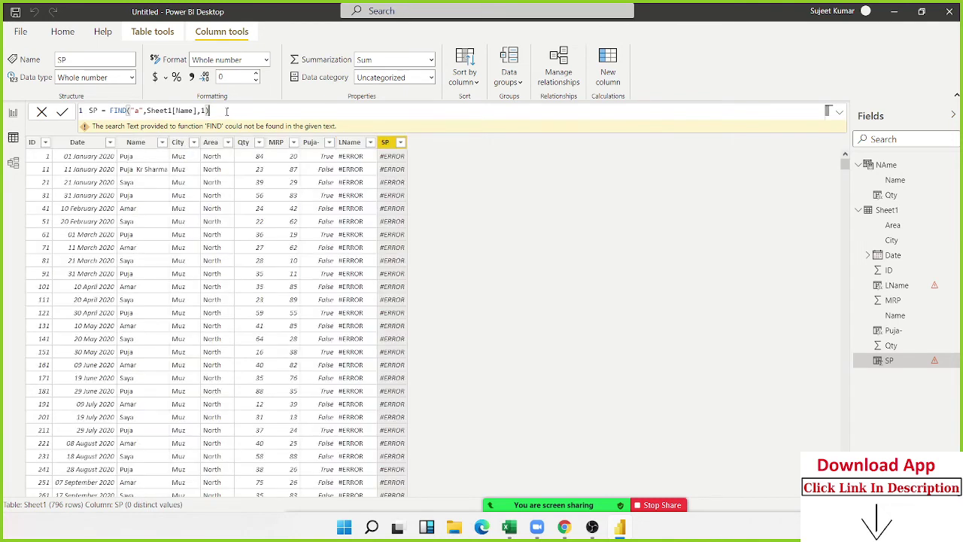
Rewrite SP as SEARCH("a",Sheet1[Name],1) and bring up the DAX FIND docs.
text(s)
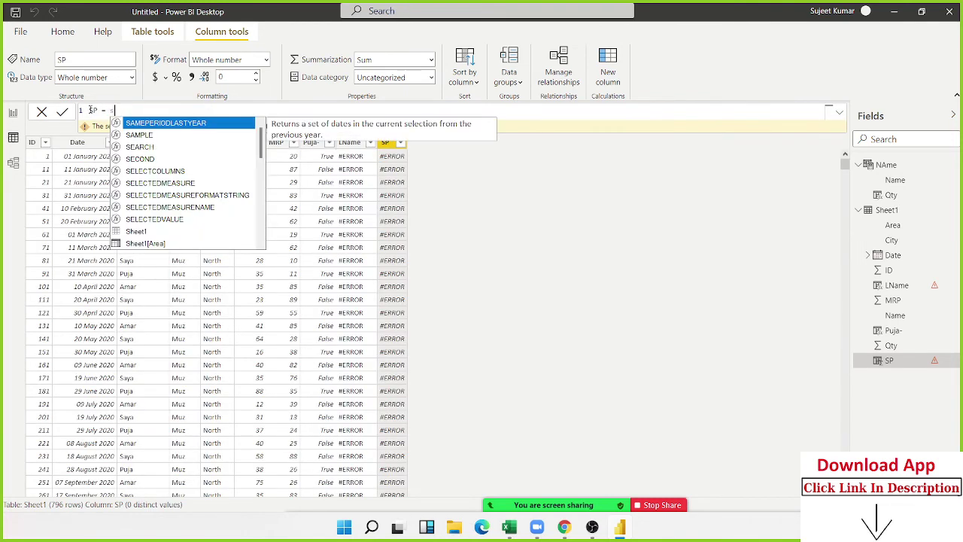
key(Down)
key(Down)
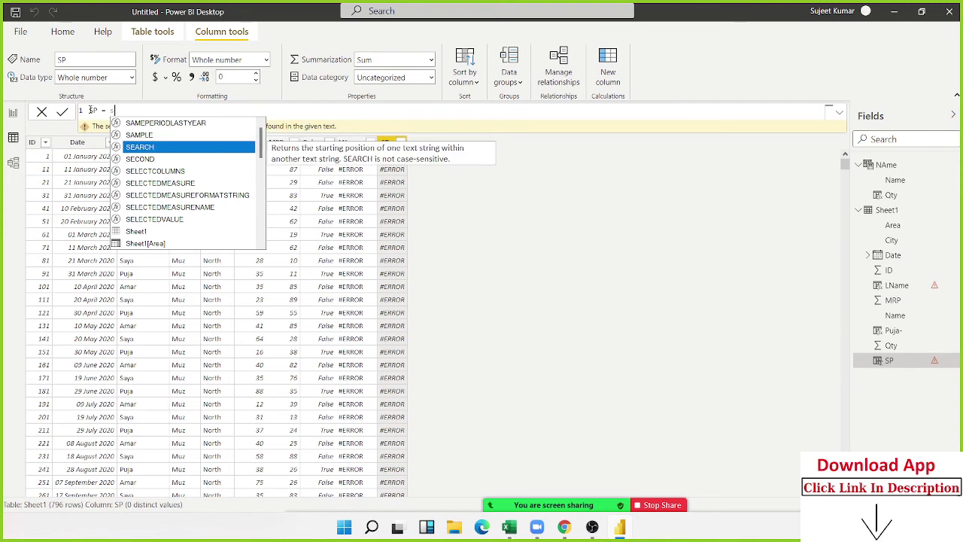
key(Tab)
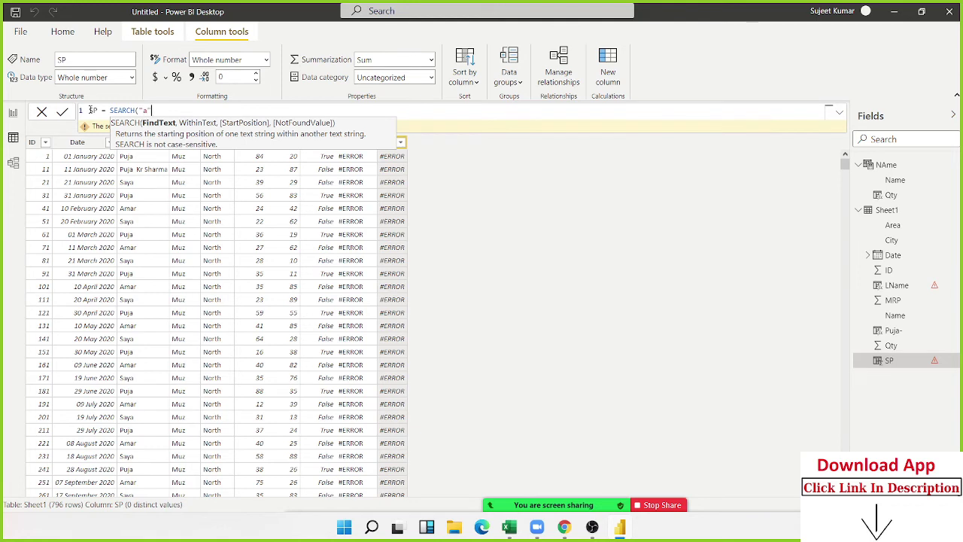
text(,)
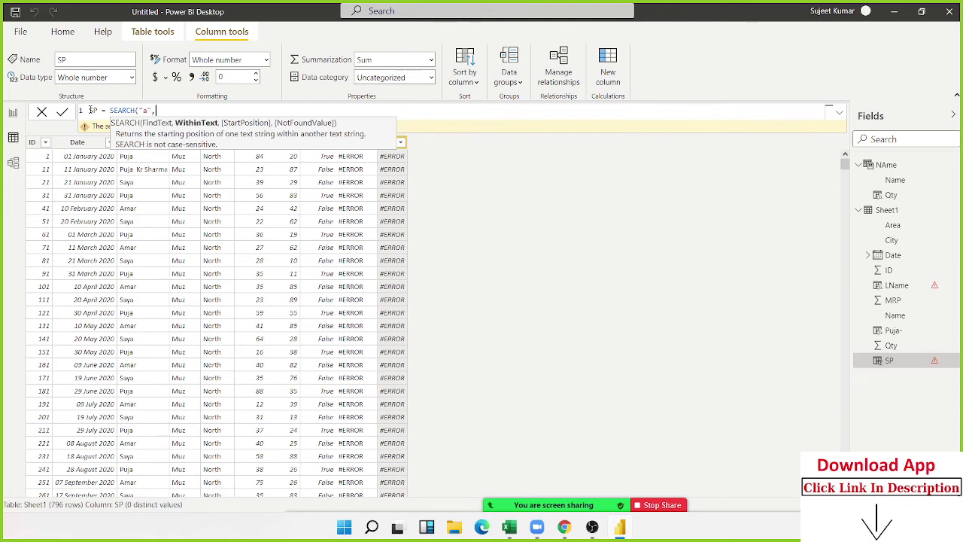
text(sh)
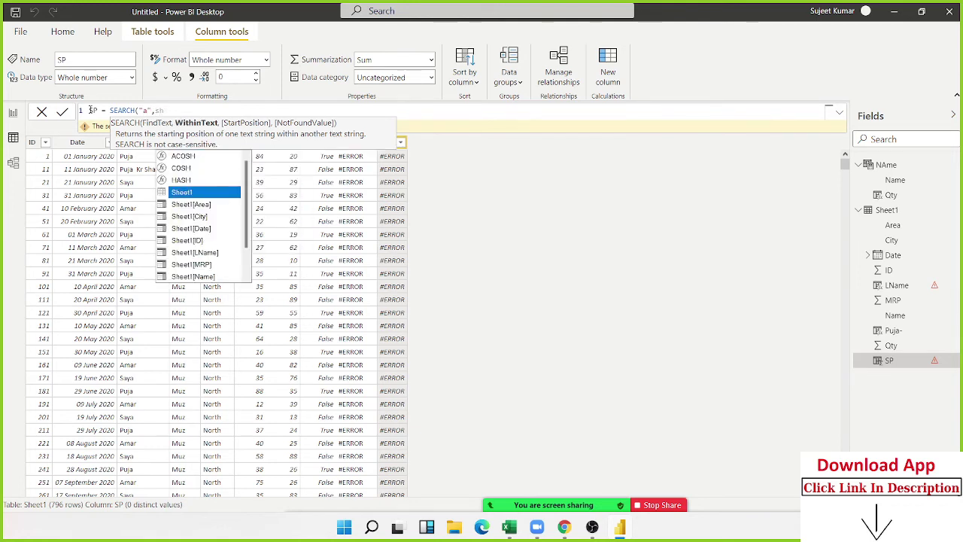
key(Down)
key(Down)
key(Down)
key(Down)
key(Down)
key(Down)
key(Down)
key(Tab)
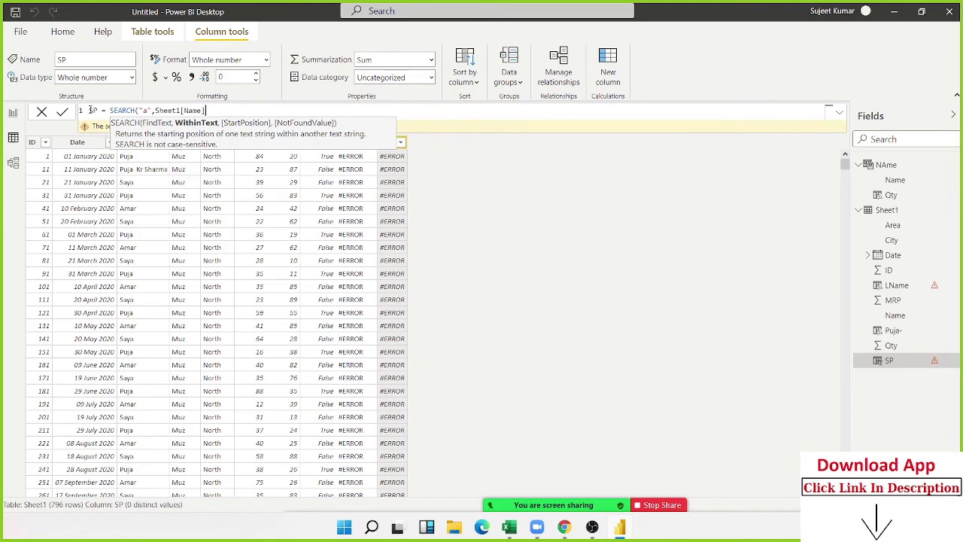
text(,)
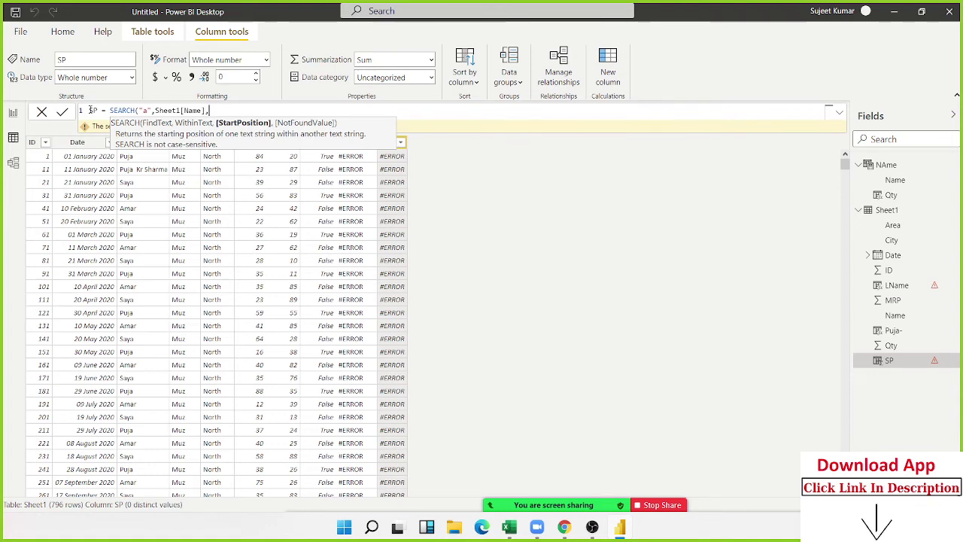
text(1)
text())
key(Return)
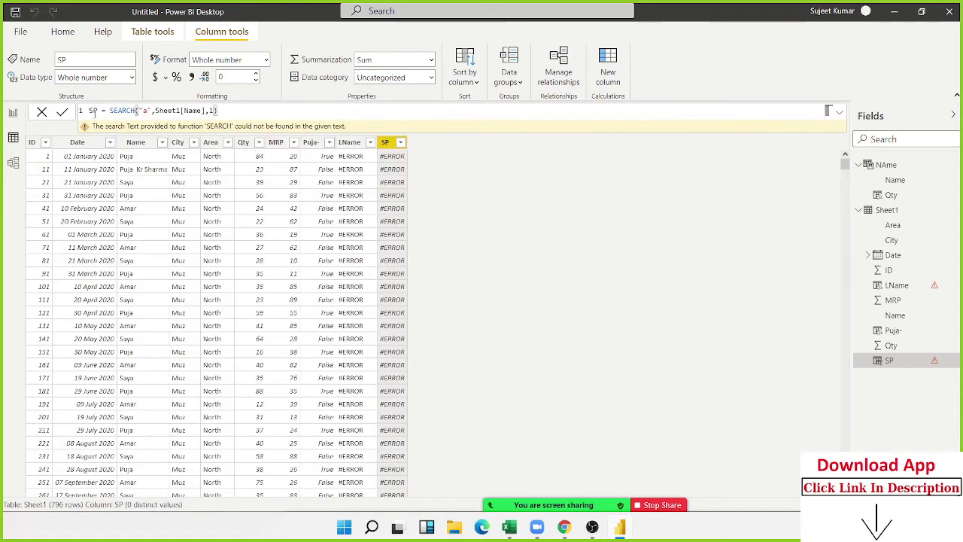
key(alt+Tab)
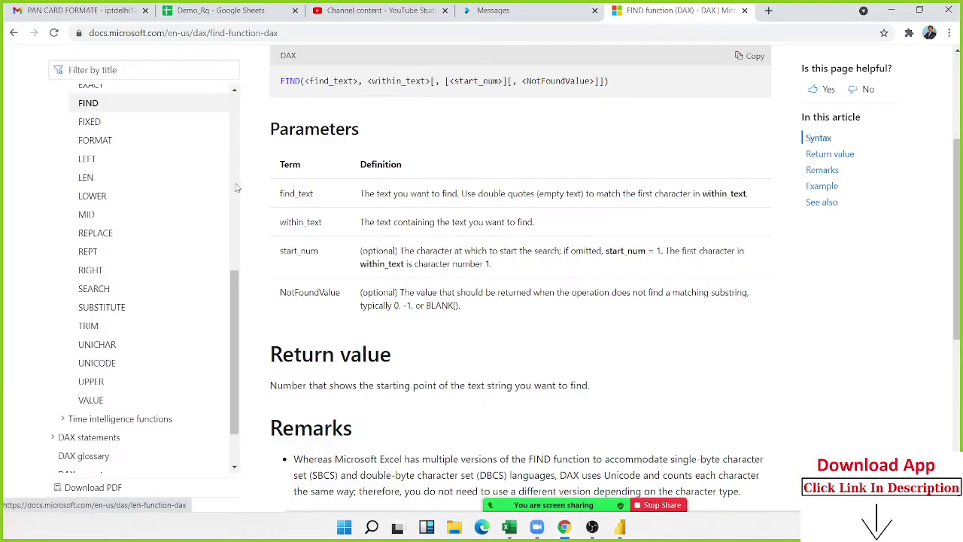
Review the FIND syntax, parameters and BMX example, then return to Power BI Desktop.
scroll(423, 326, up, 1)
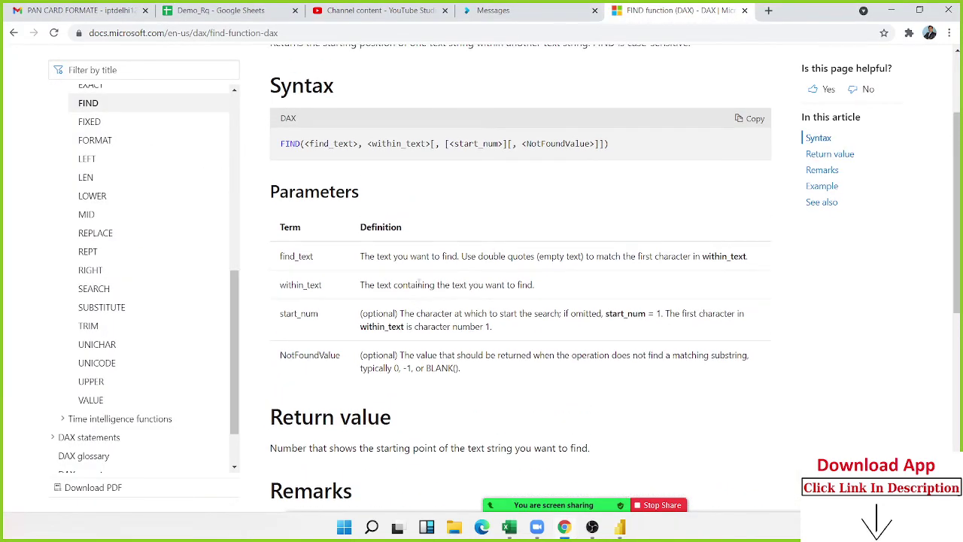
scroll(394, 269, up, 2)
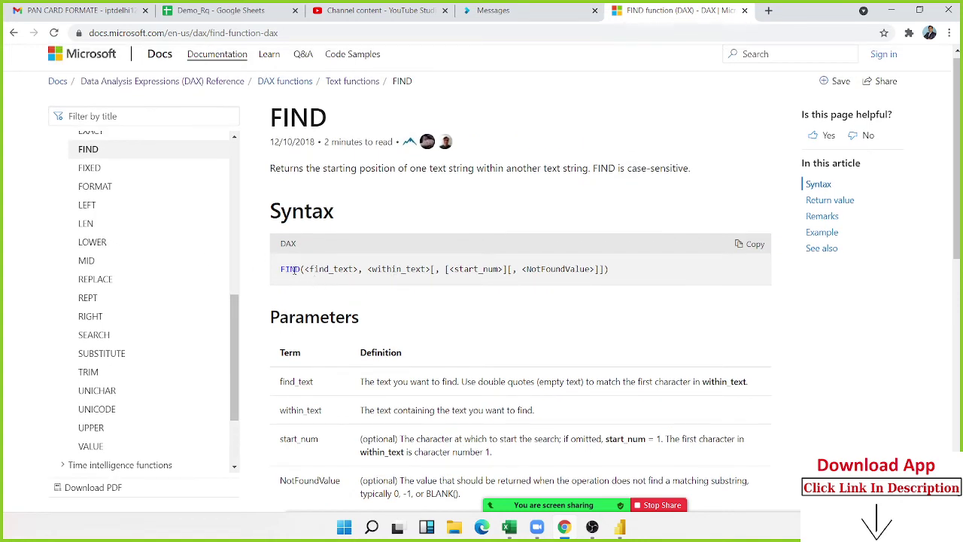
double_click(295, 269)
scroll(364, 291, down, 2)
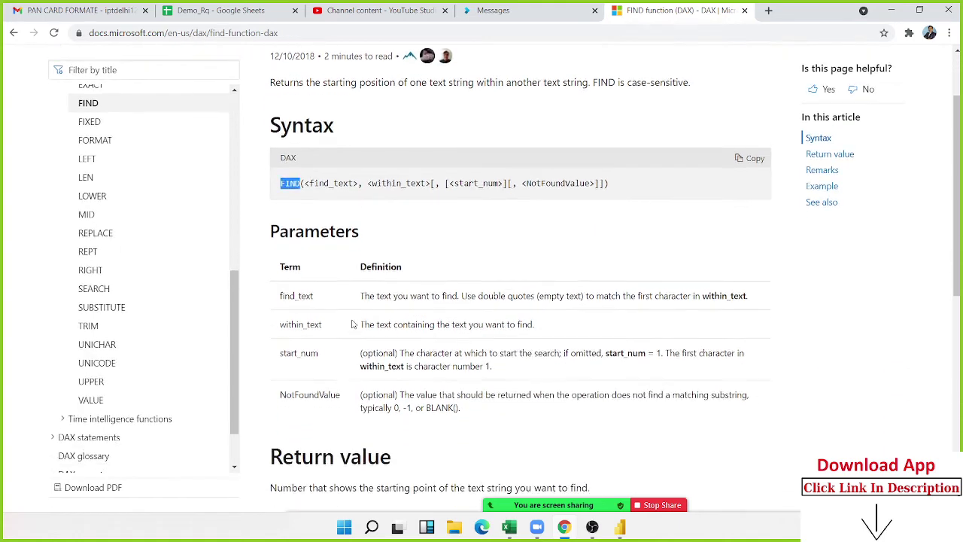
scroll(346, 309, down, 5)
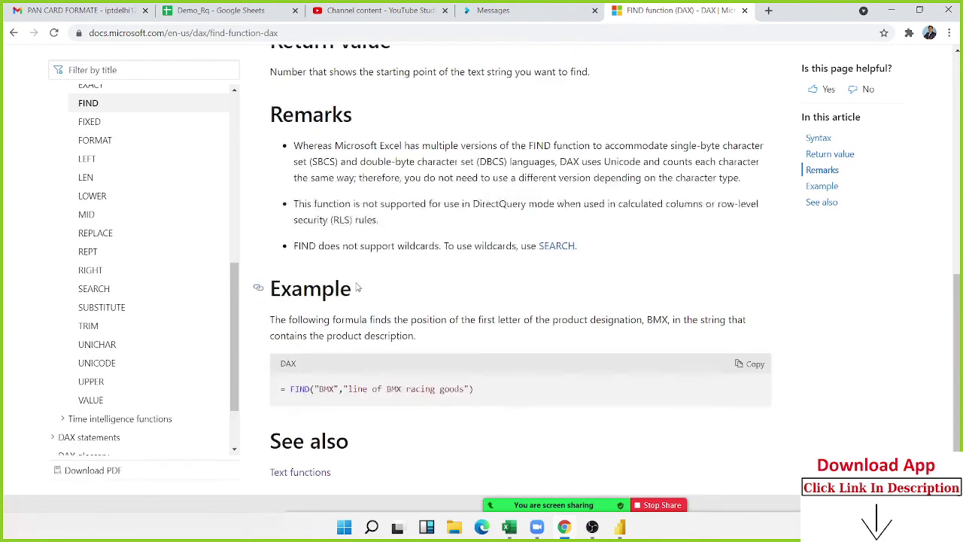
scroll(583, 279, down, 1)
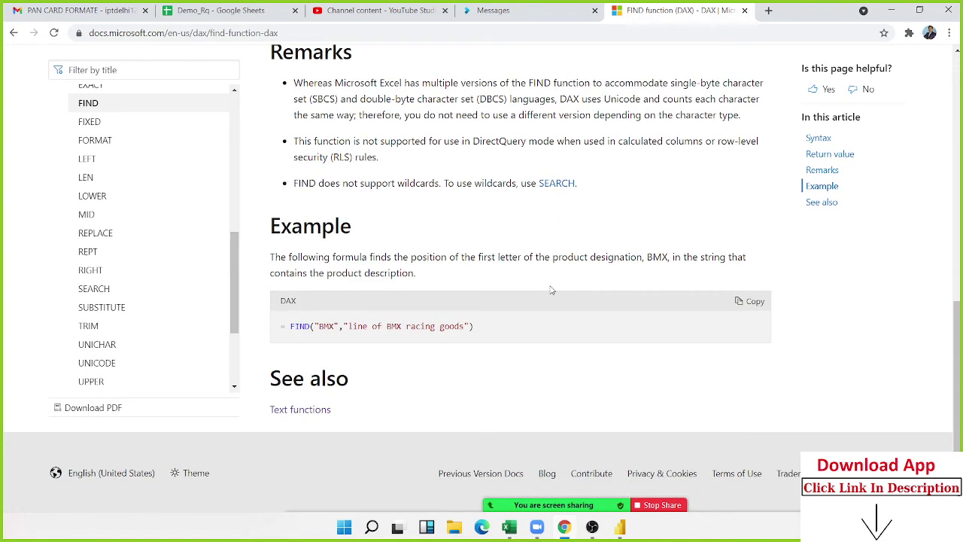
triple_click(346, 326)
double_click(326, 326)
key(alt+Tab)
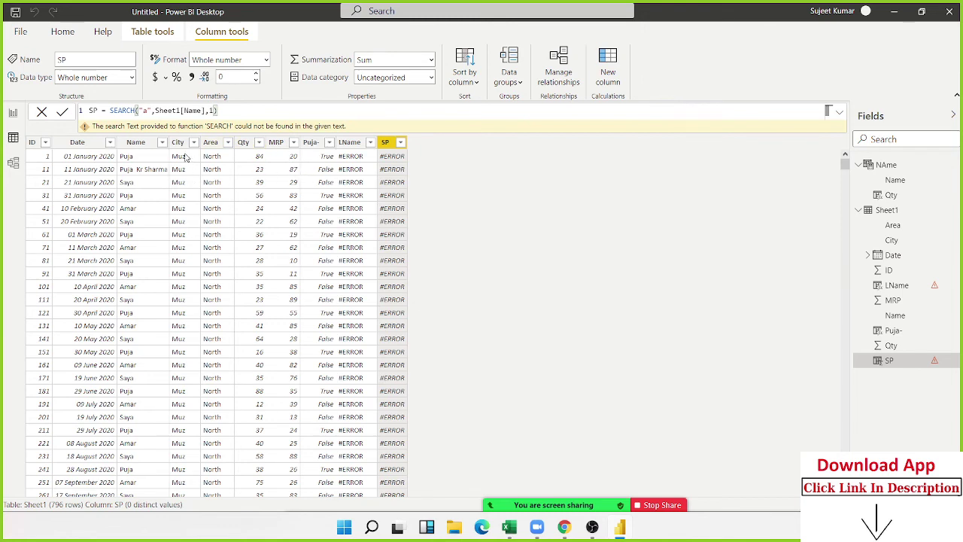
Scroll through Sheet1's #ERROR SP values, then open the NAme table with its 18 names.
double_click(146, 110)
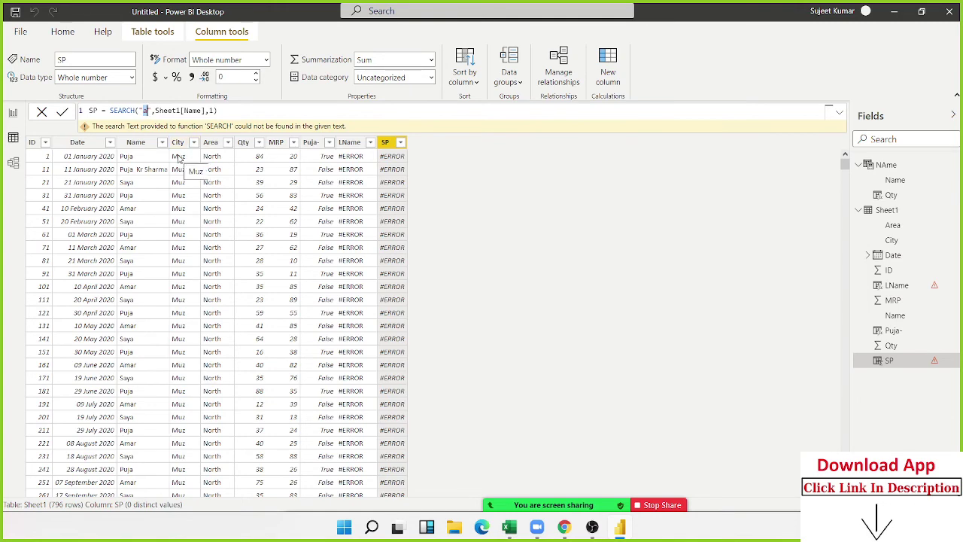
scroll(215, 308, down, 2)
scroll(215, 310, down, 5)
scroll(215, 311, up, 1)
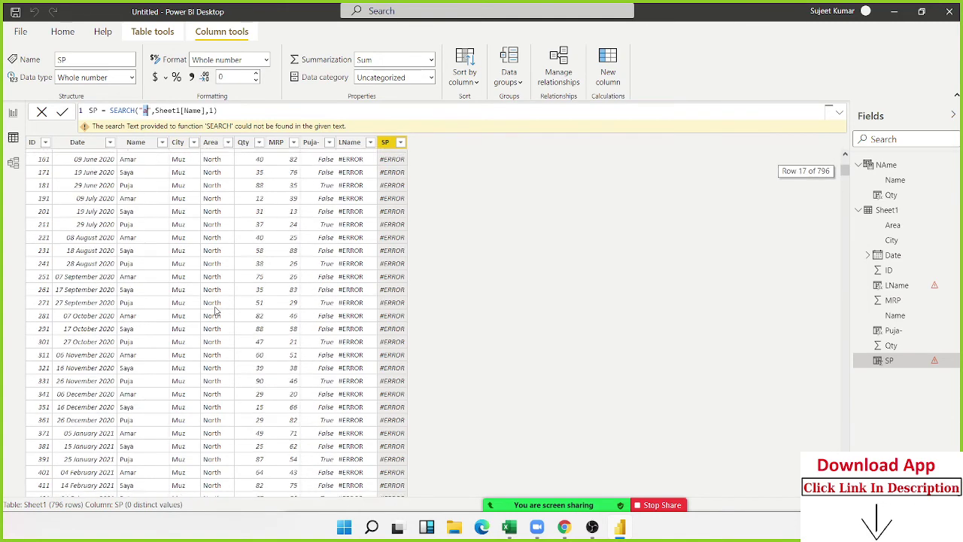
scroll(215, 312, up, 4)
scroll(215, 313, up, 2)
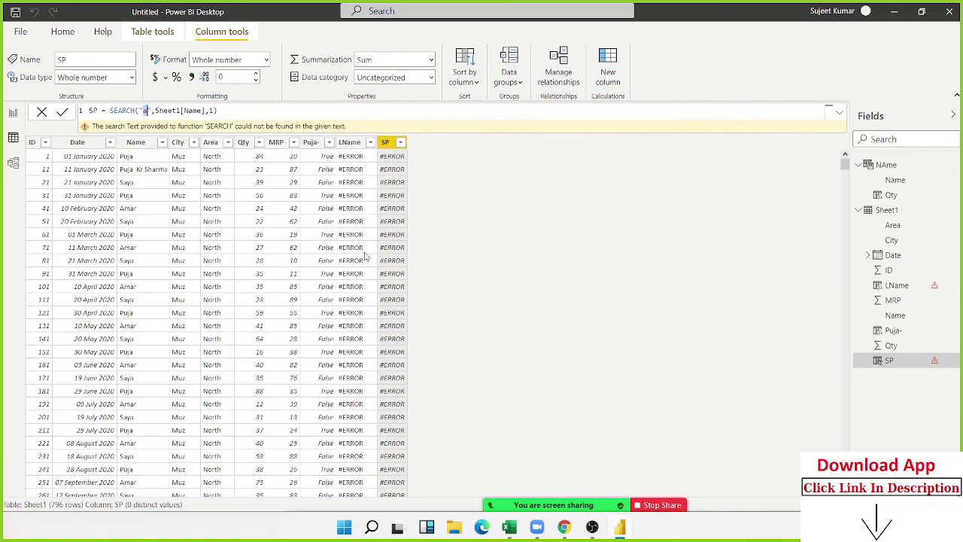
scroll(417, 328, down, 20)
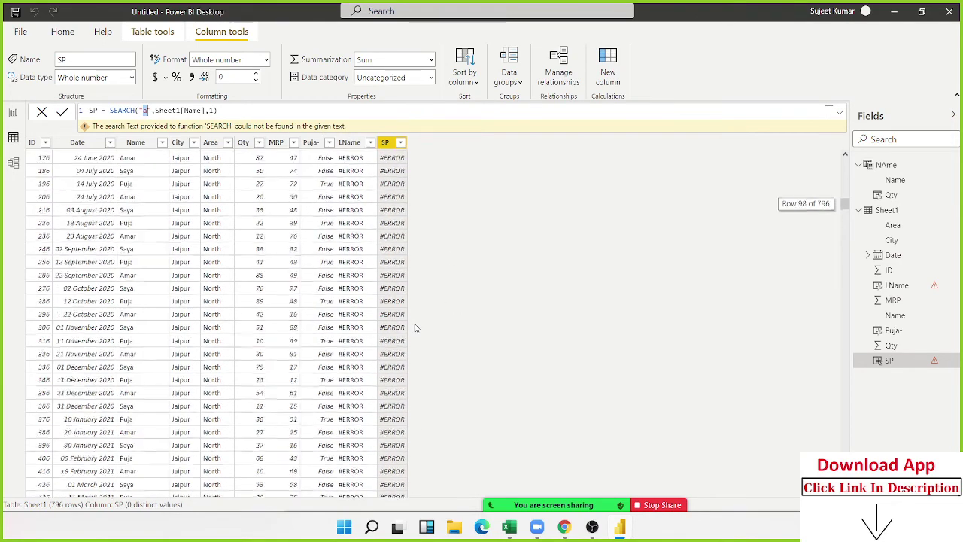
scroll(416, 328, up, 12)
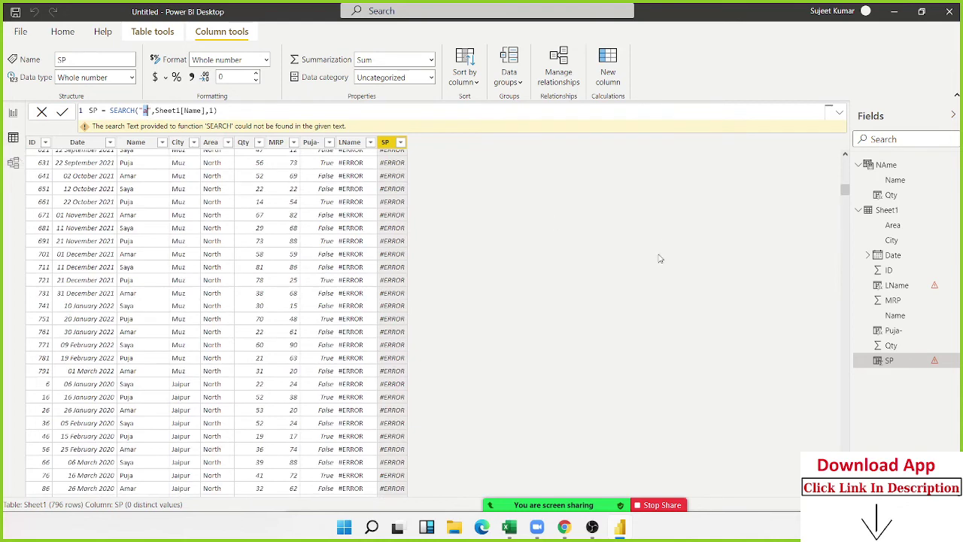
click(891, 168)
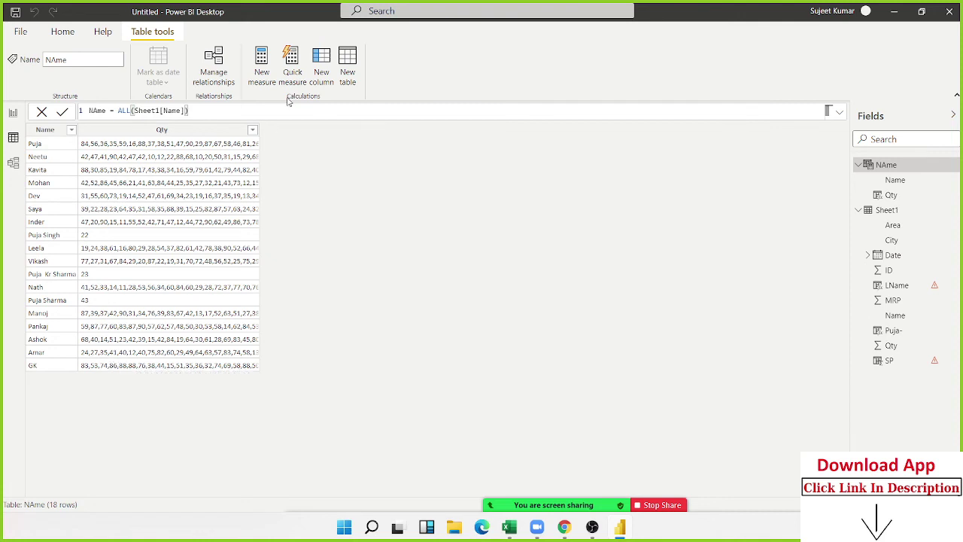
Add a calculated column TT = "OK" to the NAme table.
click(224, 188)
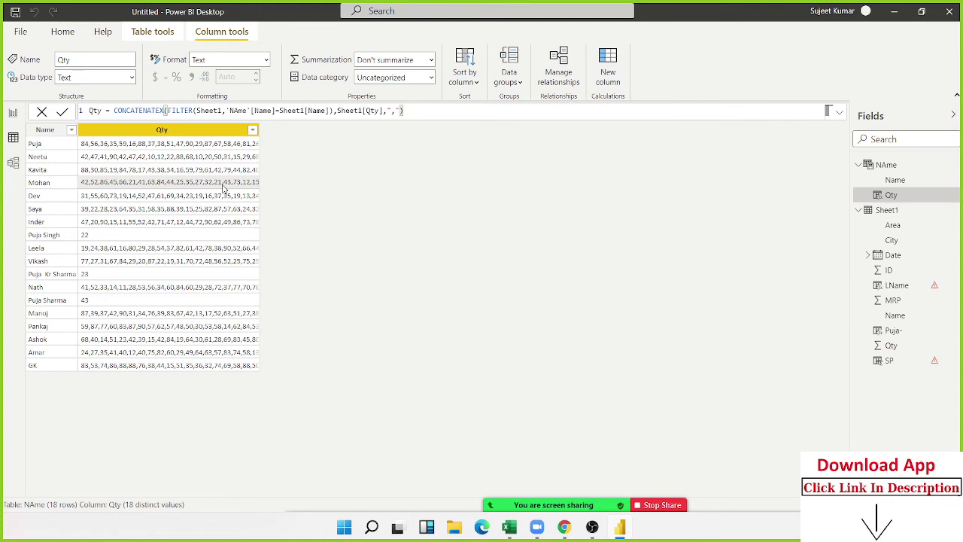
click(621, 88)
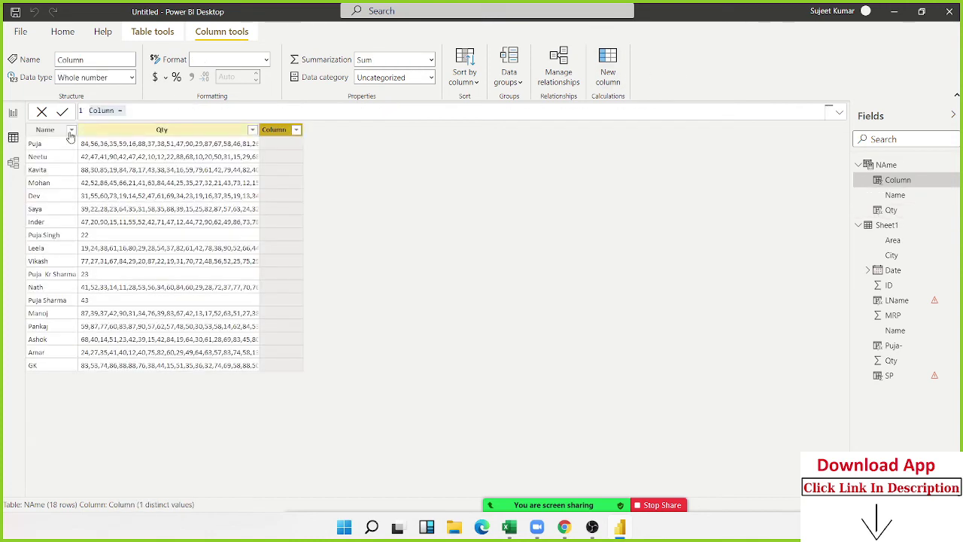
double_click(114, 110)
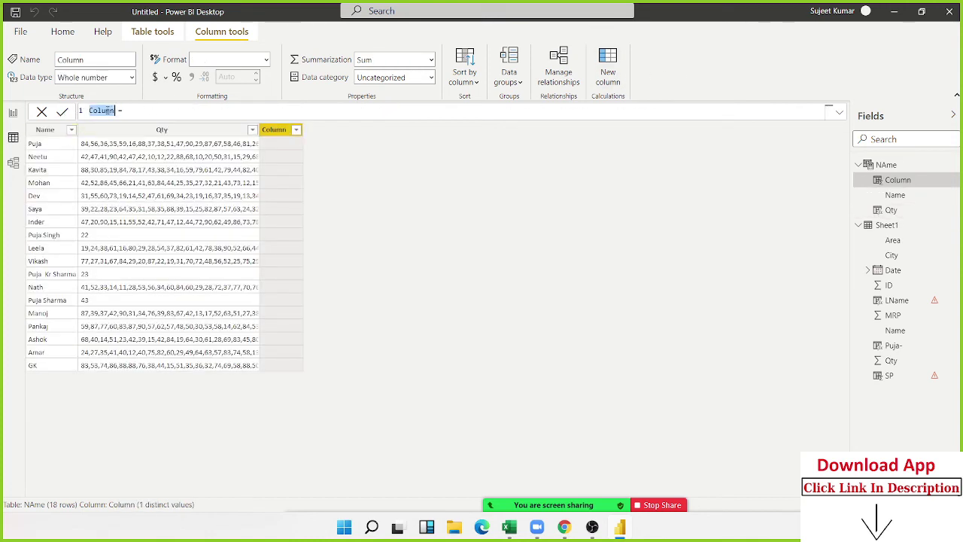
text(TT =")
text(P)
key(Return)
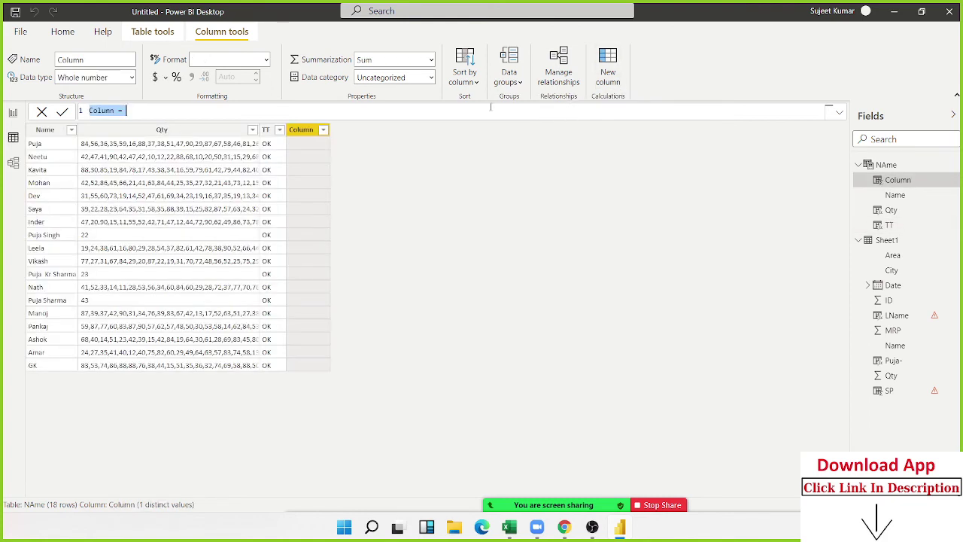
key(shift+Left)
key(shift+Left)
Define FF = FIND("OK",'NAme'[TT],1), returning 1 in every row.
text(Ff )
text(=FIND()
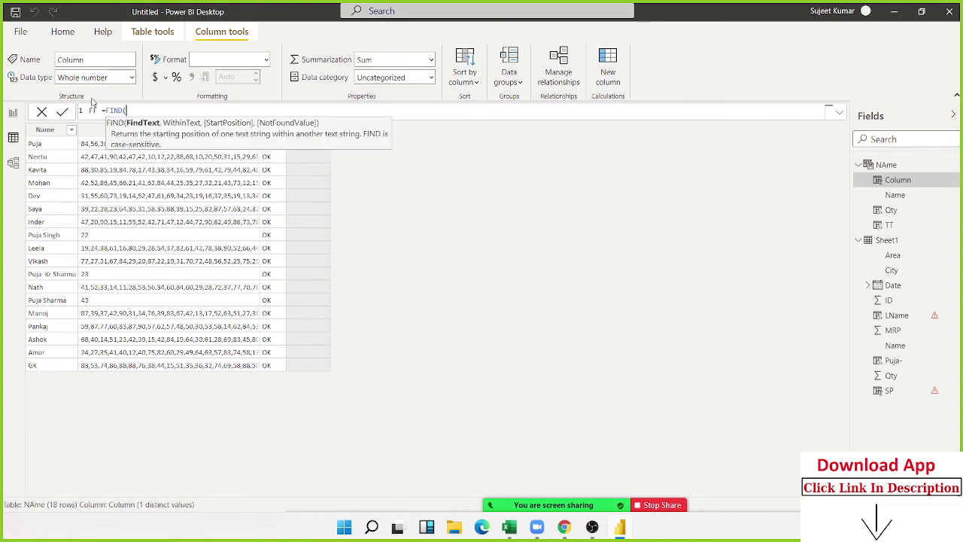
text("OK")
text(,)
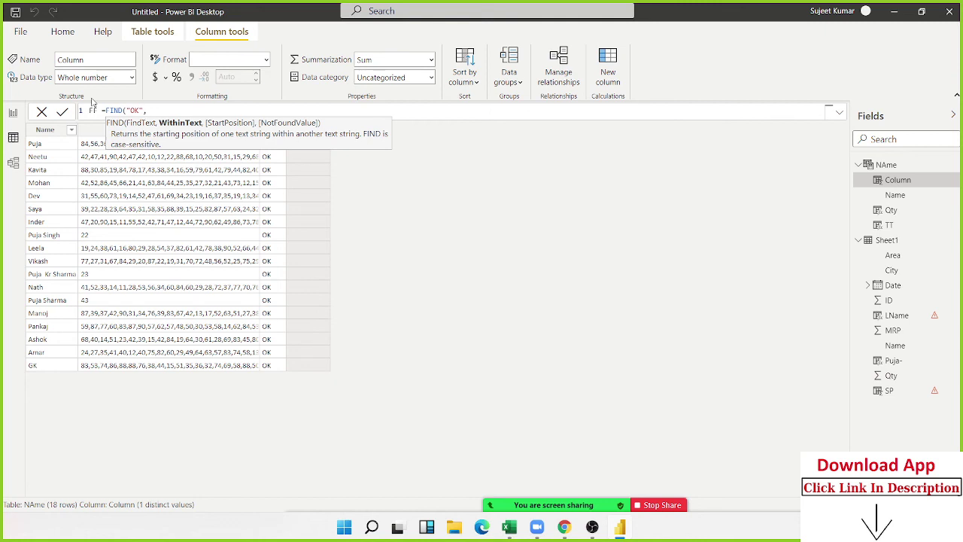
text(t)
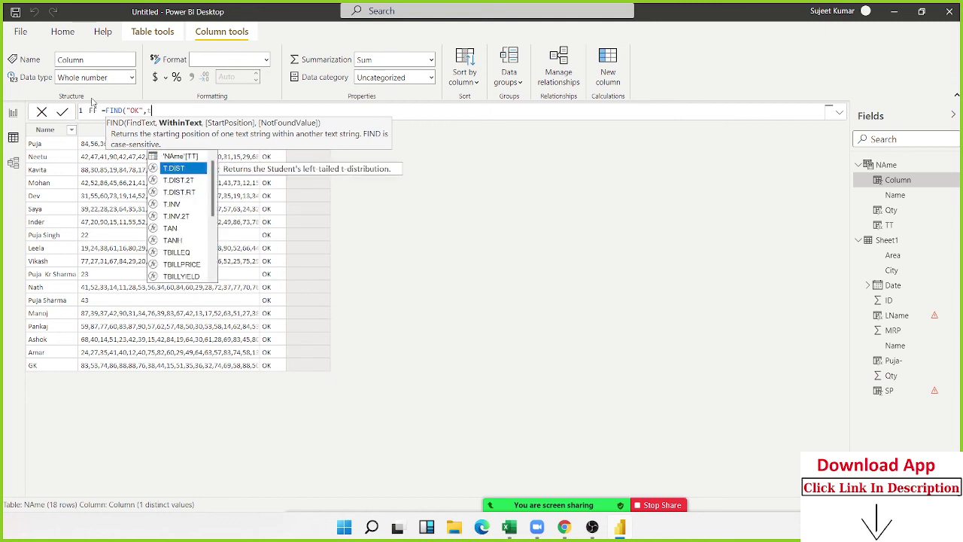
key(Tab)
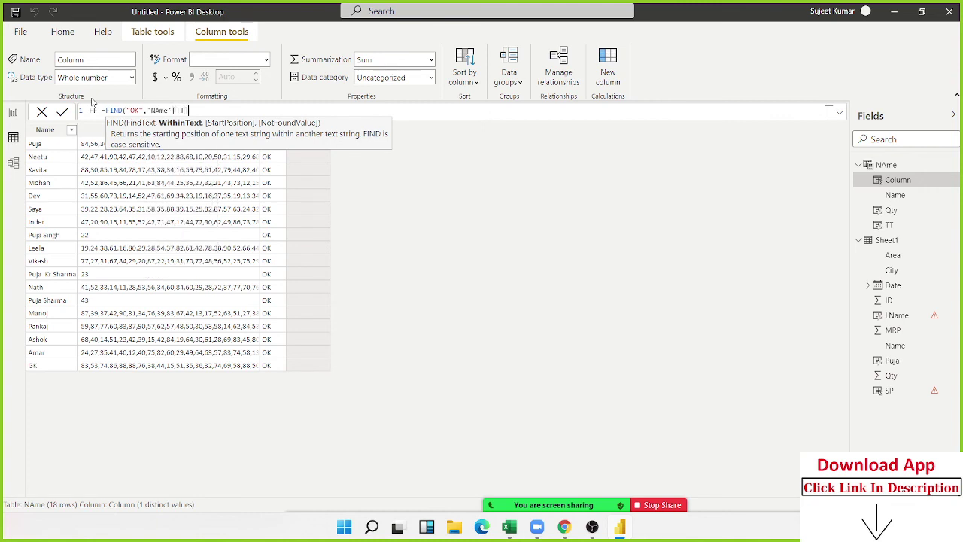
text(,)
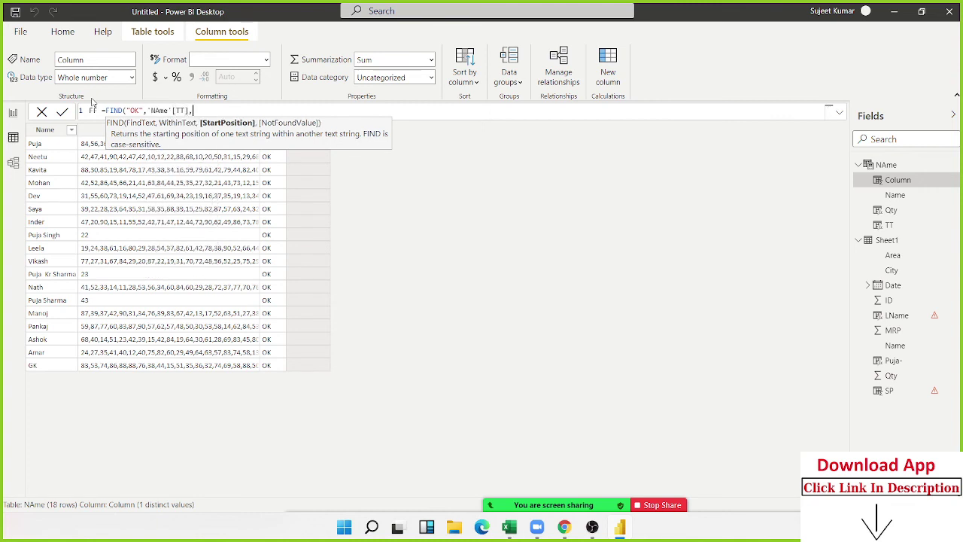
text(1))
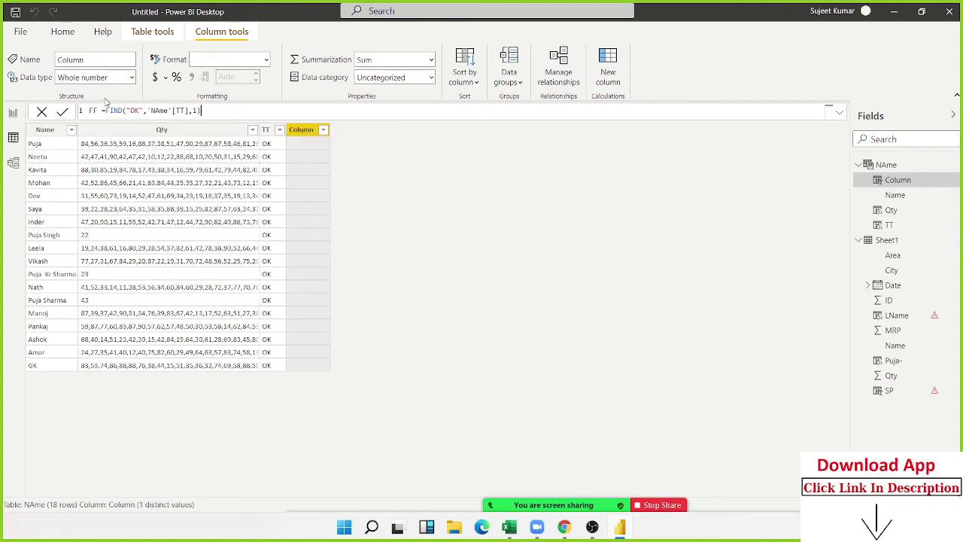
key(Return)
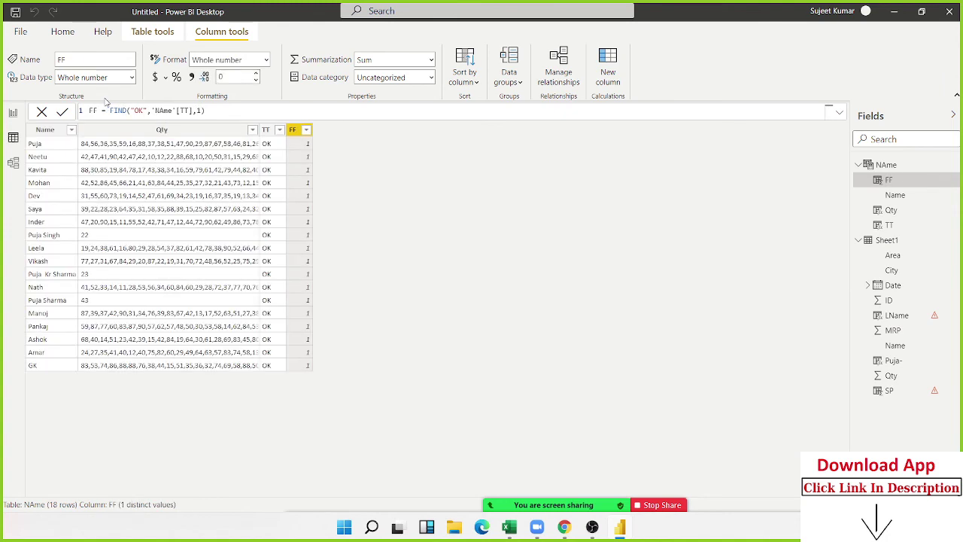